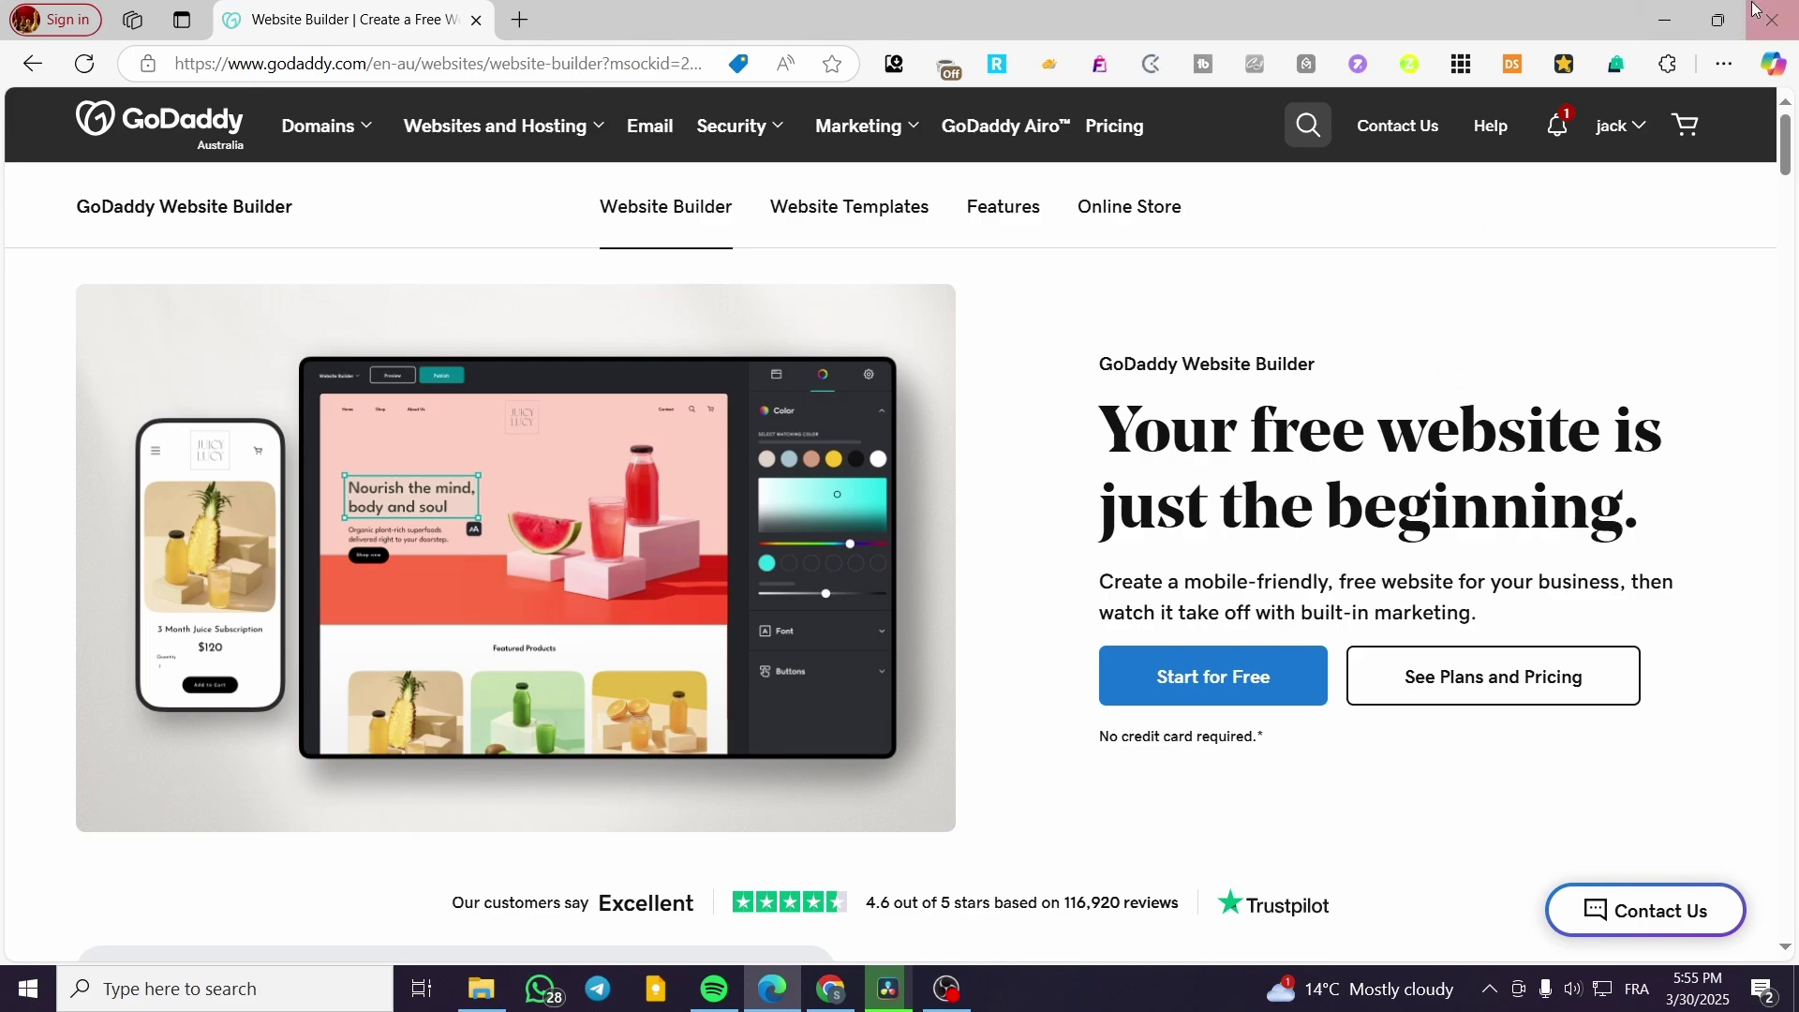
Open the account's My Products page, look through the listed businesses, and choose the test website
{"action": "left_click", "coordinate": [1639, 129]}
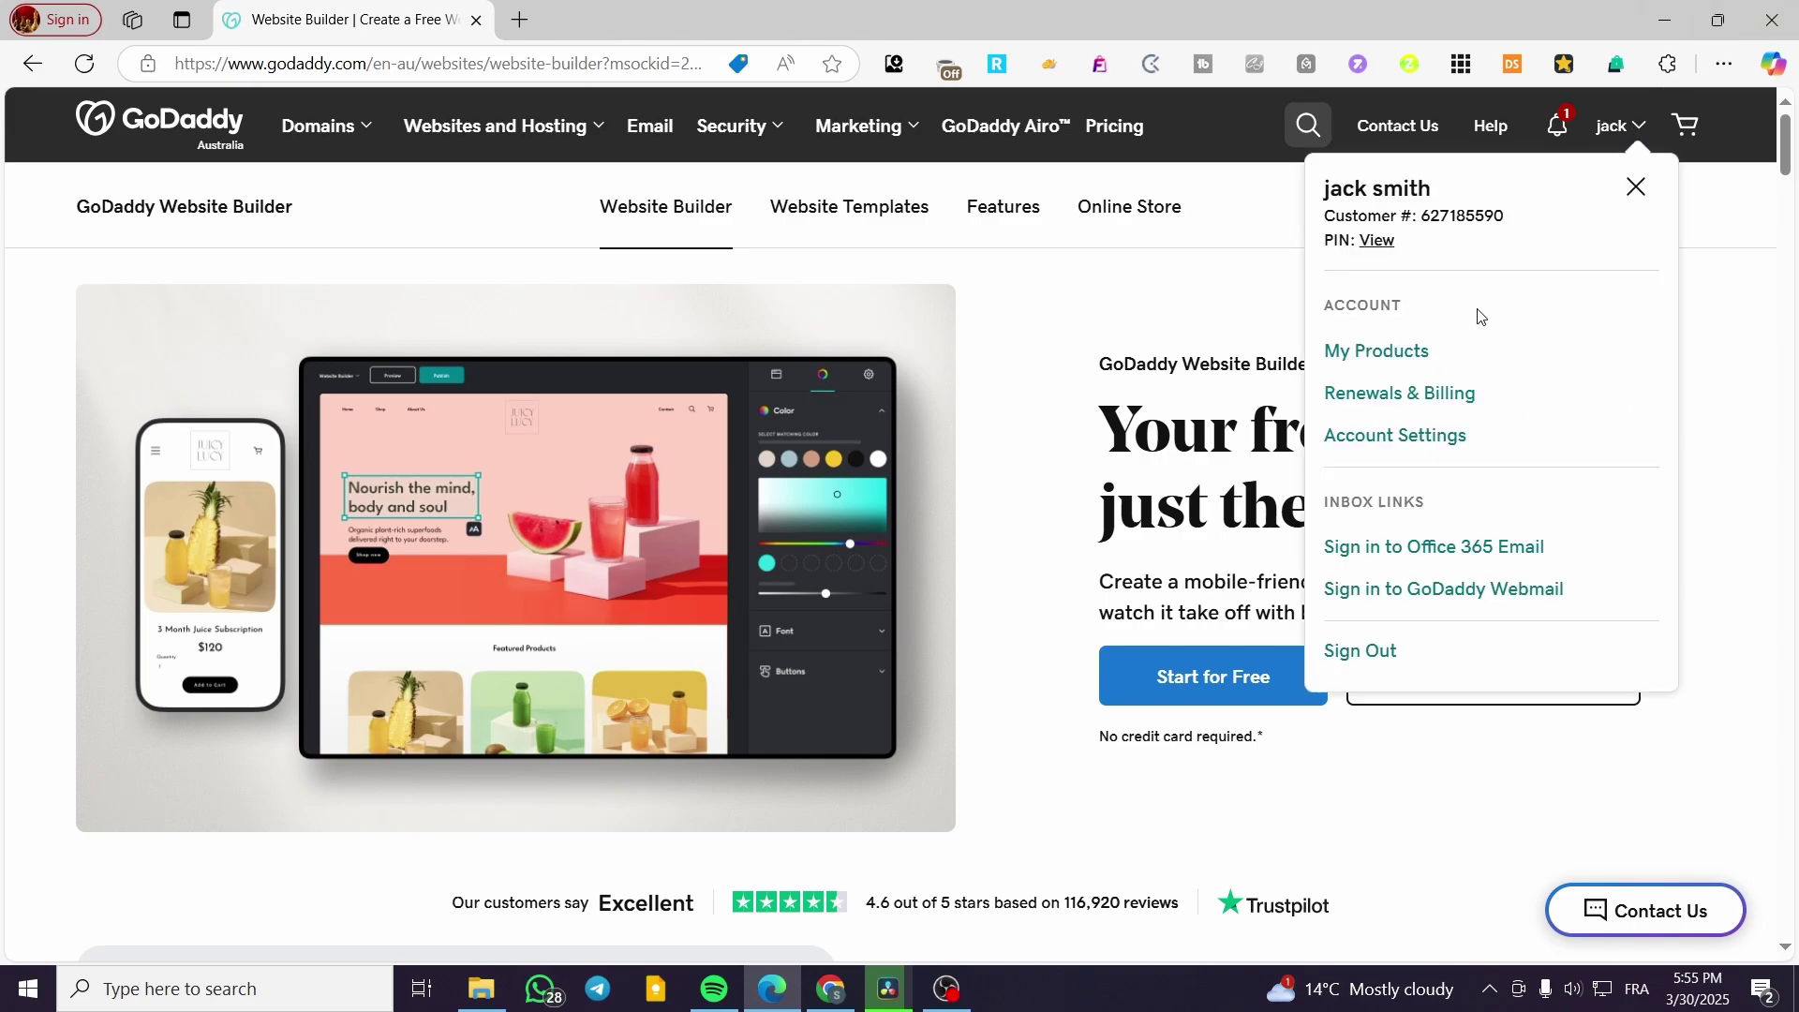
{"action": "left_click", "coordinate": [1410, 358]}
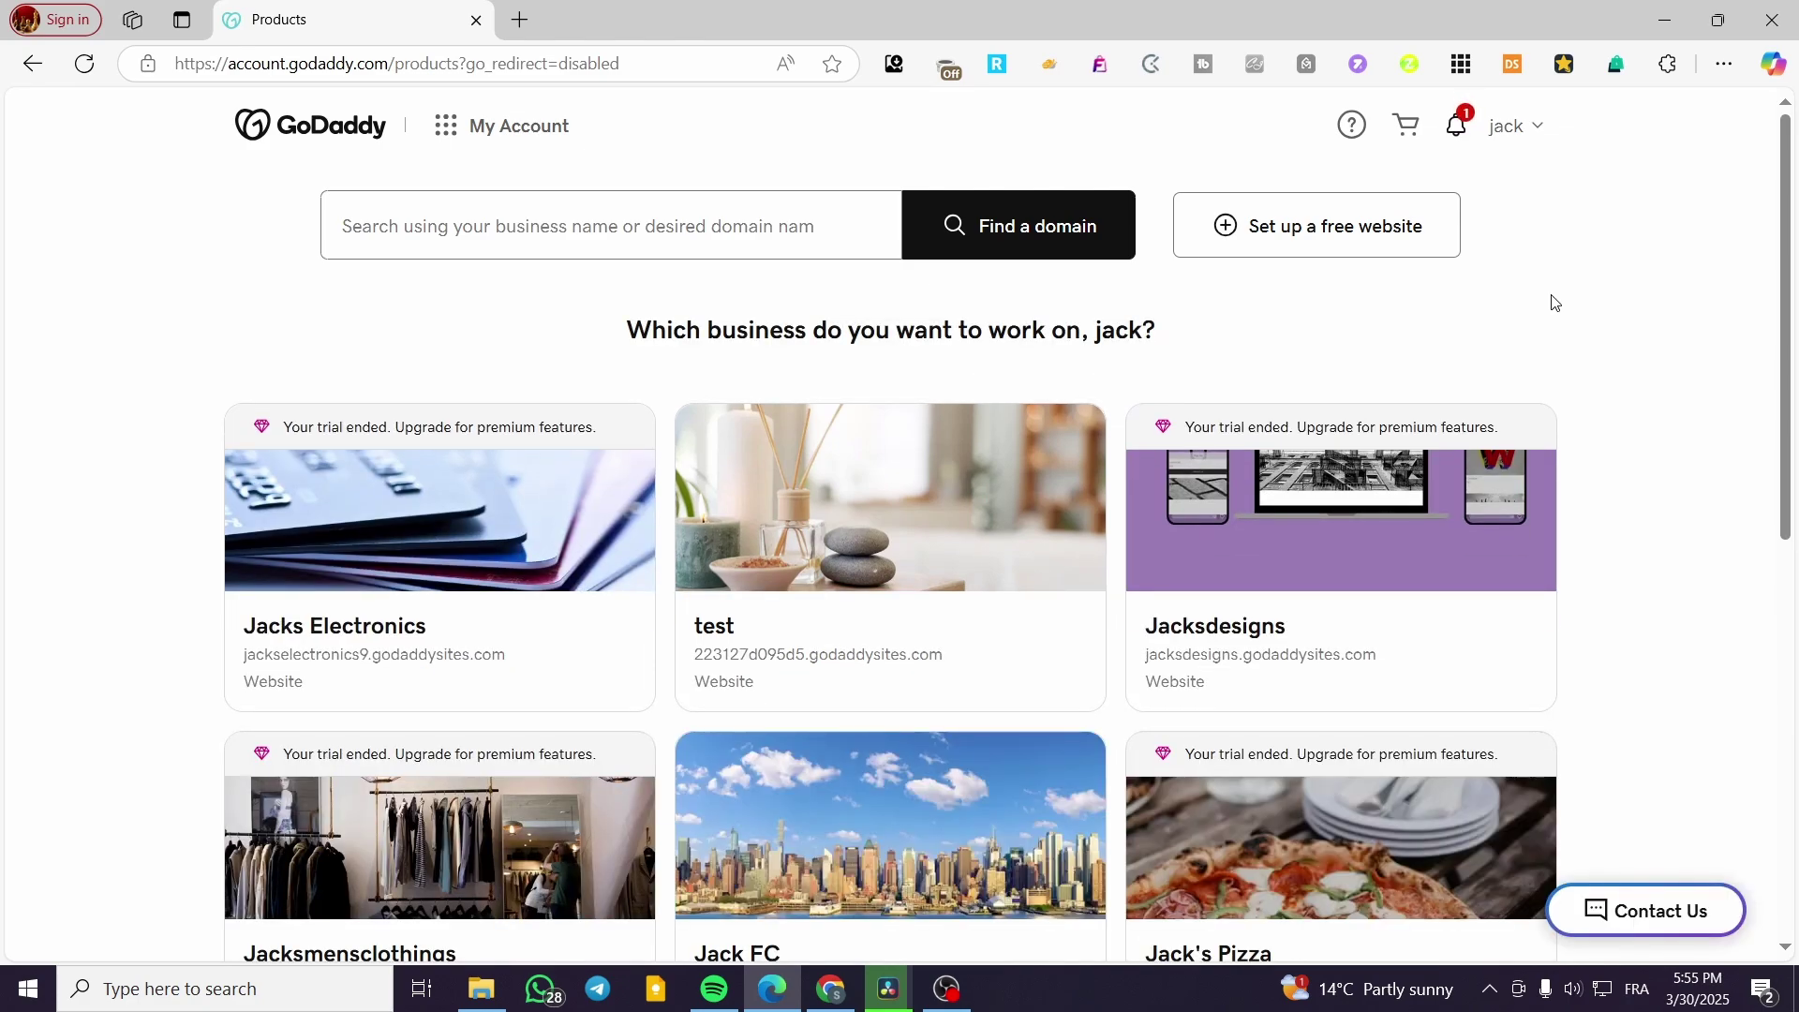
{"action": "scroll", "coordinate": [1508, 211], "scroll_direction": "down", "scroll_amount": 3}
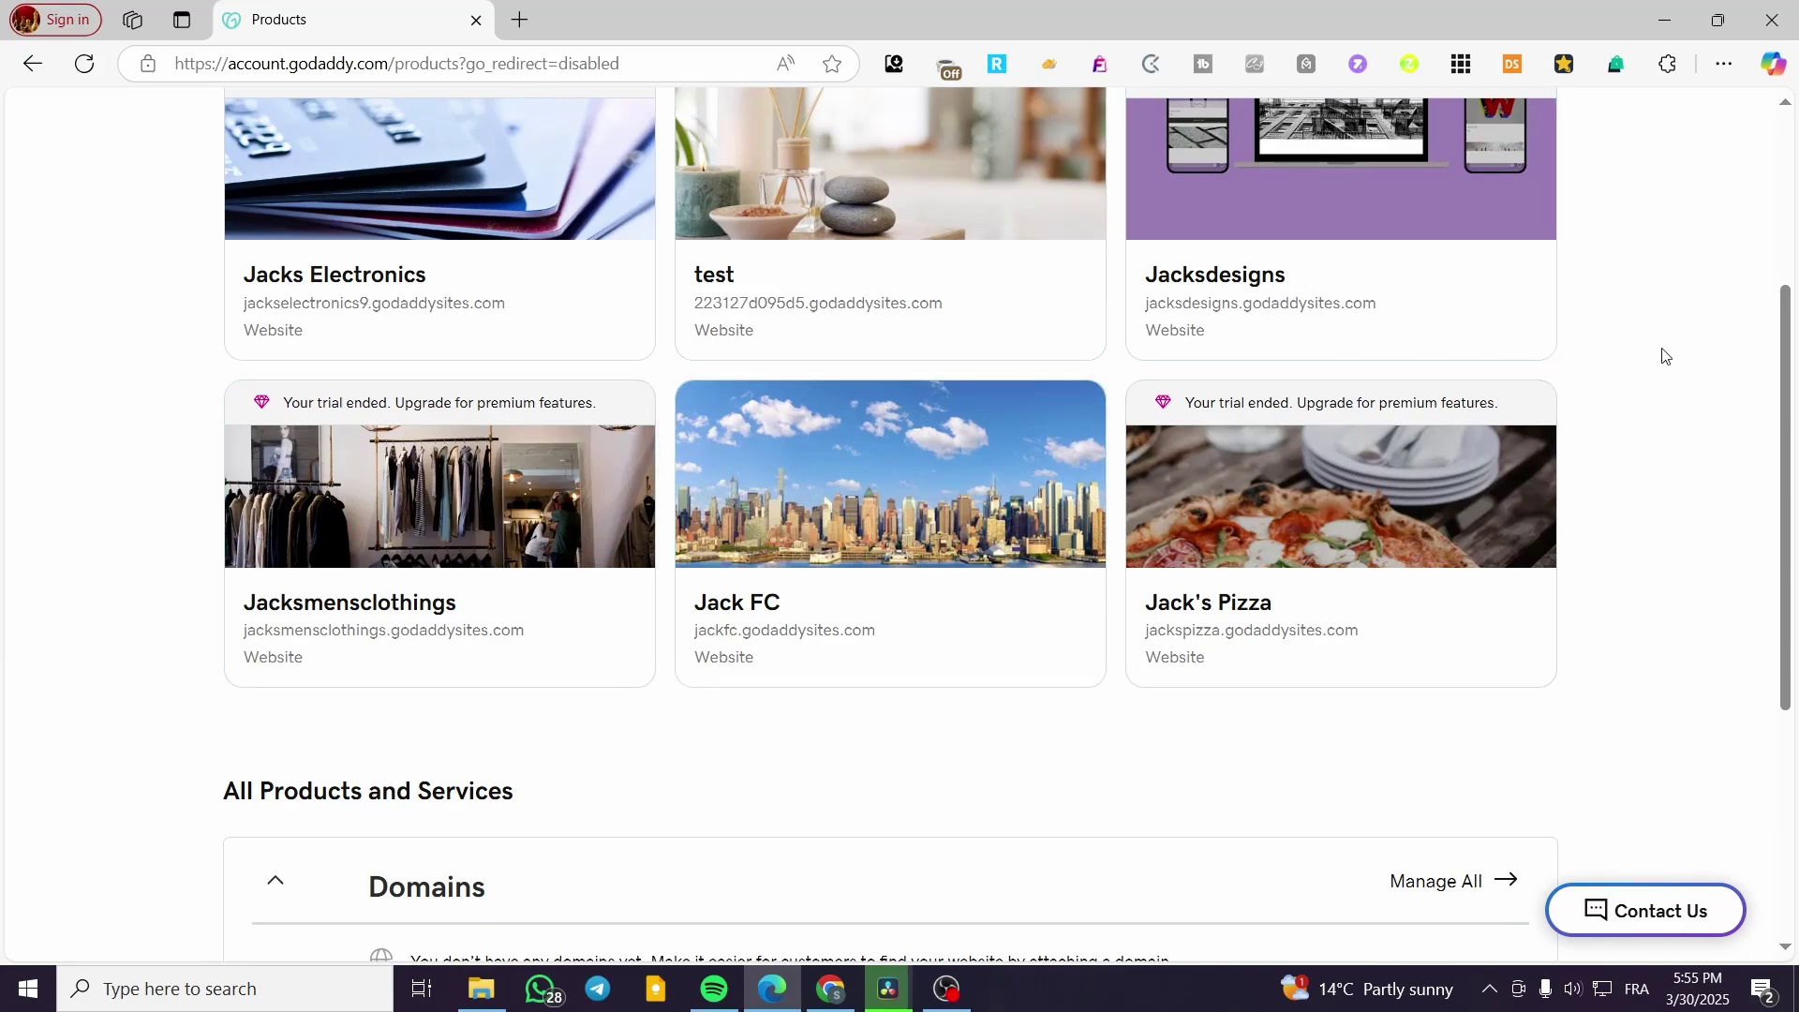
{"action": "scroll", "coordinate": [1676, 362], "scroll_direction": "down", "scroll_amount": 1}
{"action": "scroll", "coordinate": [1672, 361], "scroll_direction": "down", "scroll_amount": 2}
{"action": "scroll", "coordinate": [1659, 365], "scroll_direction": "up", "scroll_amount": 3}
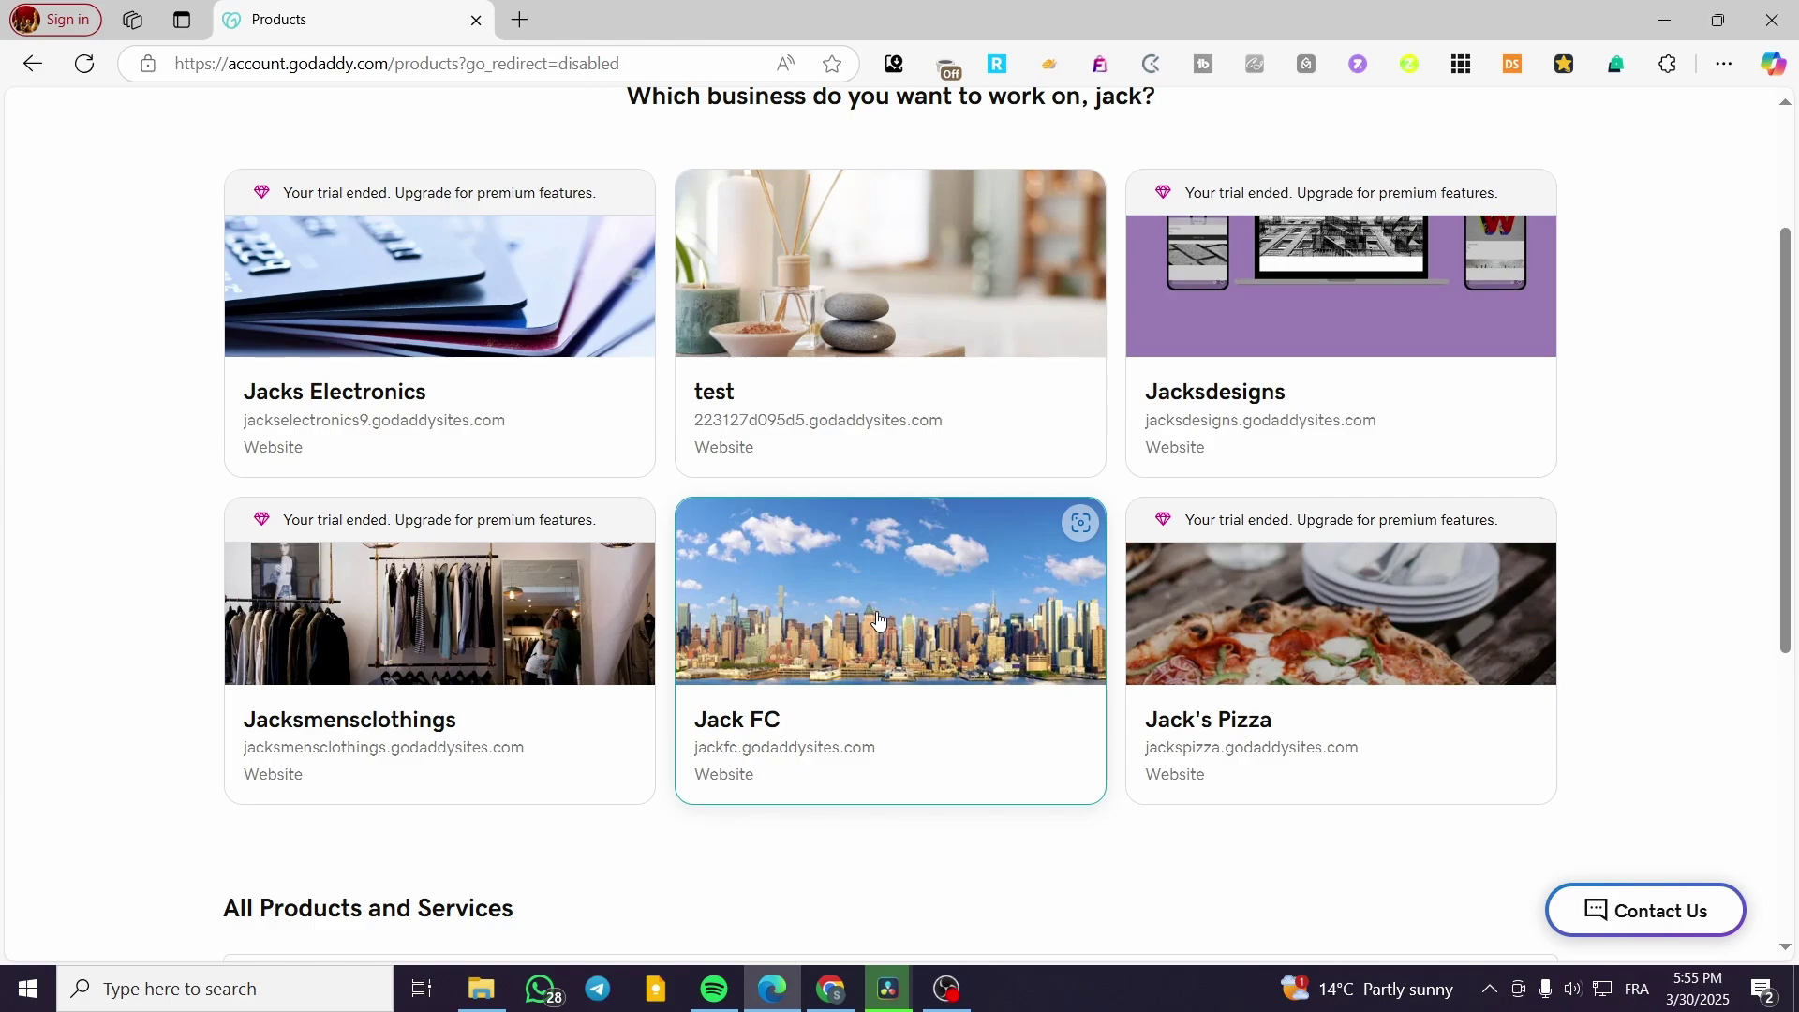
{"action": "scroll", "coordinate": [957, 637], "scroll_direction": "up", "scroll_amount": 3}
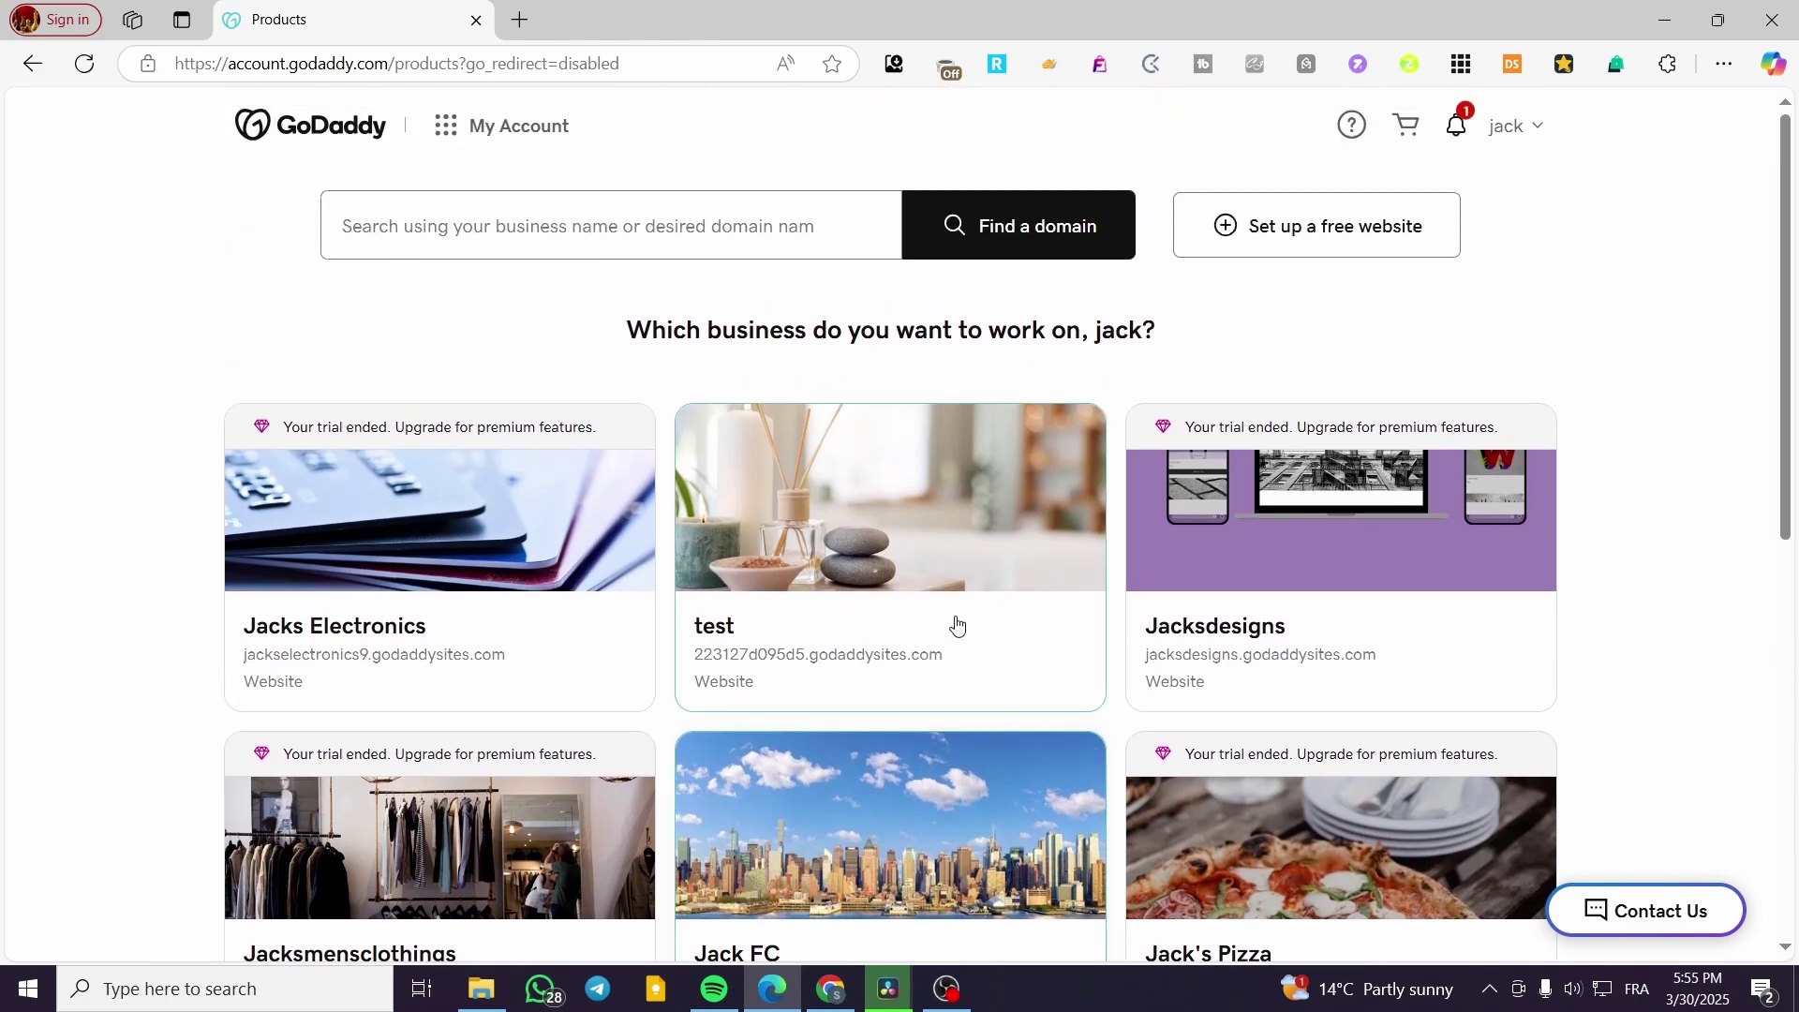
{"action": "left_click", "coordinate": [916, 552]}
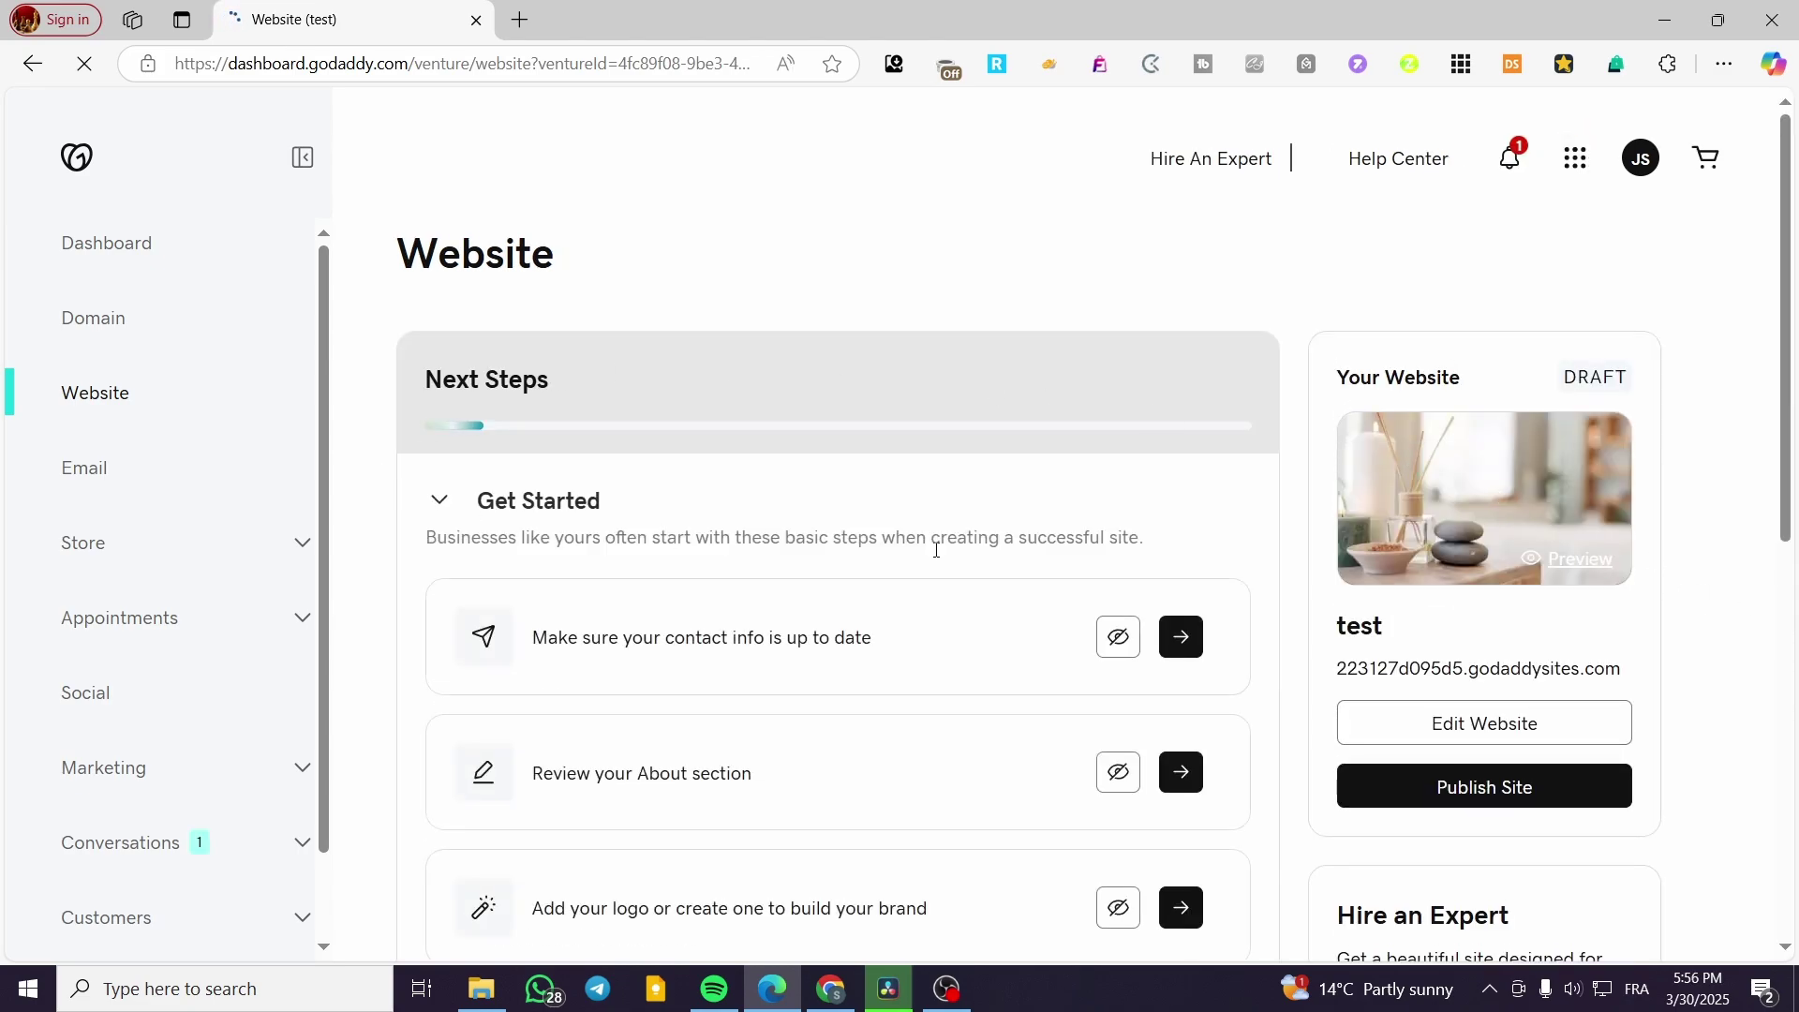
Open the test website for editing and look over its home page
{"action": "scroll", "coordinate": [1481, 736], "scroll_direction": "down", "scroll_amount": 2}
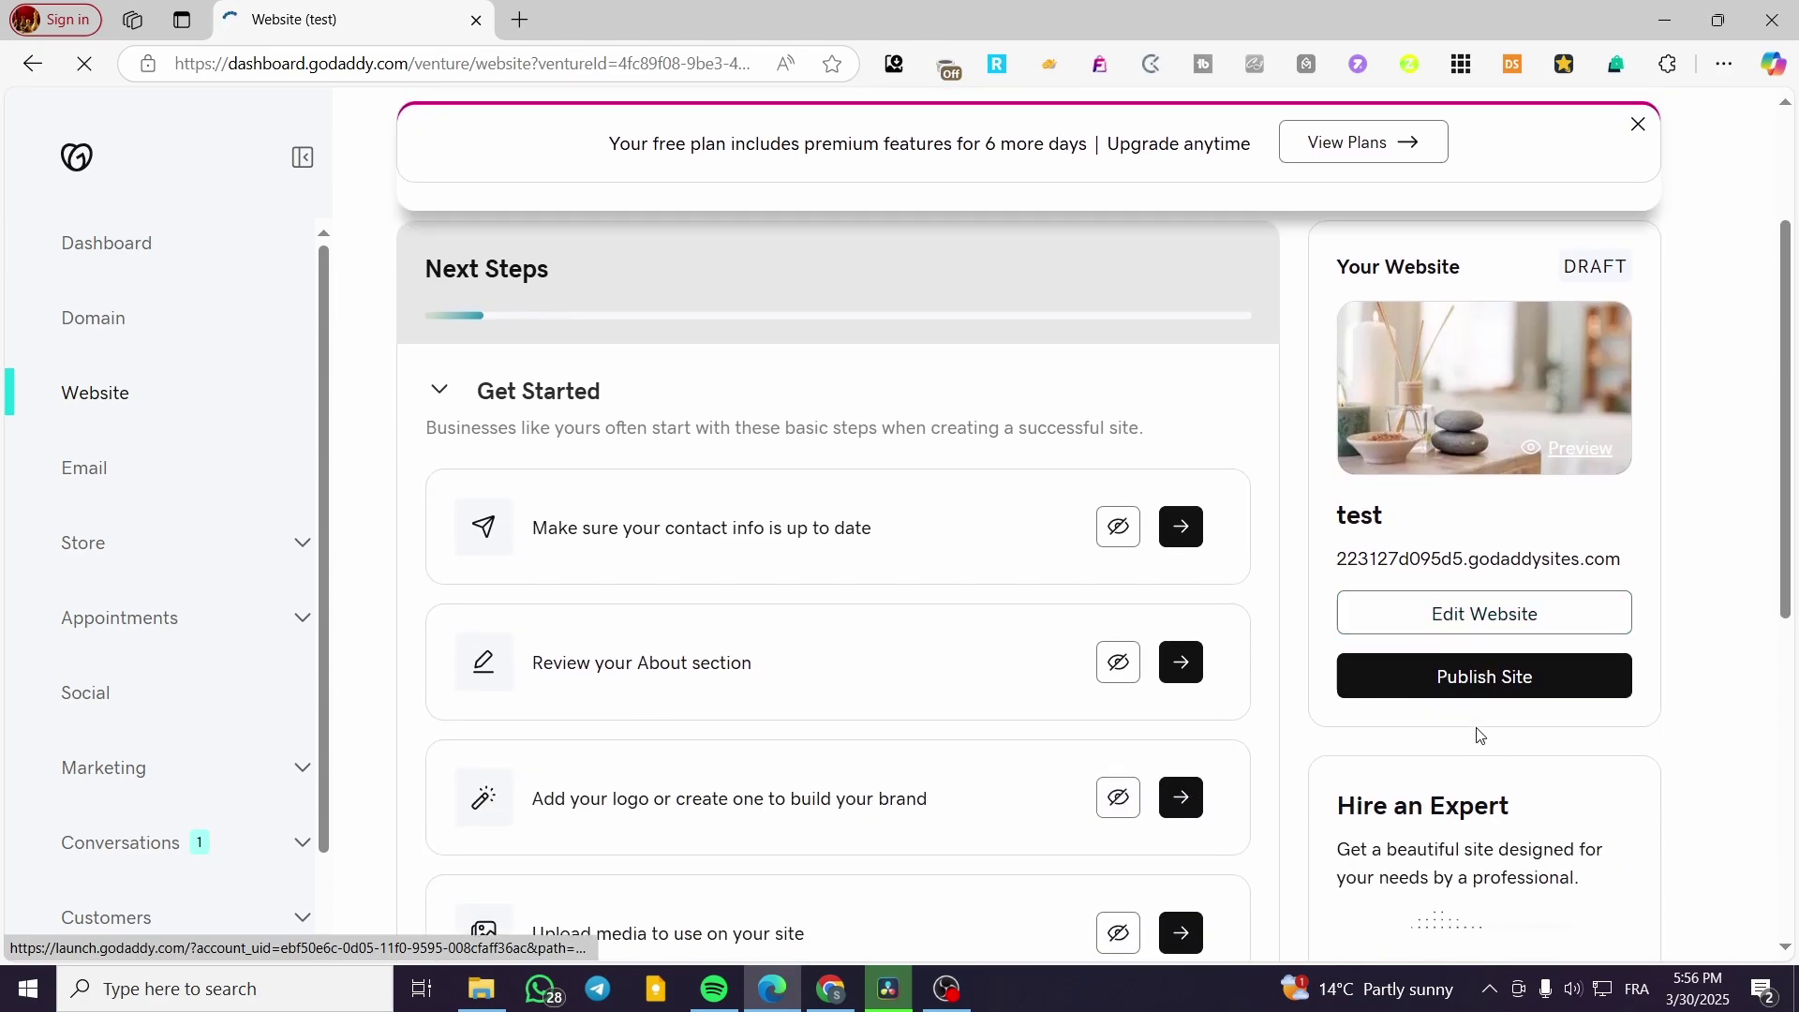
{"action": "left_click", "coordinate": [1499, 628]}
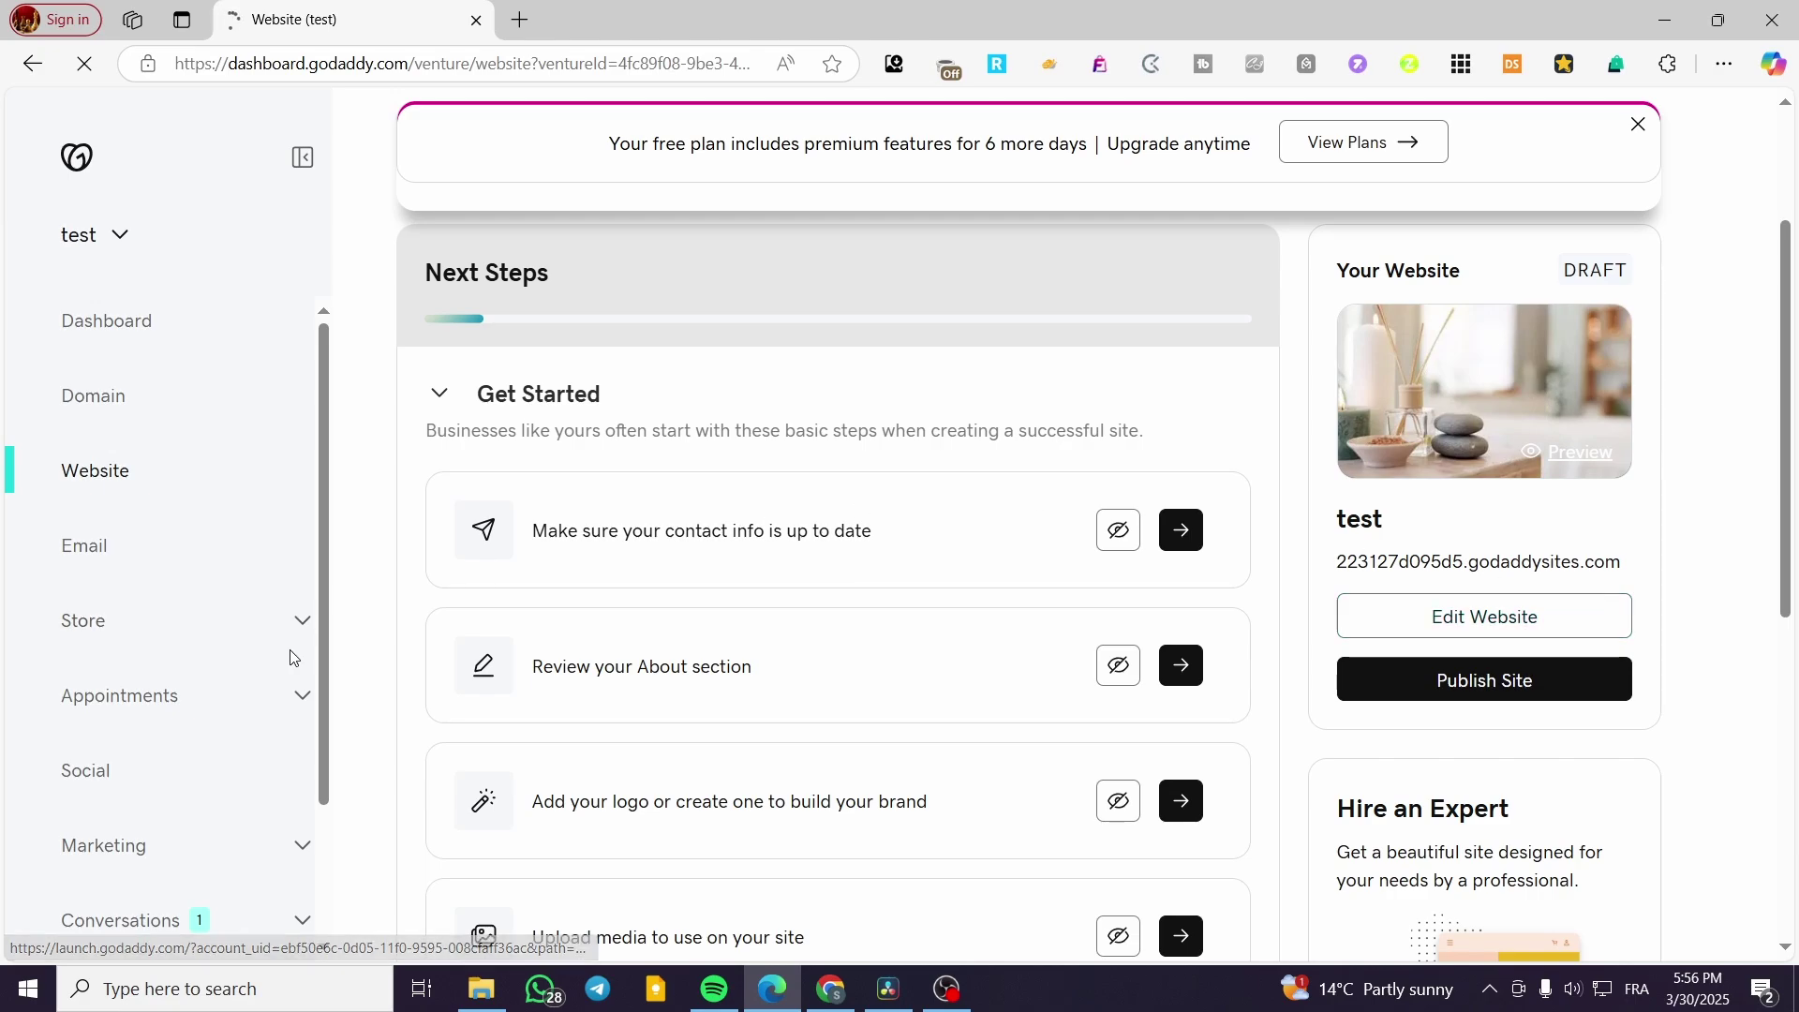
{"action": "left_click", "coordinate": [304, 622]}
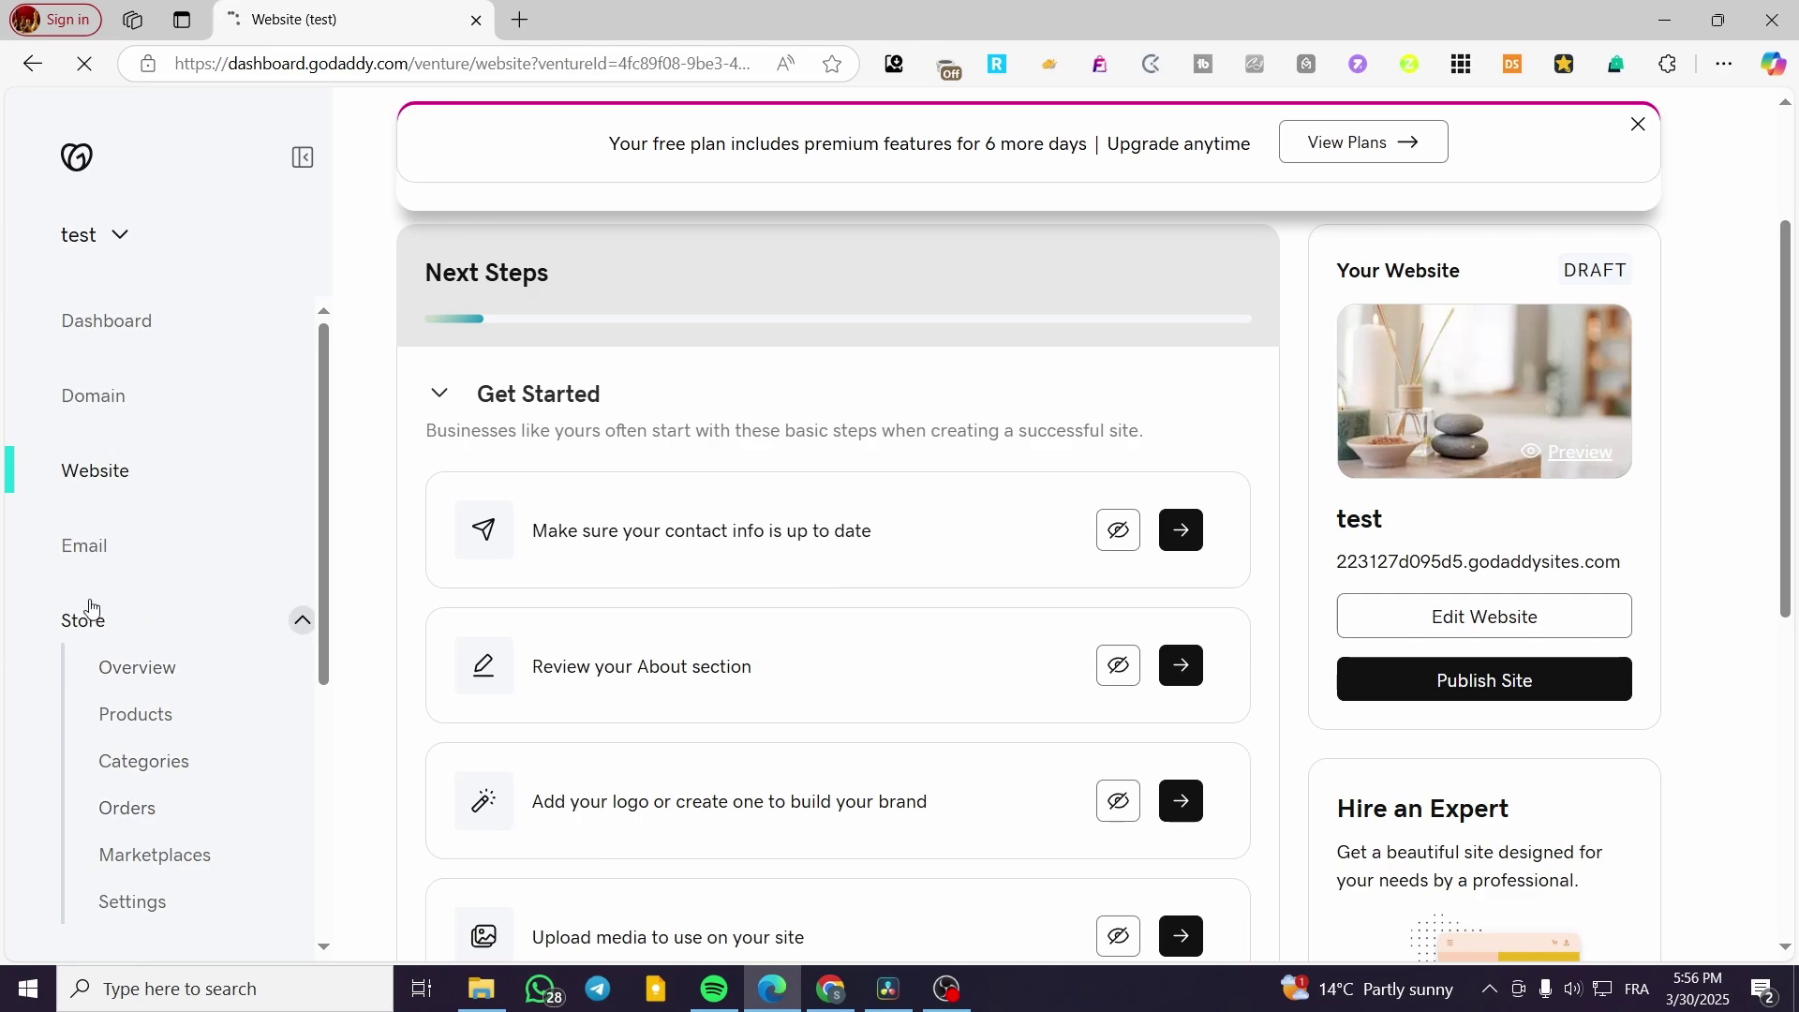
{"action": "scroll", "coordinate": [141, 674], "scroll_direction": "down", "scroll_amount": 3}
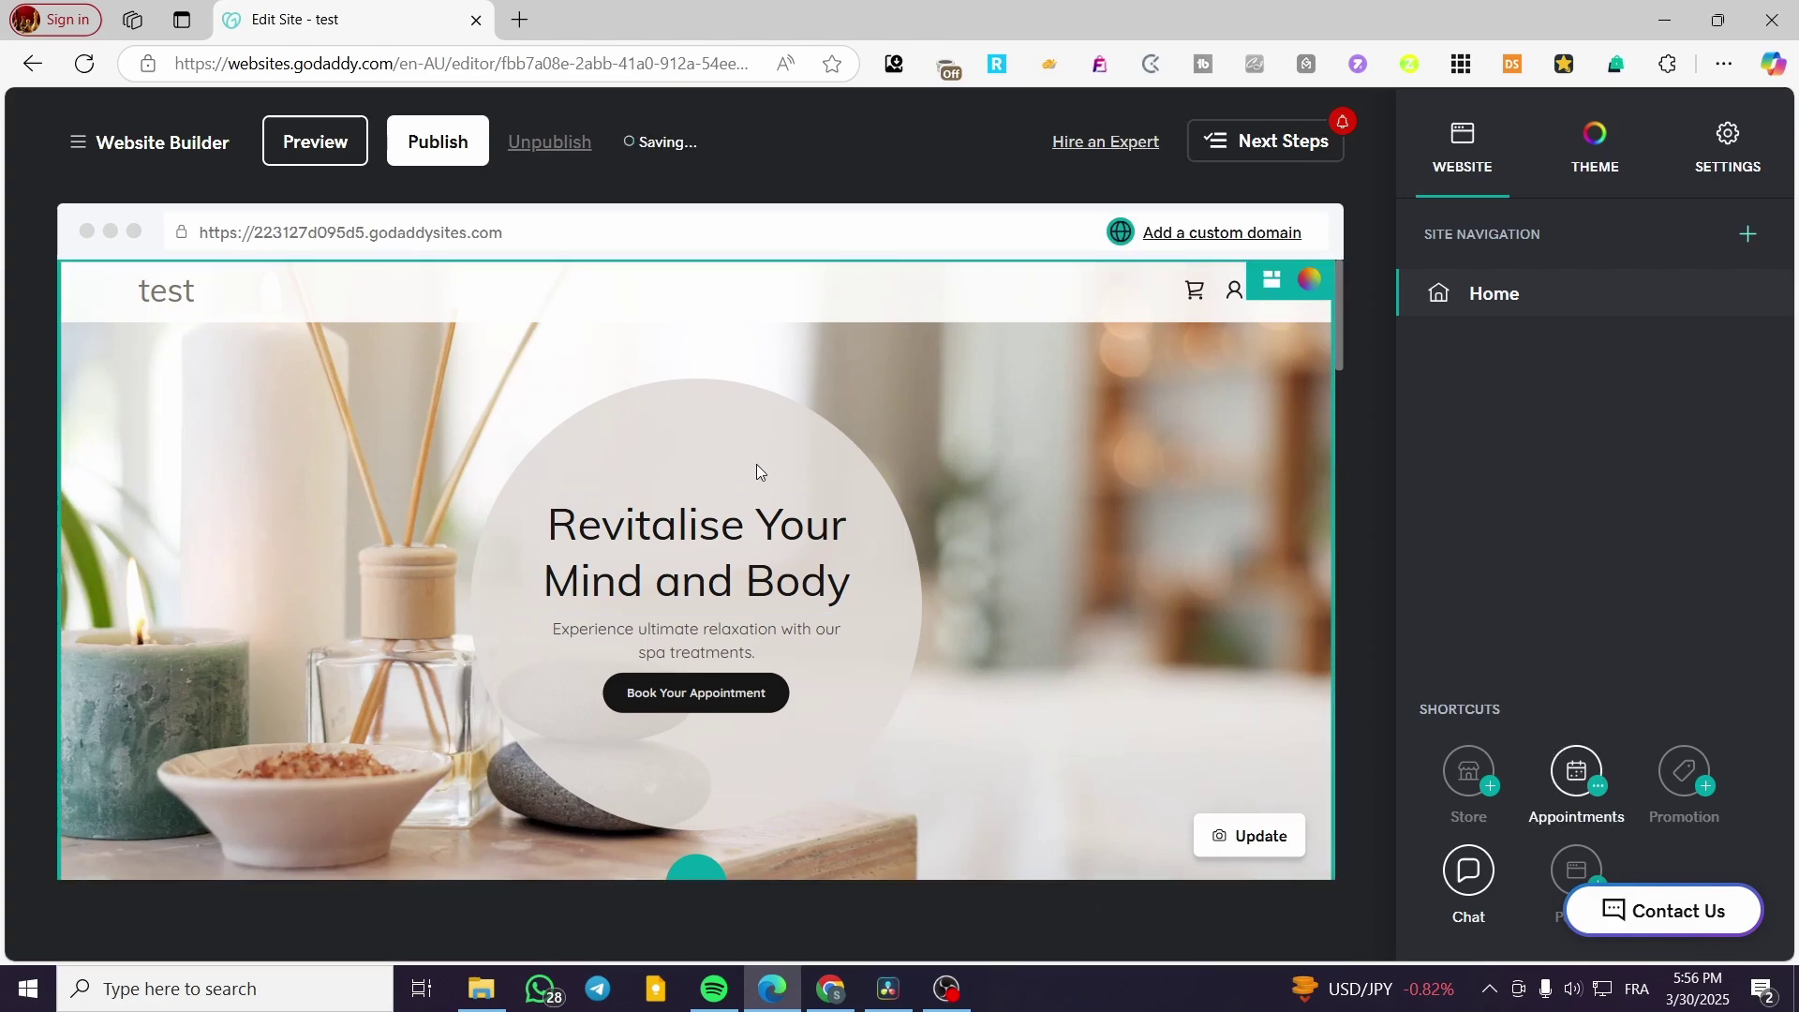
{"action": "scroll", "coordinate": [774, 453], "scroll_direction": "down", "scroll_amount": 4}
{"action": "scroll", "coordinate": [843, 459], "scroll_direction": "up", "scroll_amount": 4}
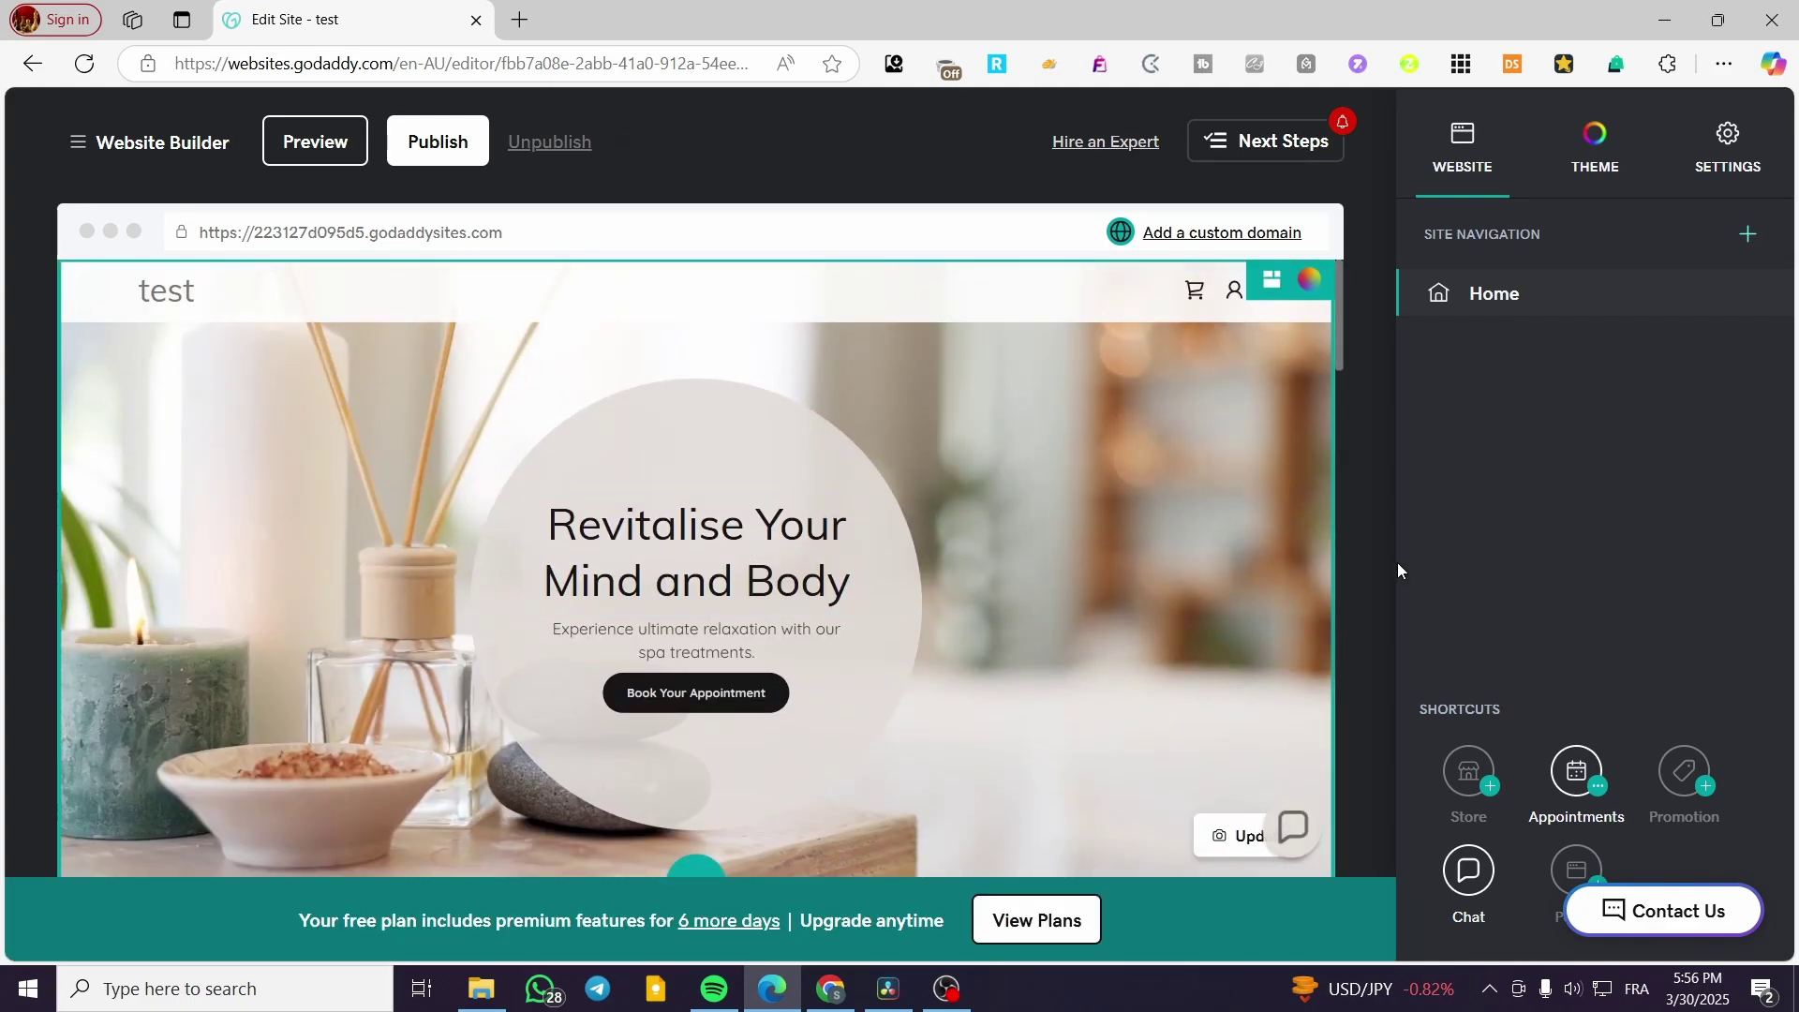
Add the Store feature to the website and continue once its setup completes
{"action": "left_click_drag", "start_coordinate": [1423, 709], "coordinate": [1526, 711]}
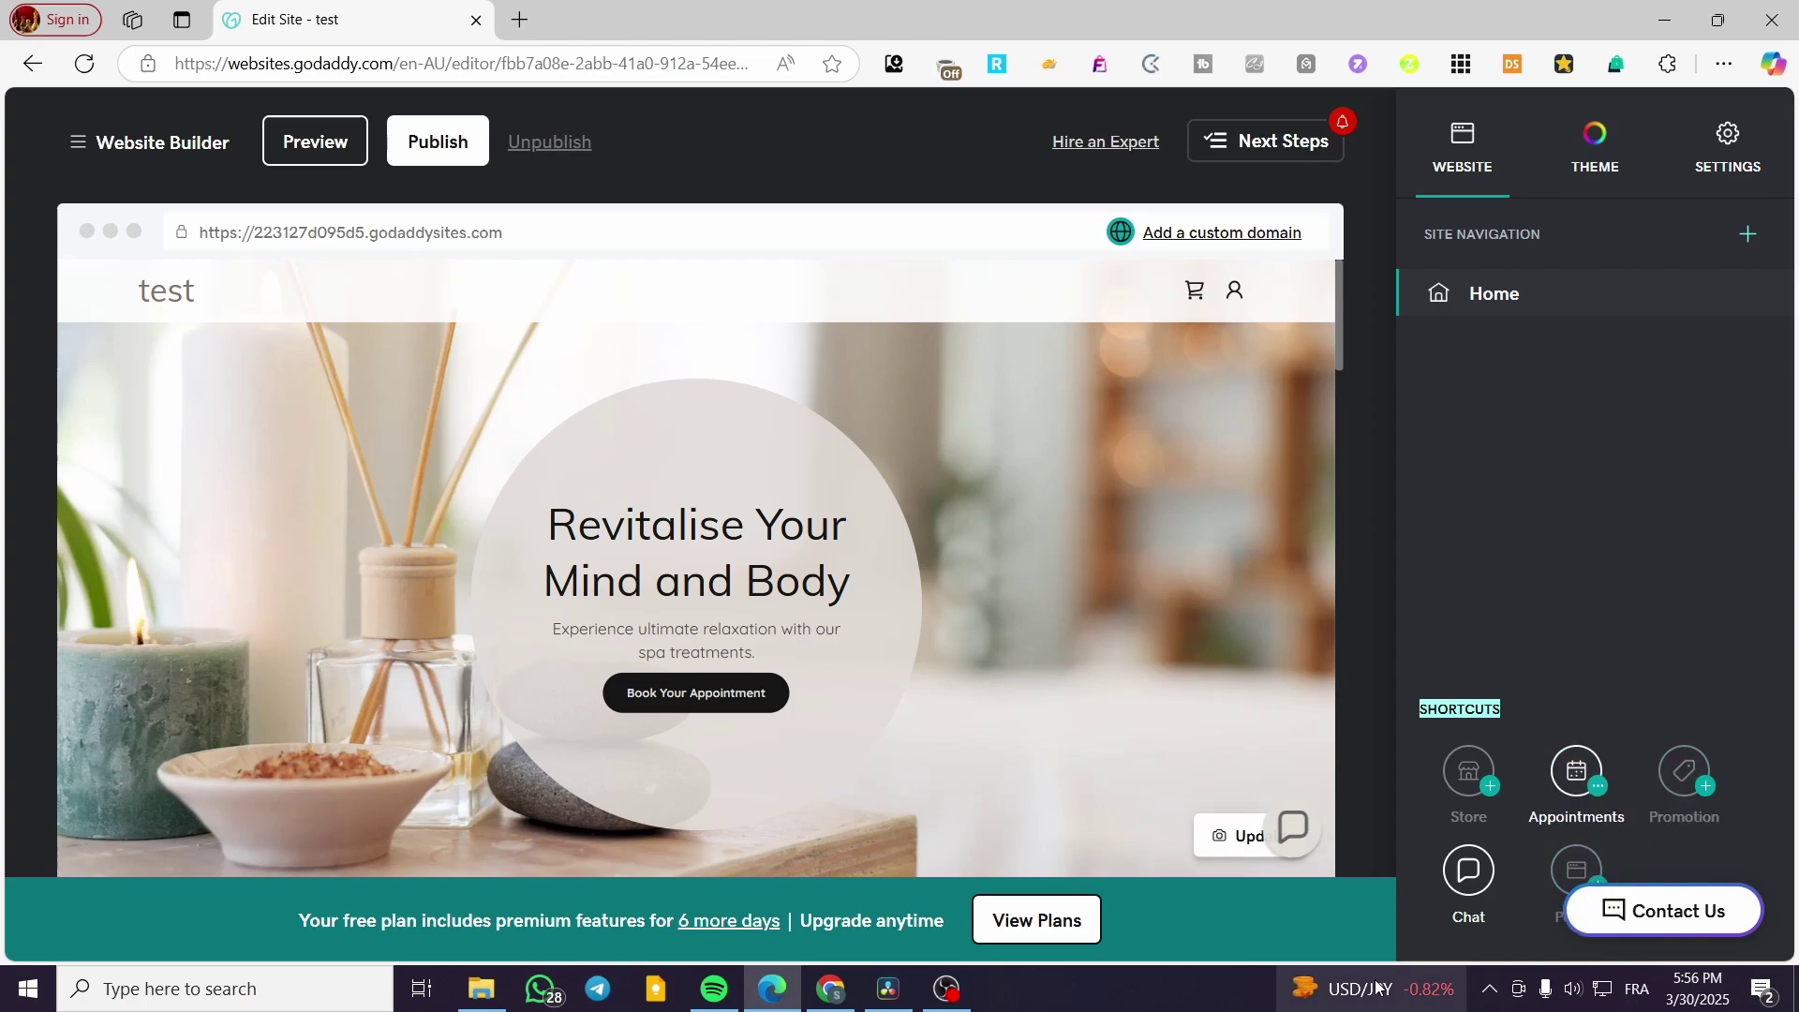
{"action": "left_click", "coordinate": [1510, 771]}
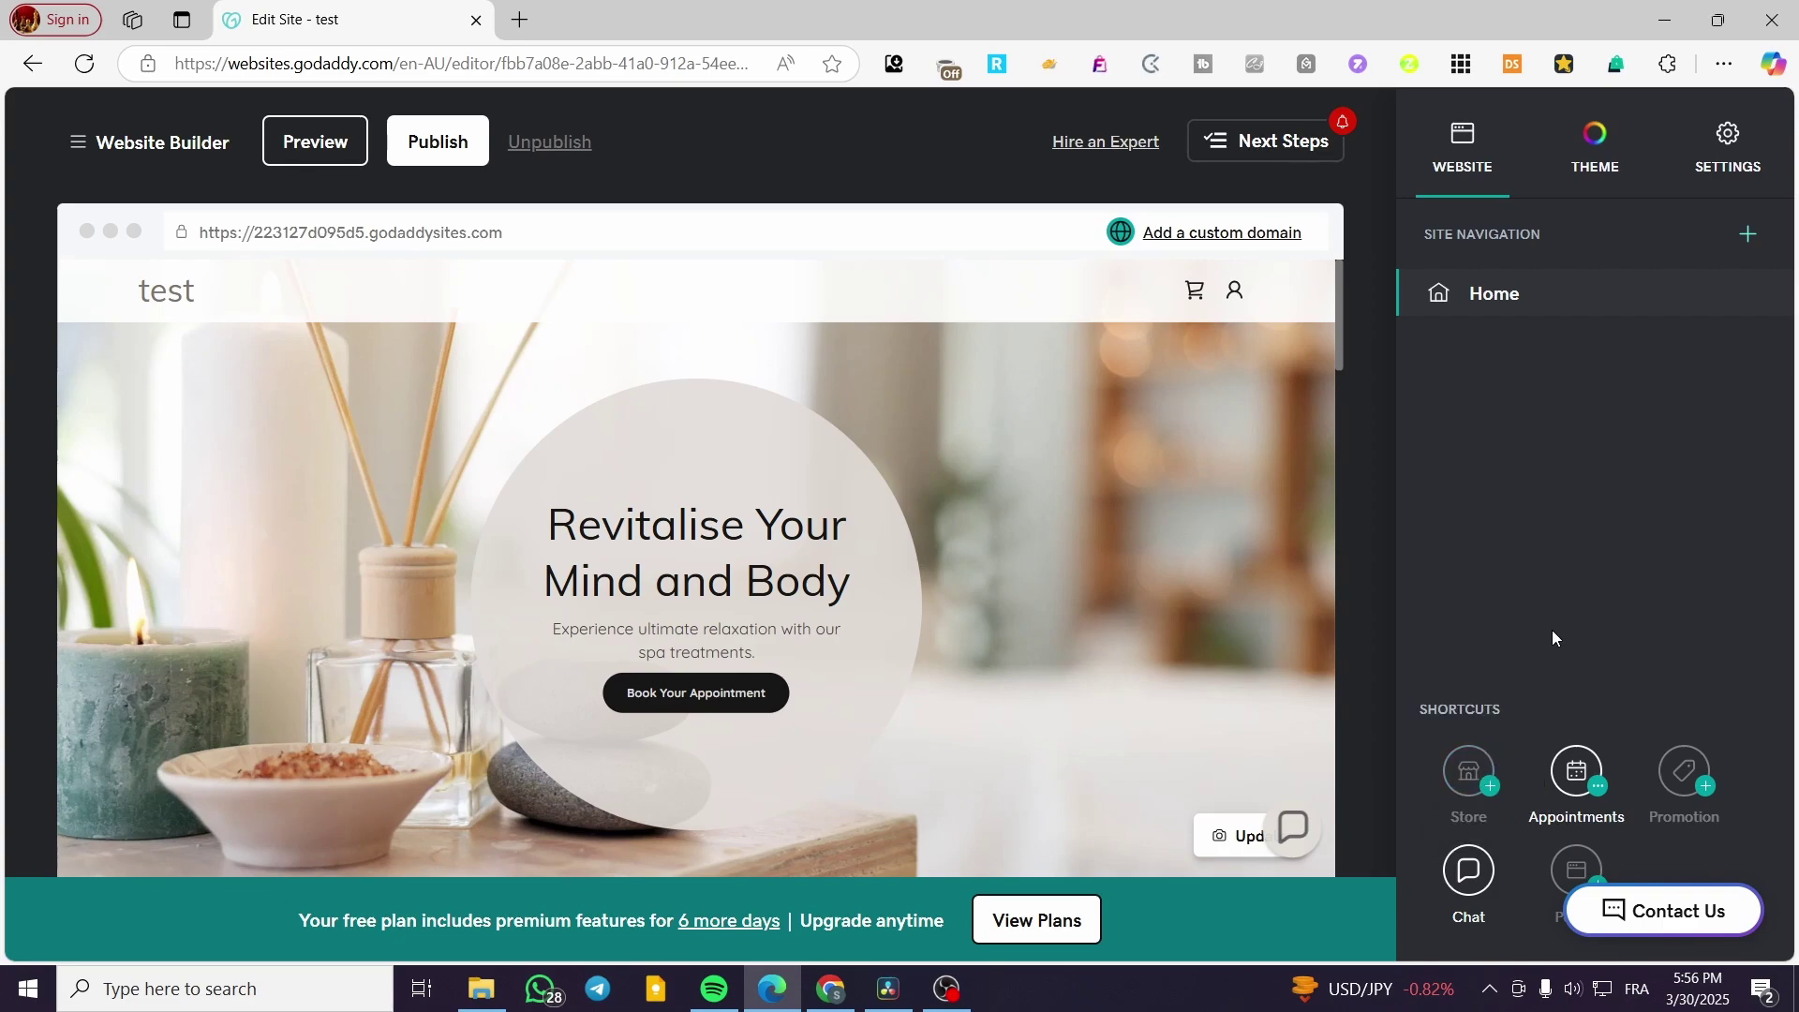
{"action": "left_click", "coordinate": [1467, 770]}
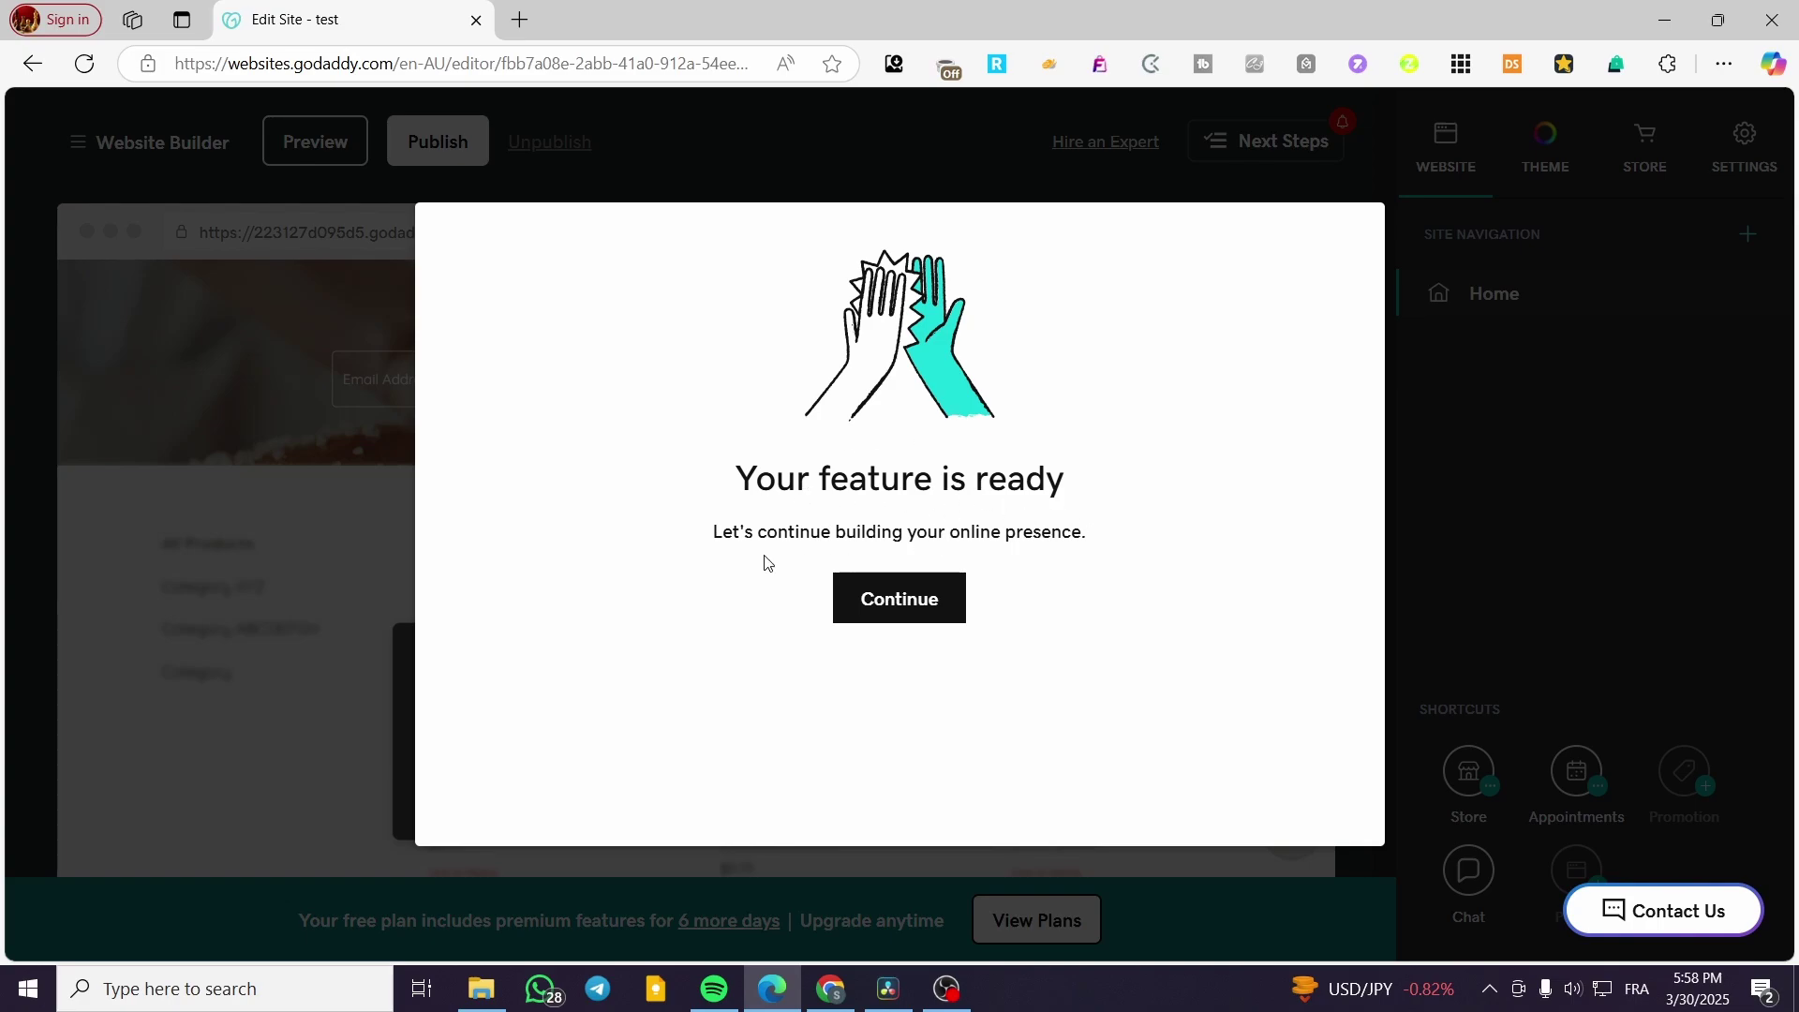
{"action": "left_click", "coordinate": [891, 609]}
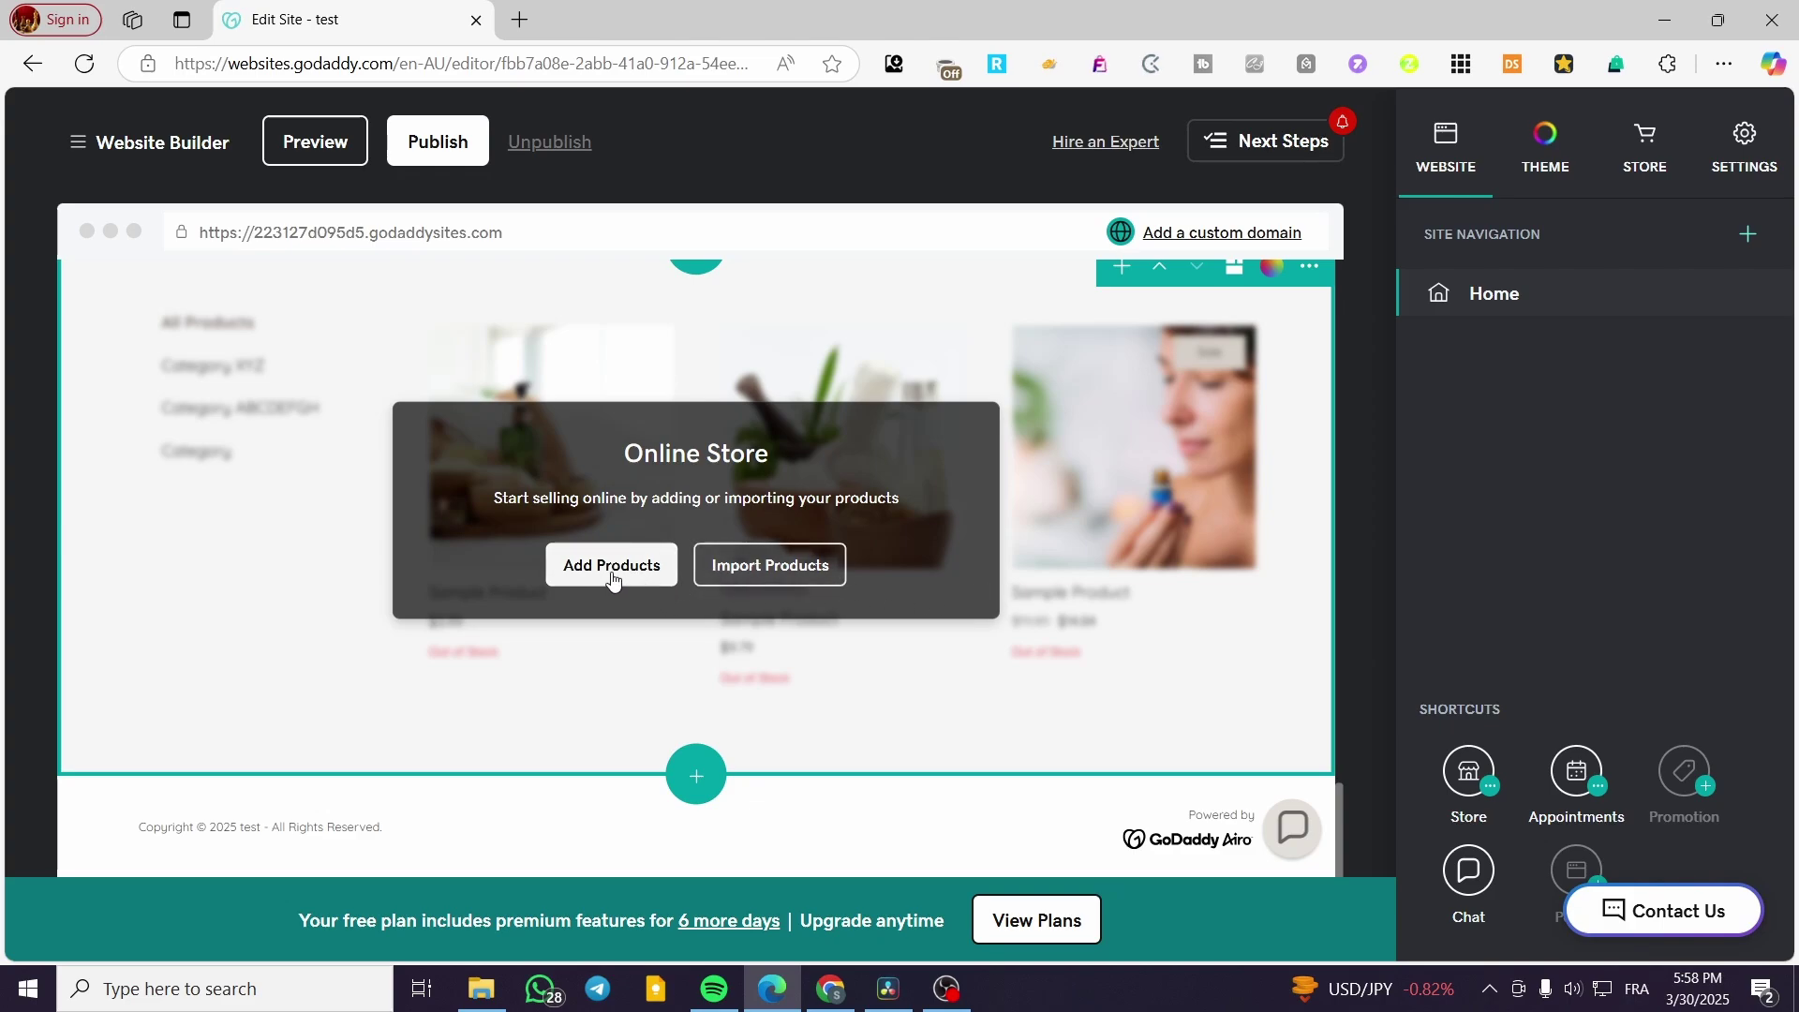
View the online store's product import options, and open the store's Products page
{"action": "left_click", "coordinate": [803, 580]}
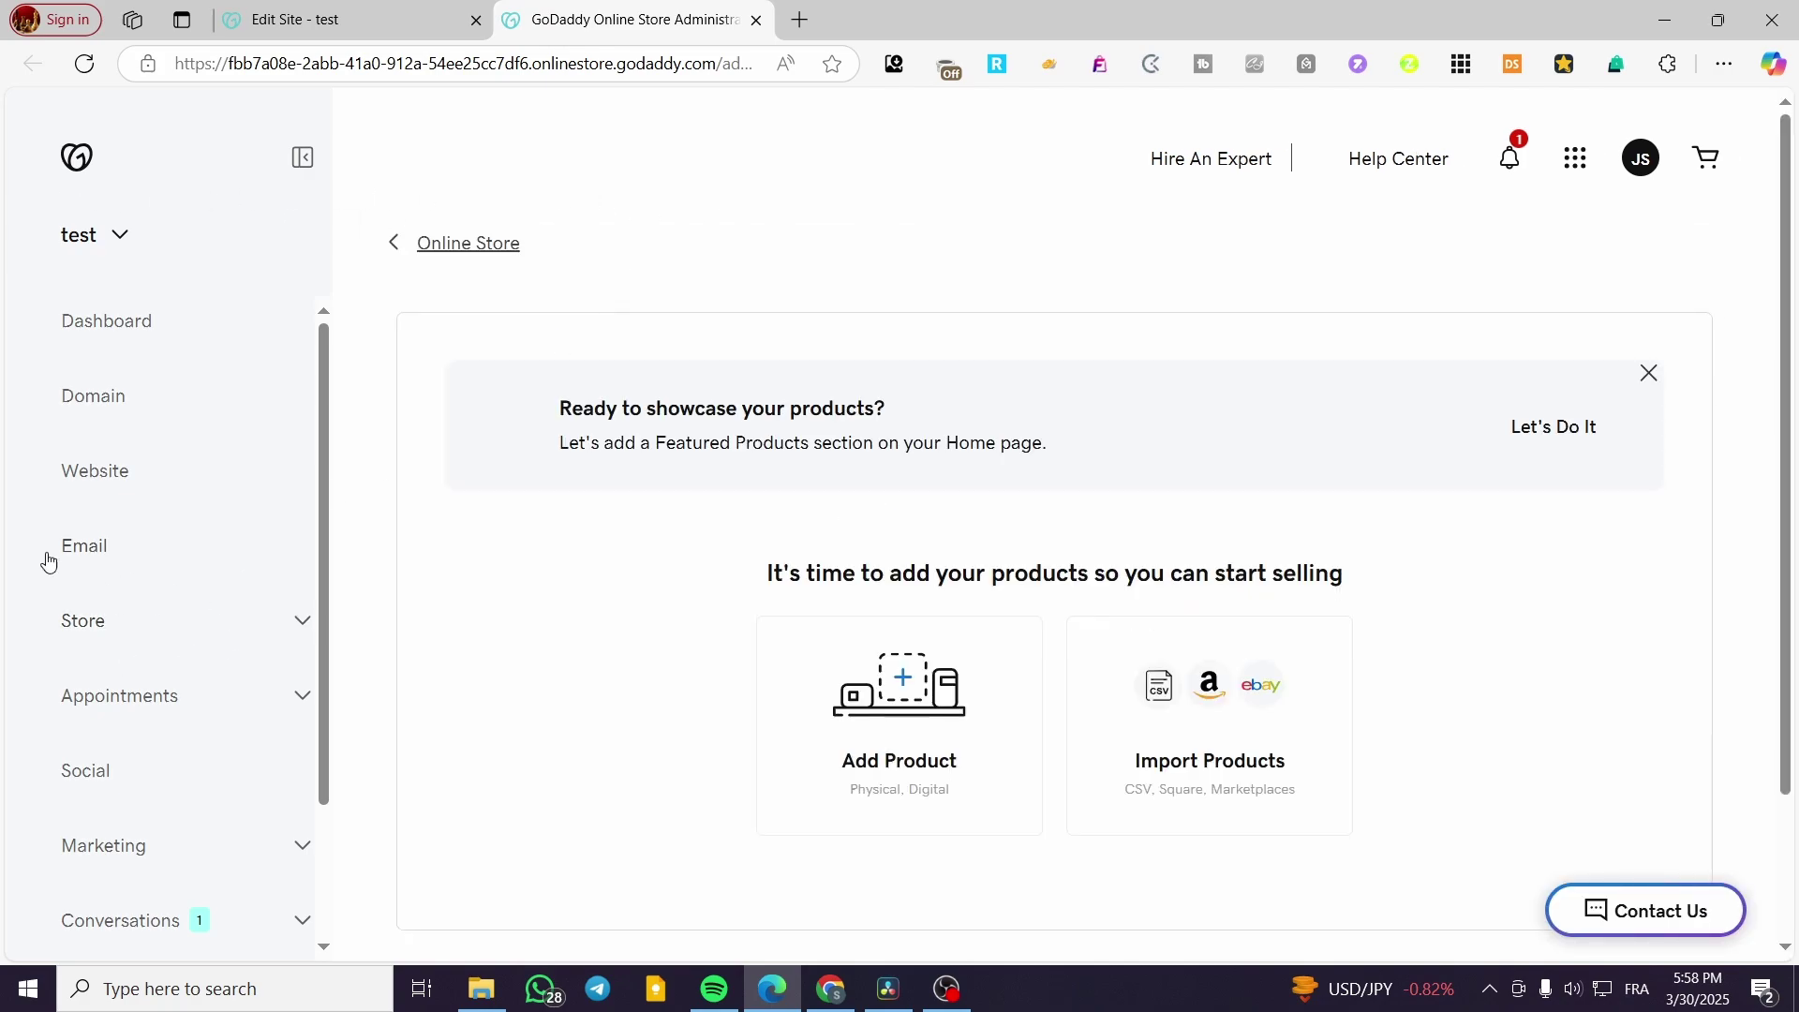
{"action": "scroll", "coordinate": [1071, 539], "scroll_direction": "down", "scroll_amount": 1}
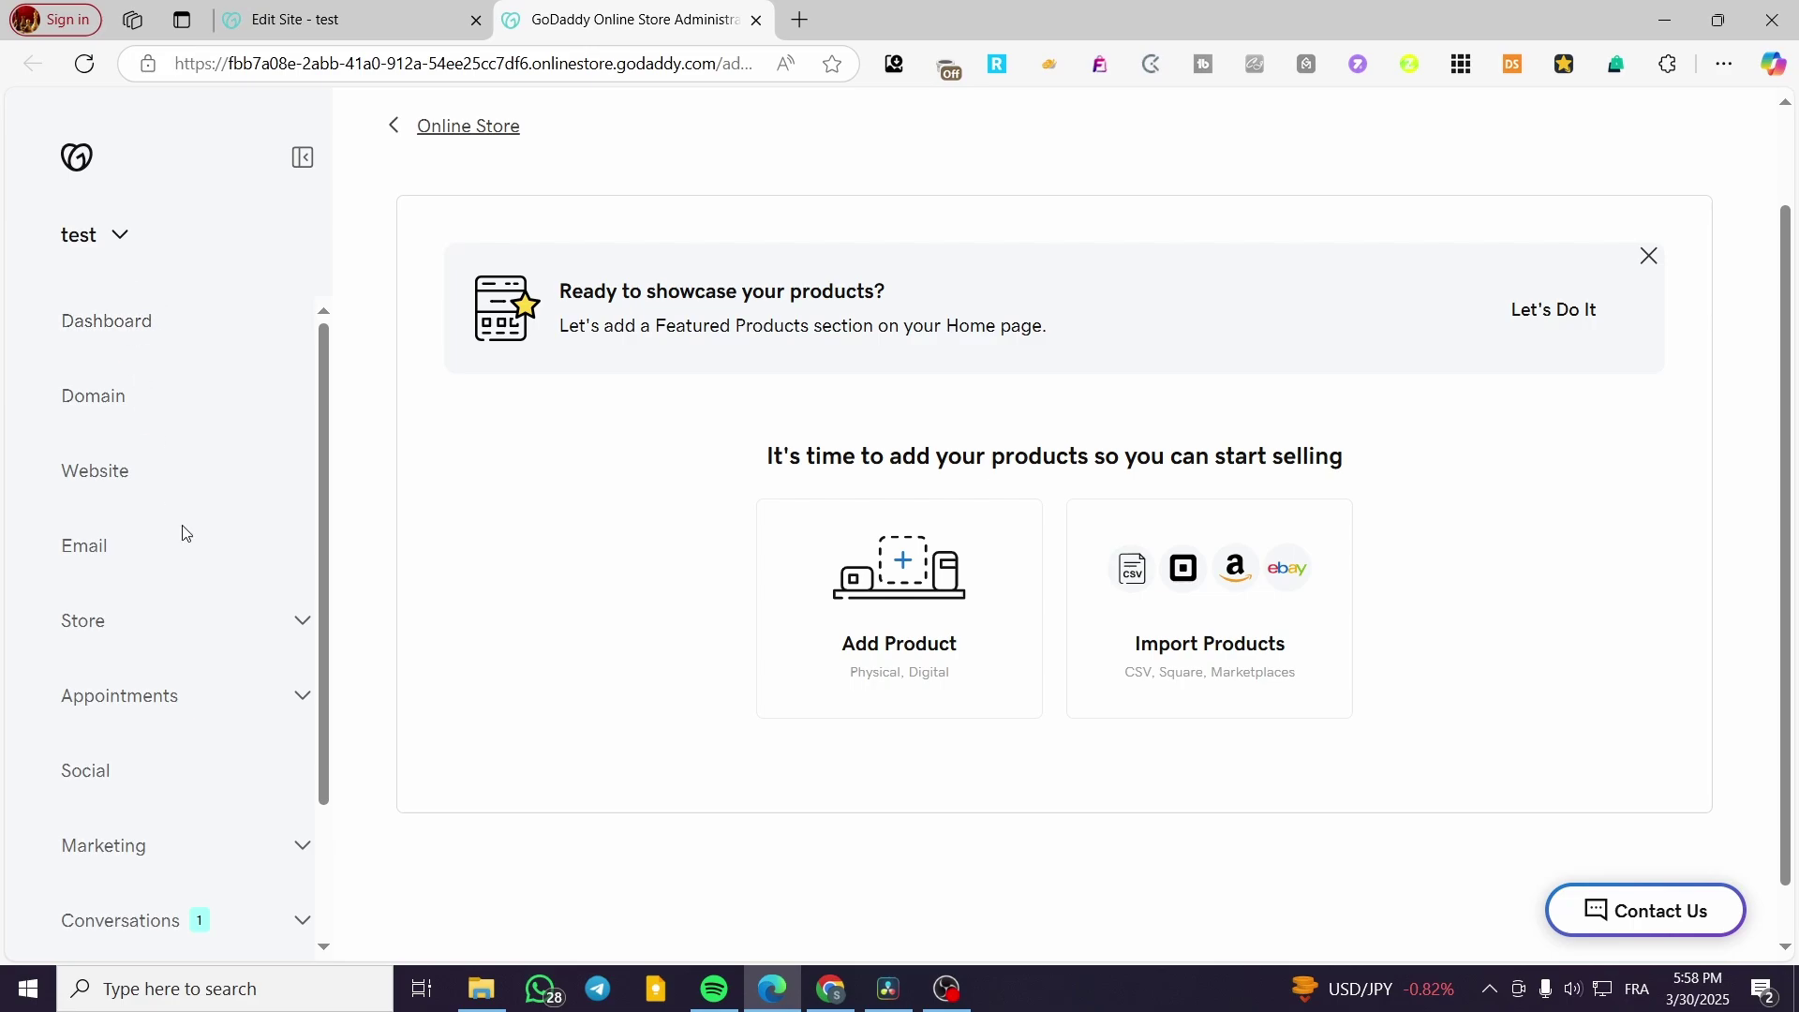
{"action": "left_click", "coordinate": [101, 629]}
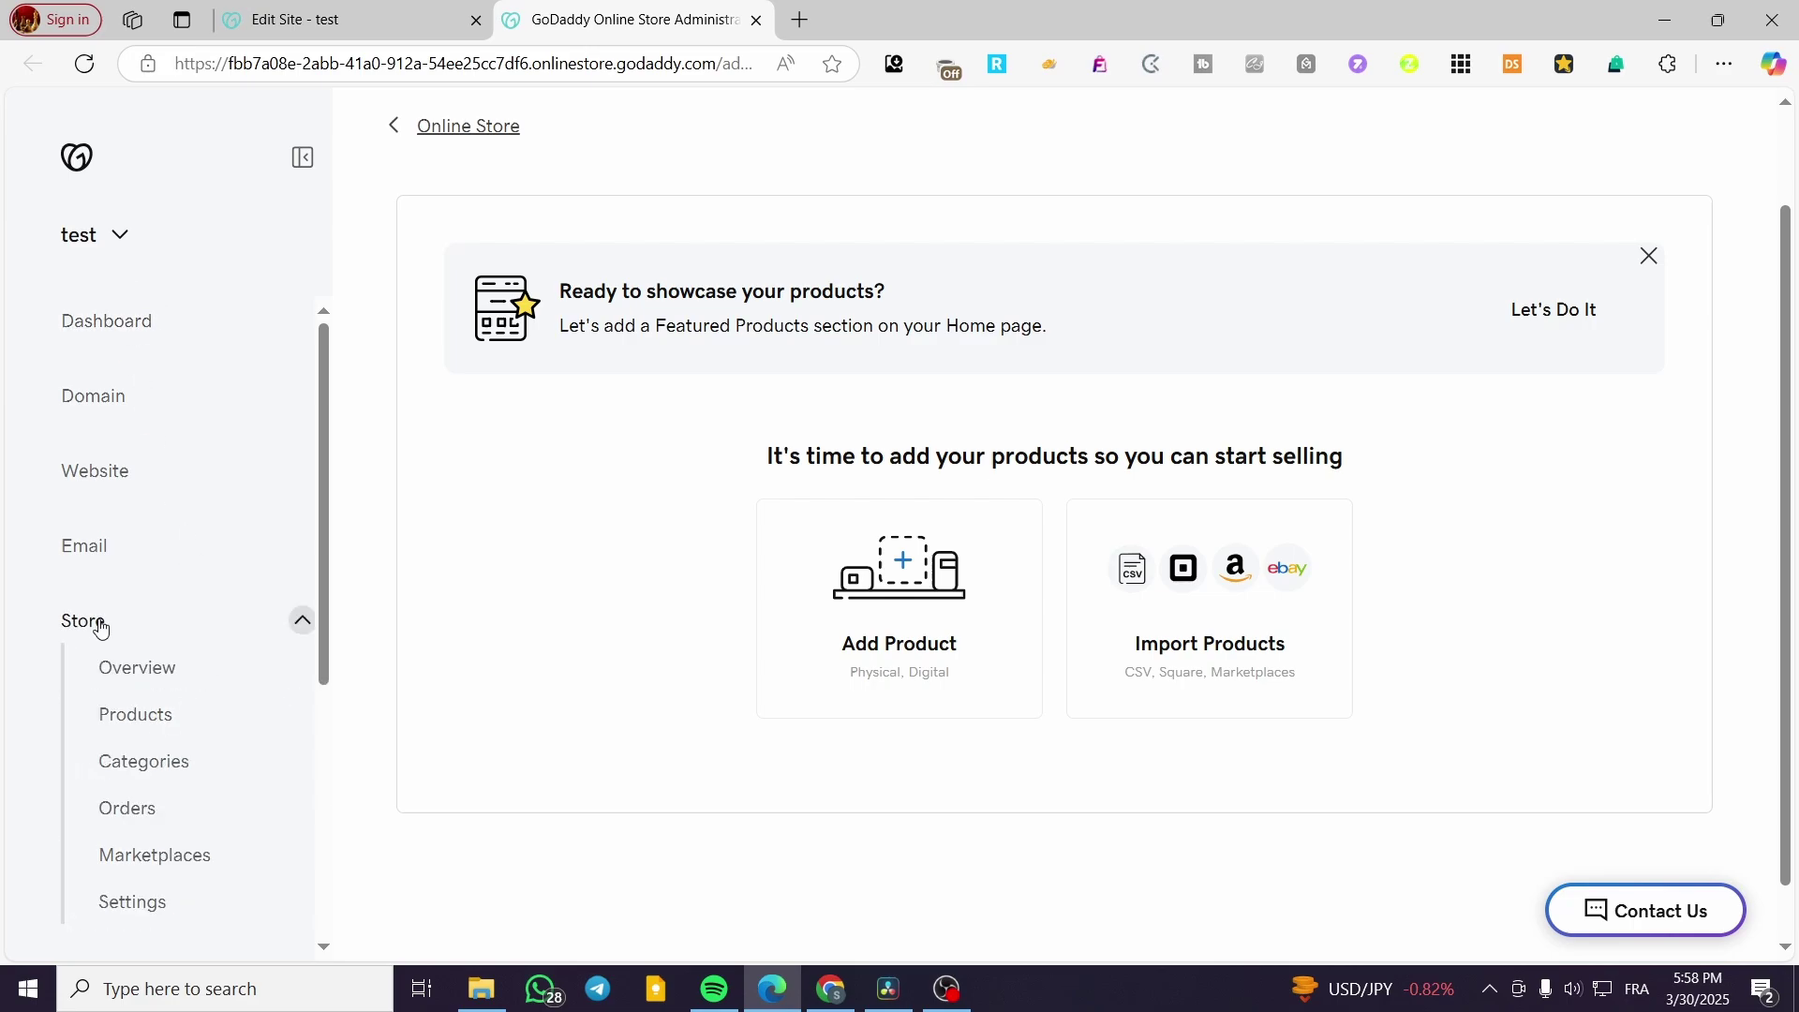
{"action": "left_click", "coordinate": [181, 727]}
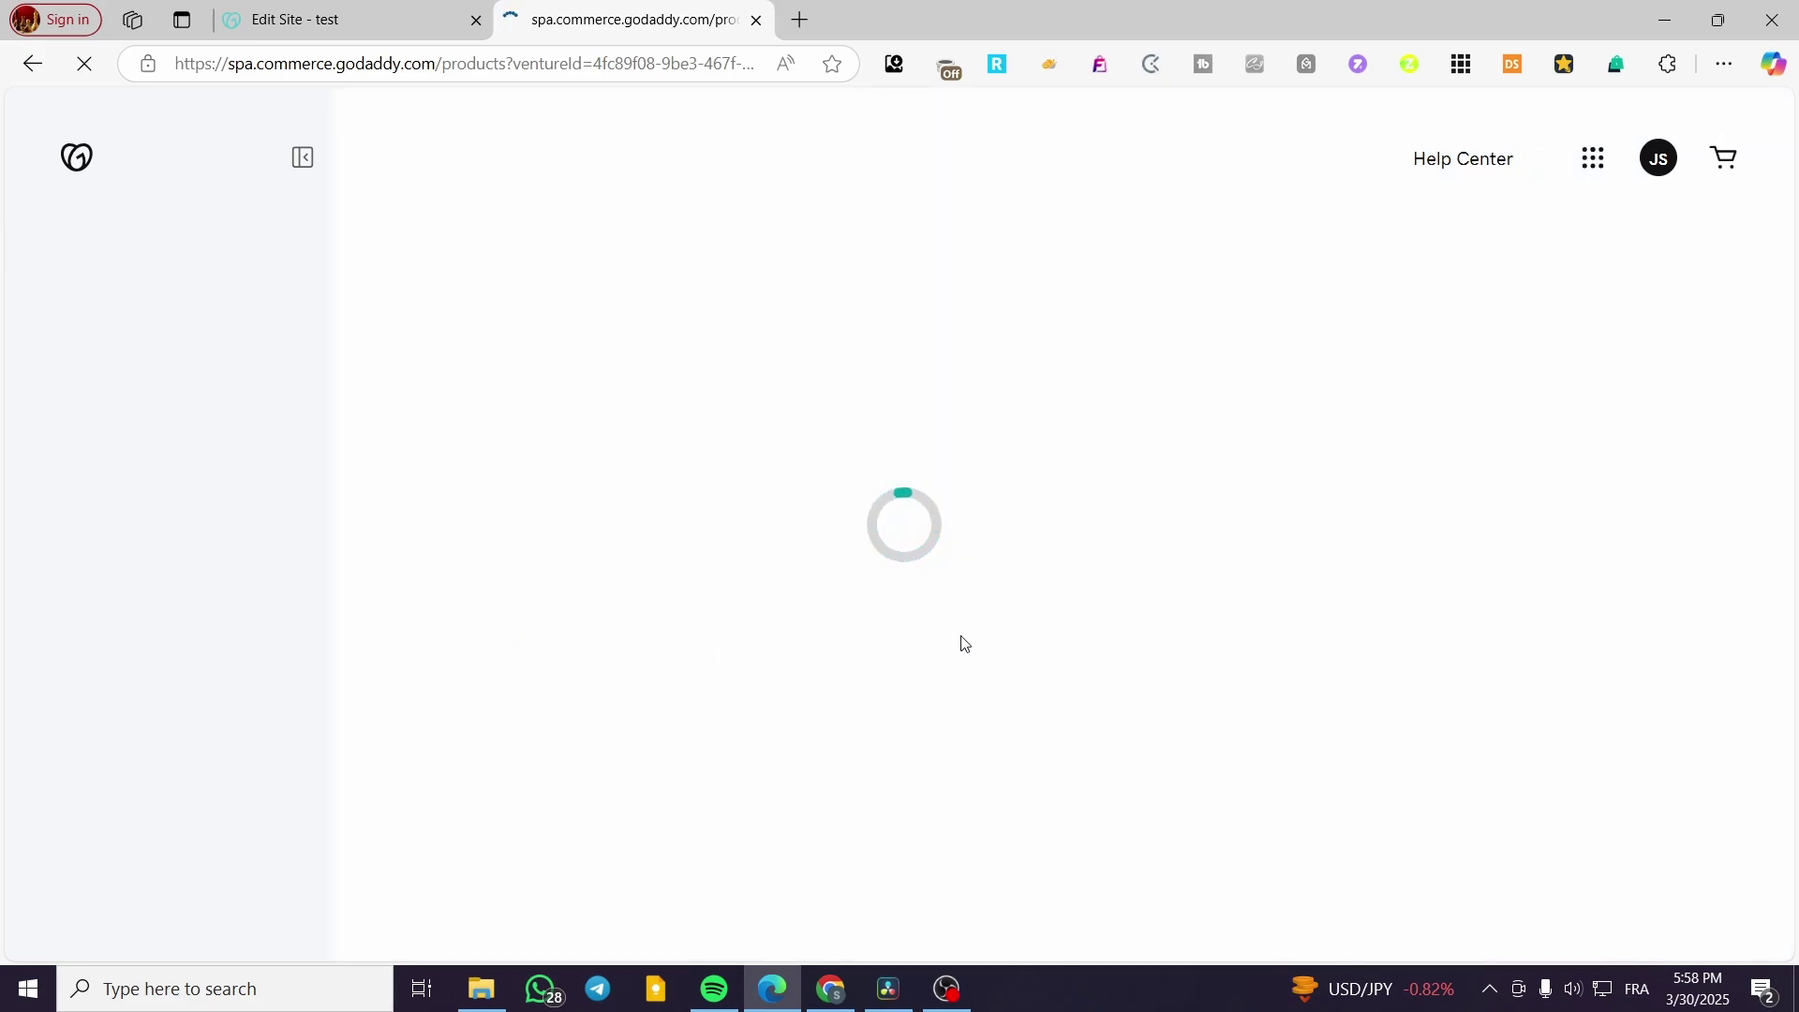
Return to the site editor, start adding a product to the Online Store section, and review its category, tax, visibility and description fields
{"action": "left_click", "coordinate": [382, 13]}
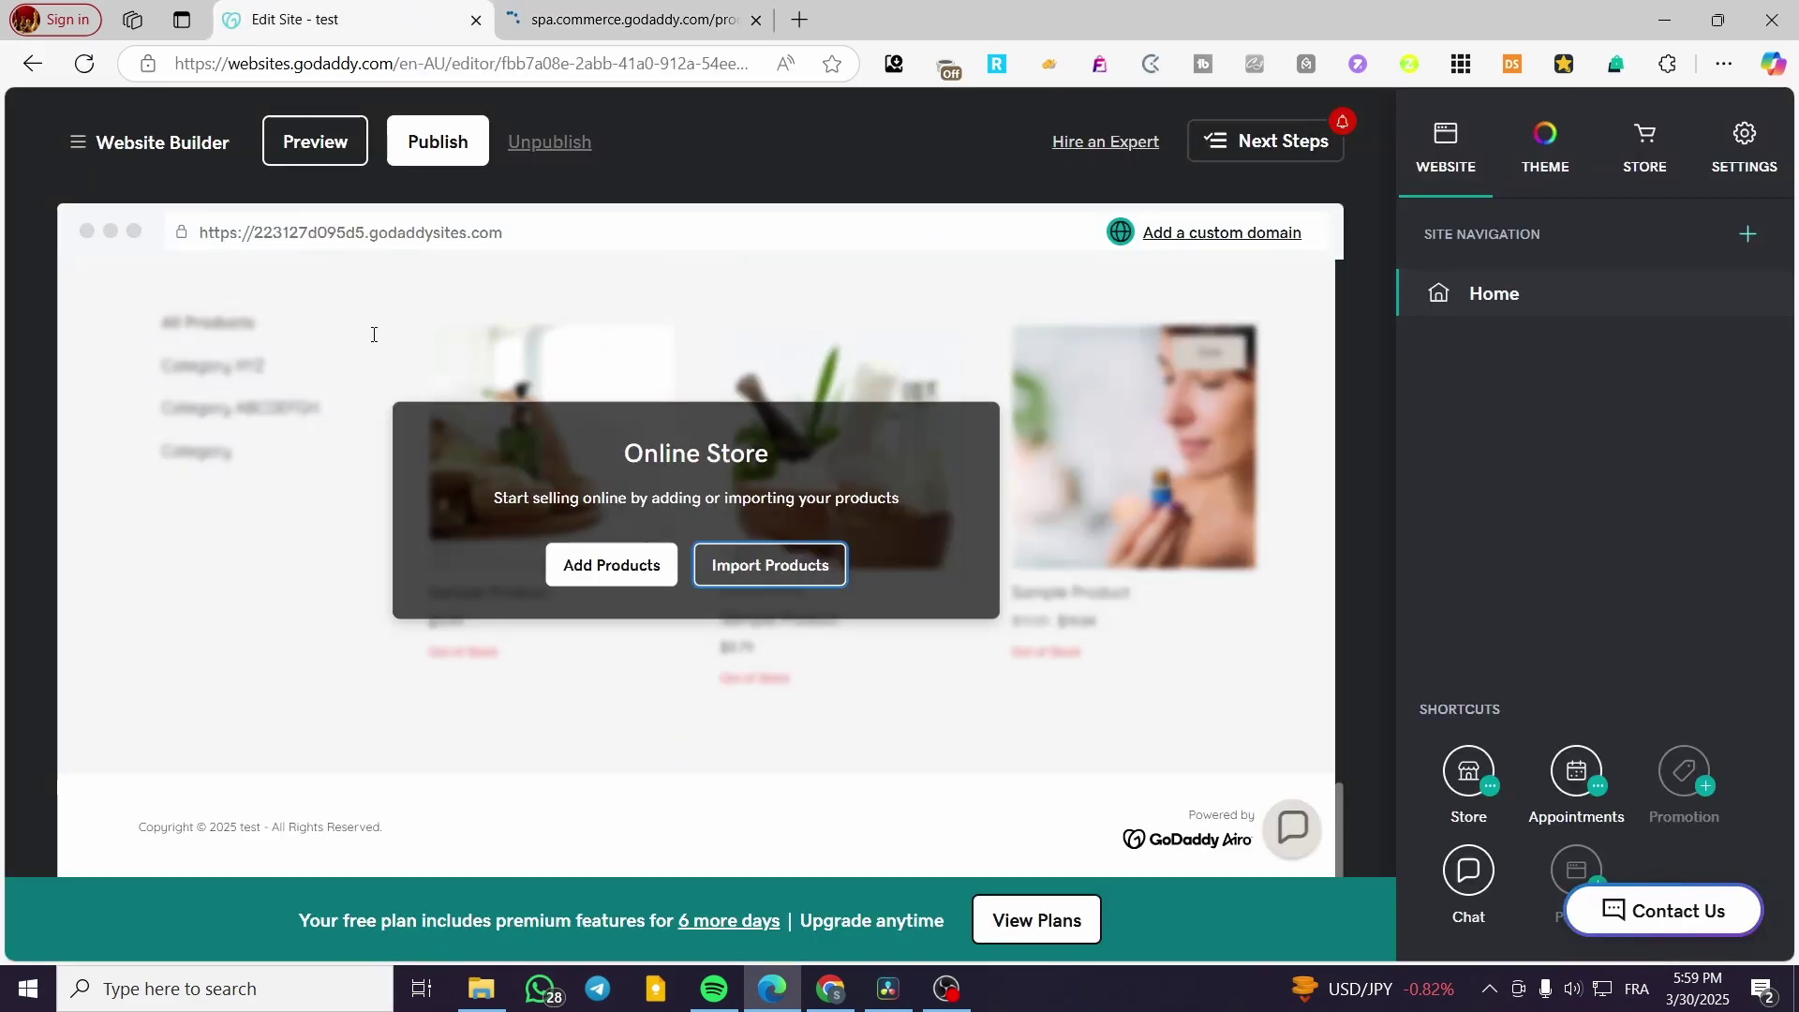
{"action": "left_click", "coordinate": [601, 568]}
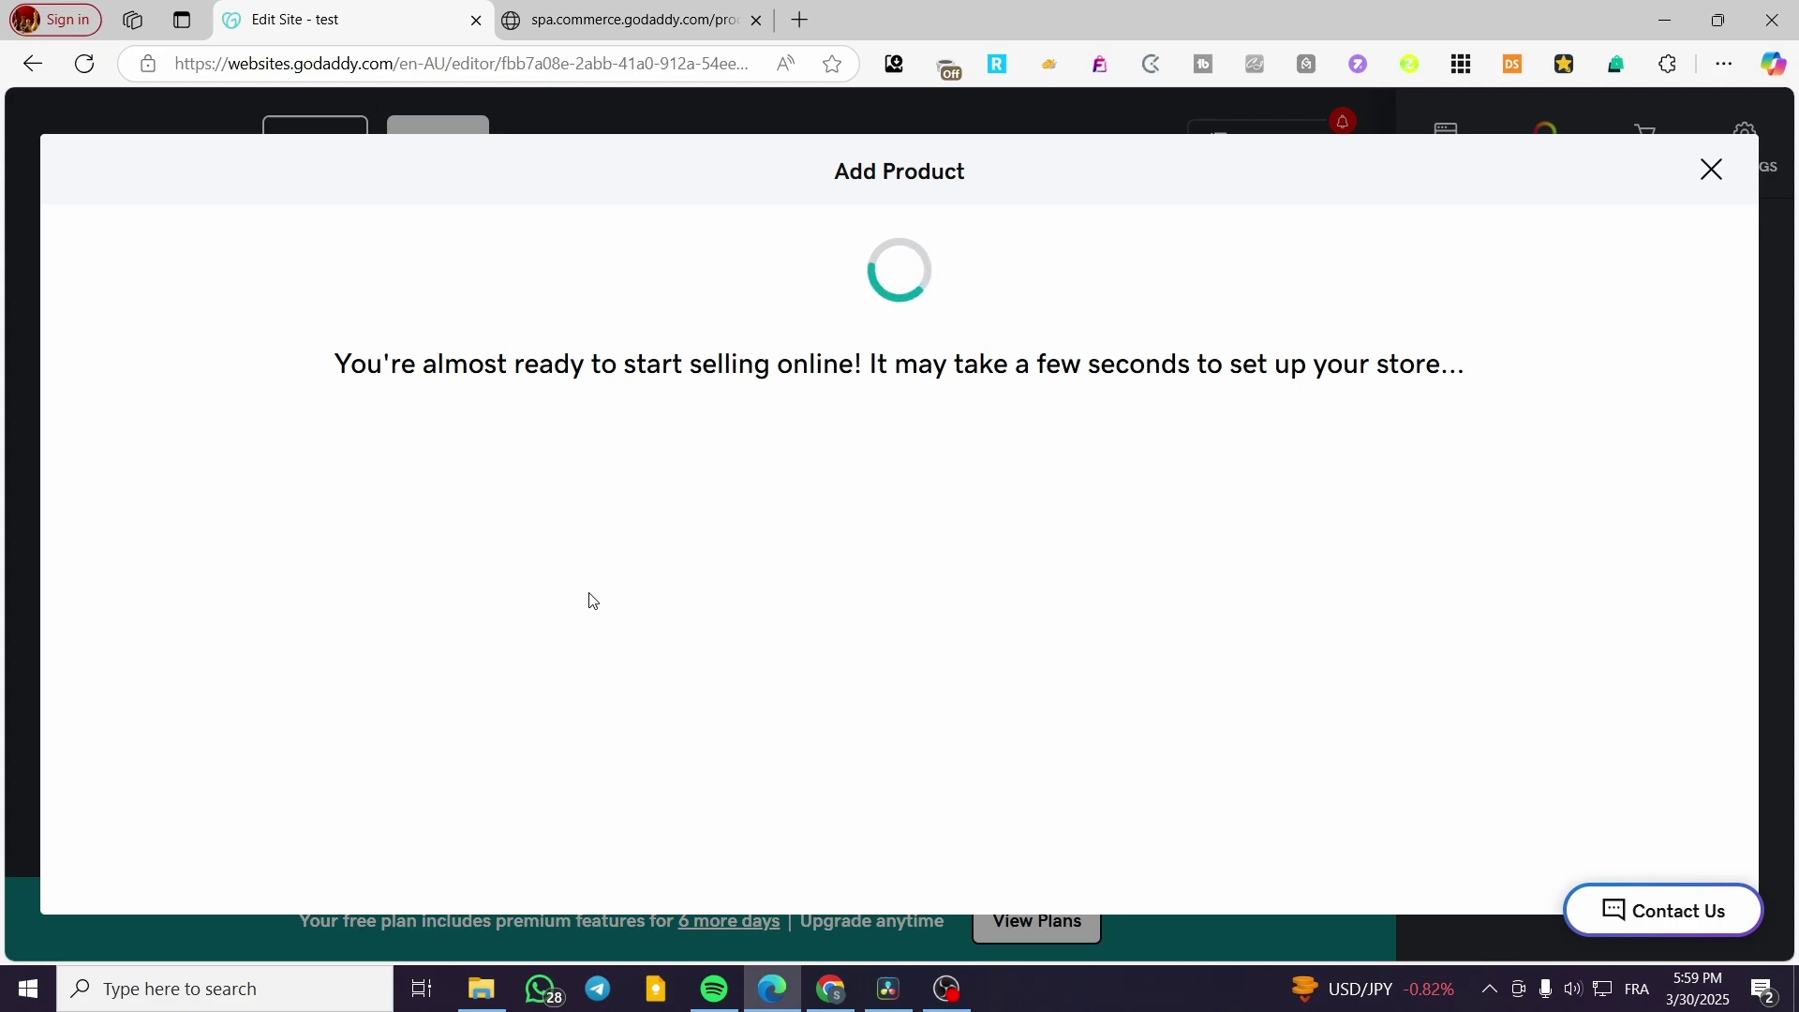
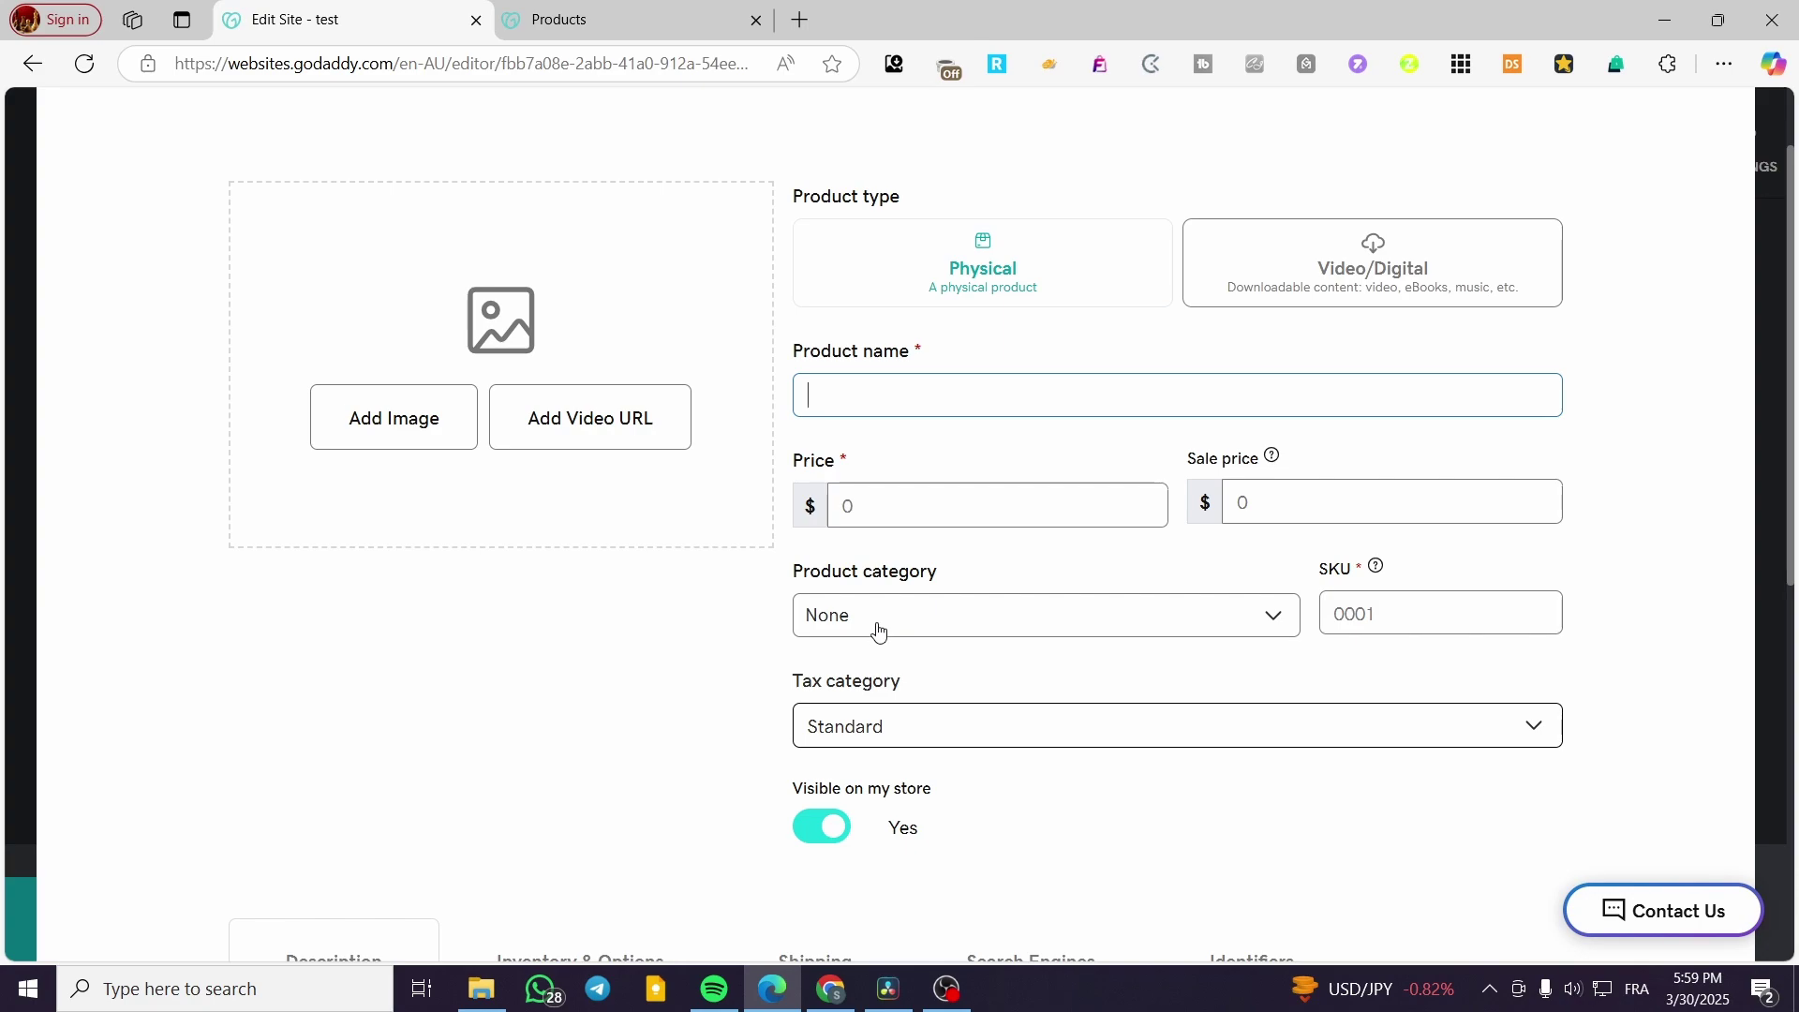
{"action": "left_click", "coordinate": [879, 633]}
{"action": "left_click", "coordinate": [1004, 631]}
{"action": "left_click", "coordinate": [967, 736]}
{"action": "left_click", "coordinate": [967, 736]}
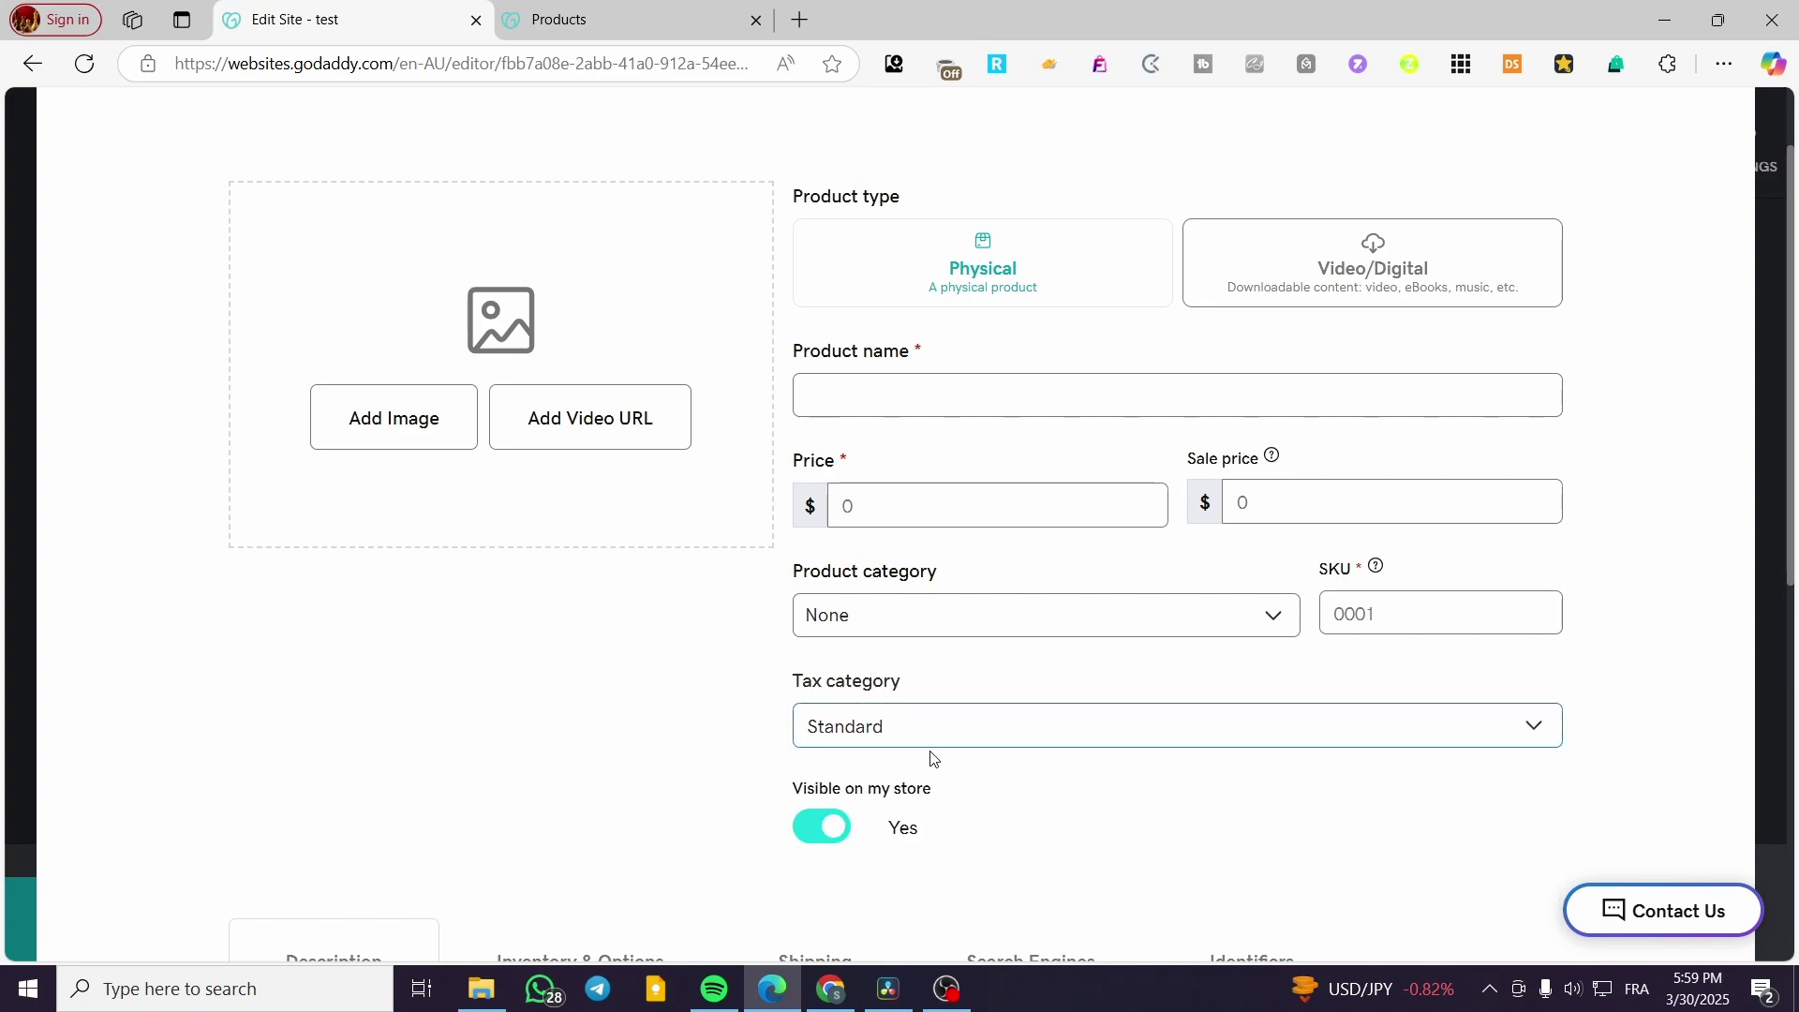
{"action": "scroll", "coordinate": [868, 831], "scroll_direction": "down", "scroll_amount": 2}
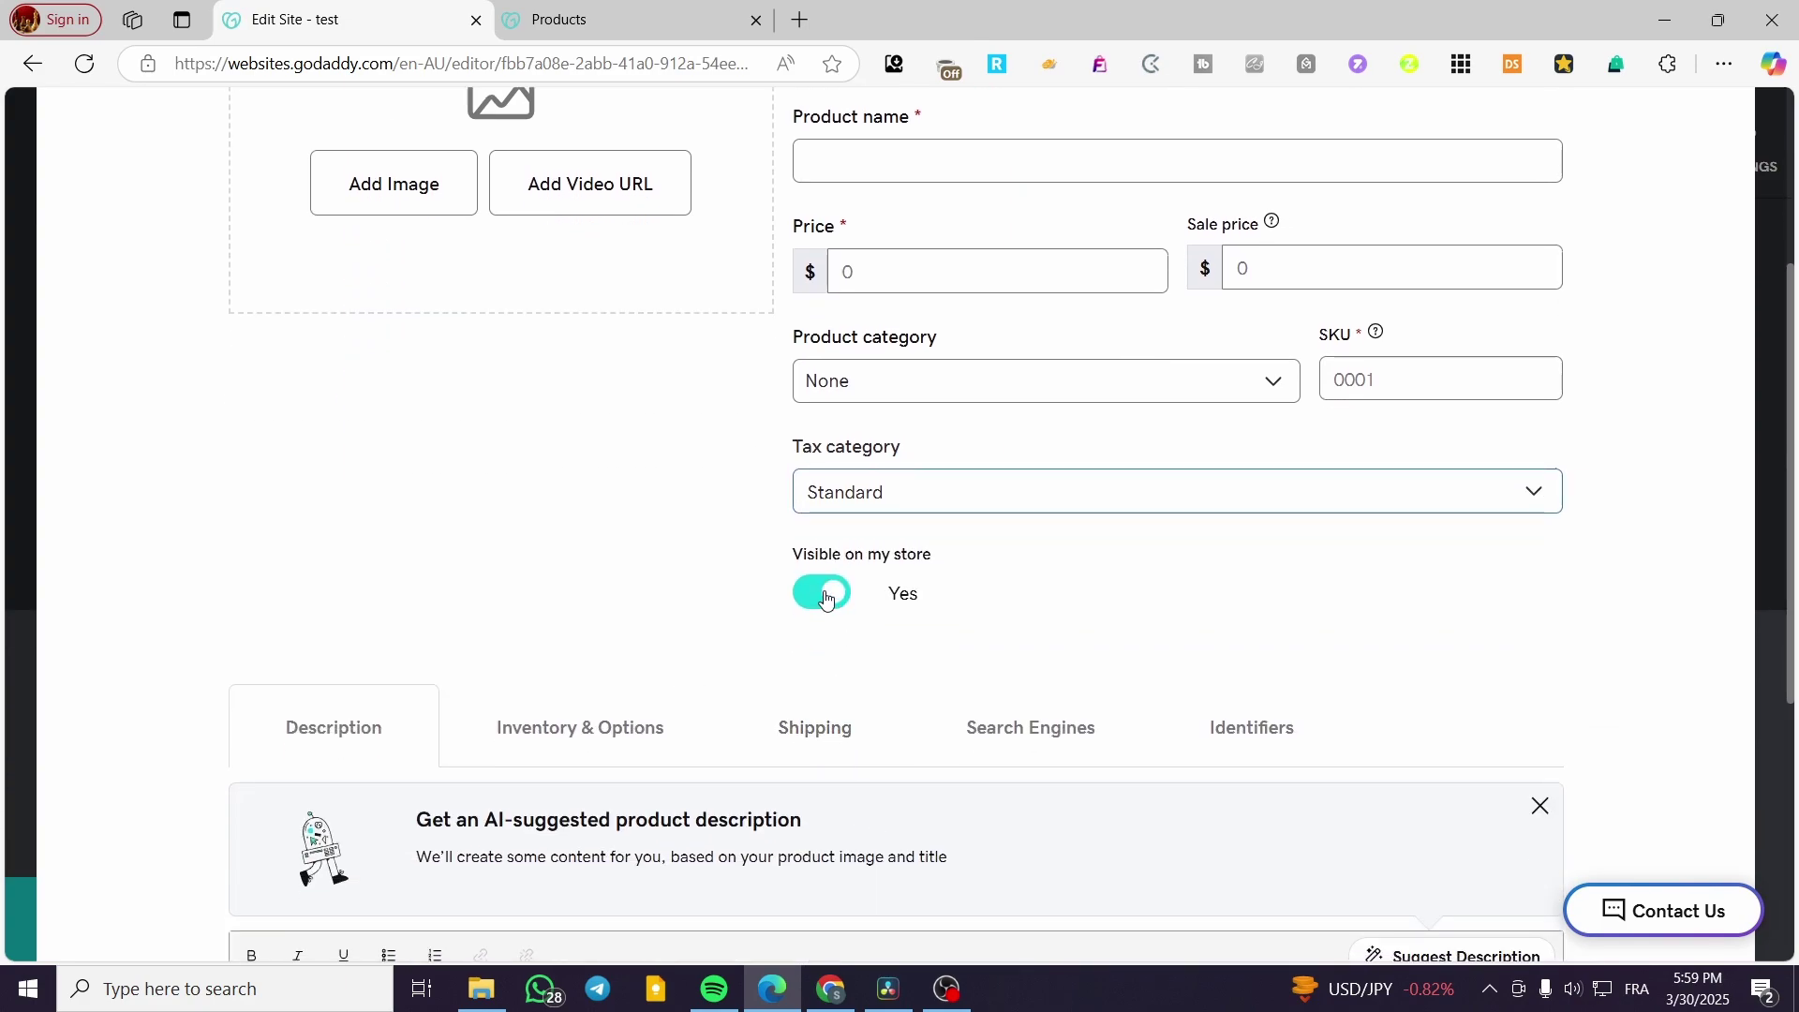
{"action": "scroll", "coordinate": [864, 559], "scroll_direction": "down", "scroll_amount": 3}
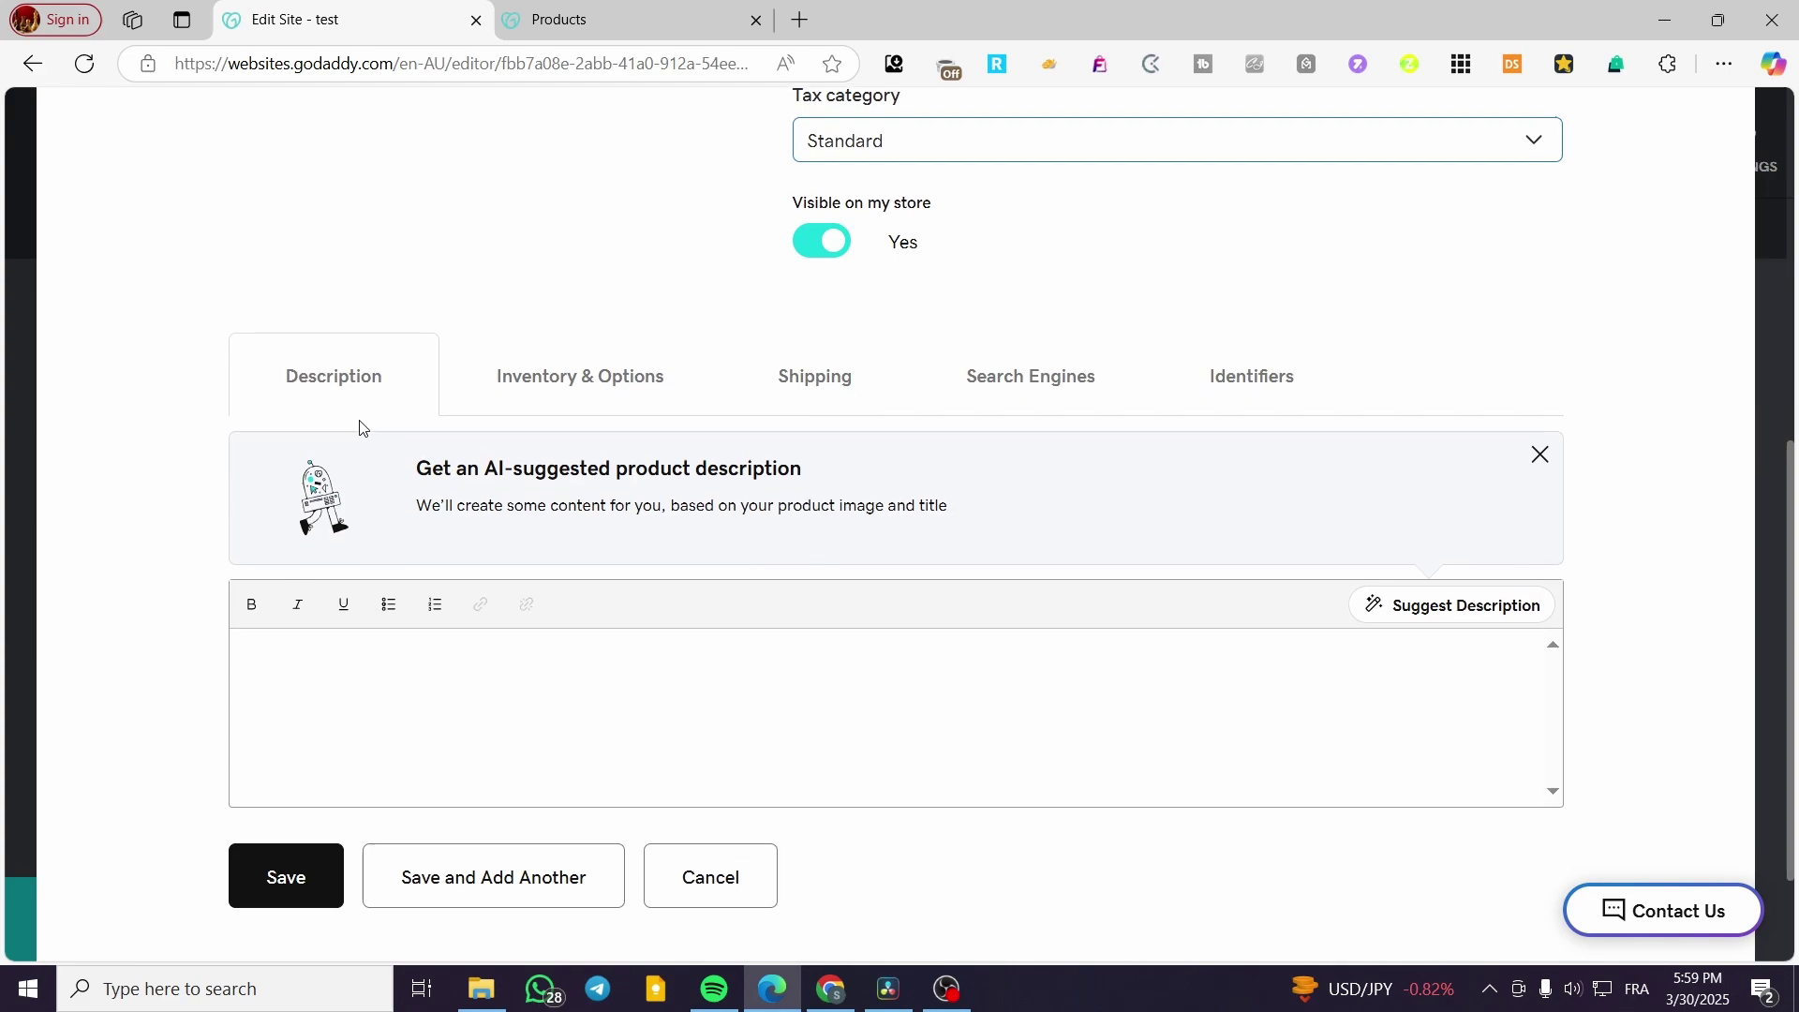
{"action": "scroll", "coordinate": [474, 655], "scroll_direction": "up", "scroll_amount": 1}
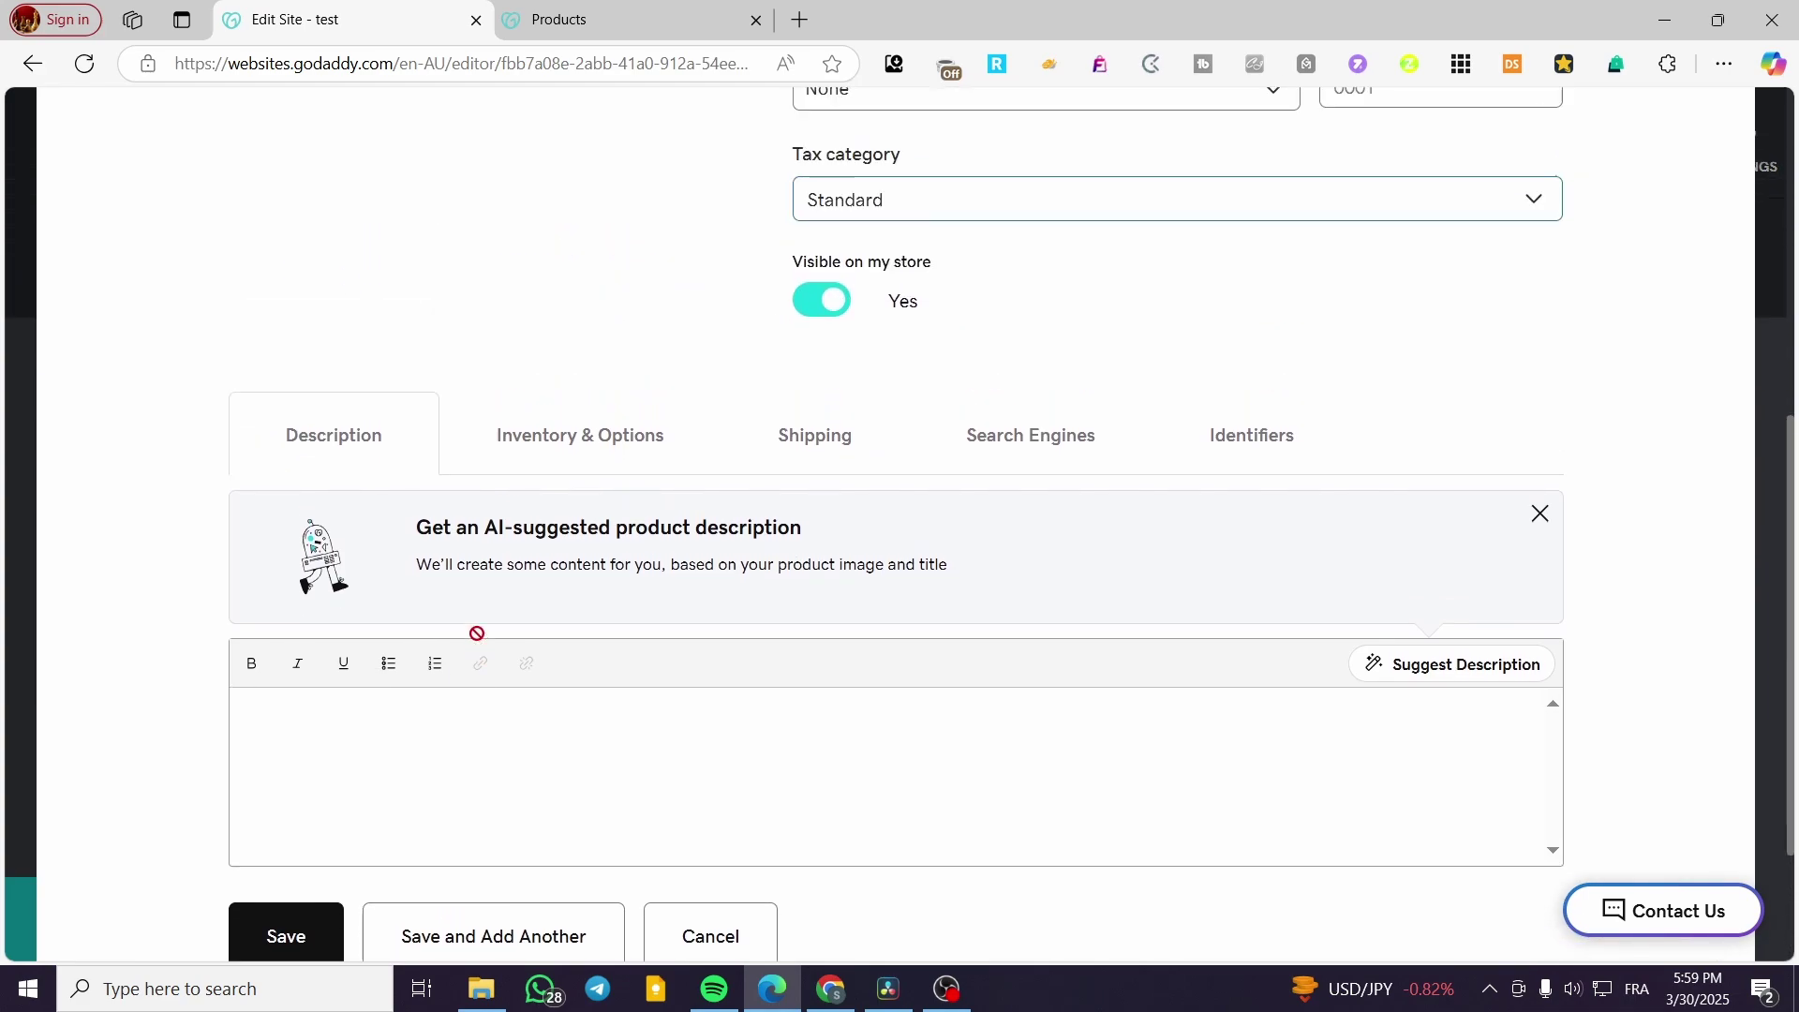
Turn on inventory tracking for the new product and set its quantity to 1000
{"action": "left_click", "coordinate": [572, 459]}
{"action": "scroll", "coordinate": [652, 481], "scroll_direction": "down", "scroll_amount": 3}
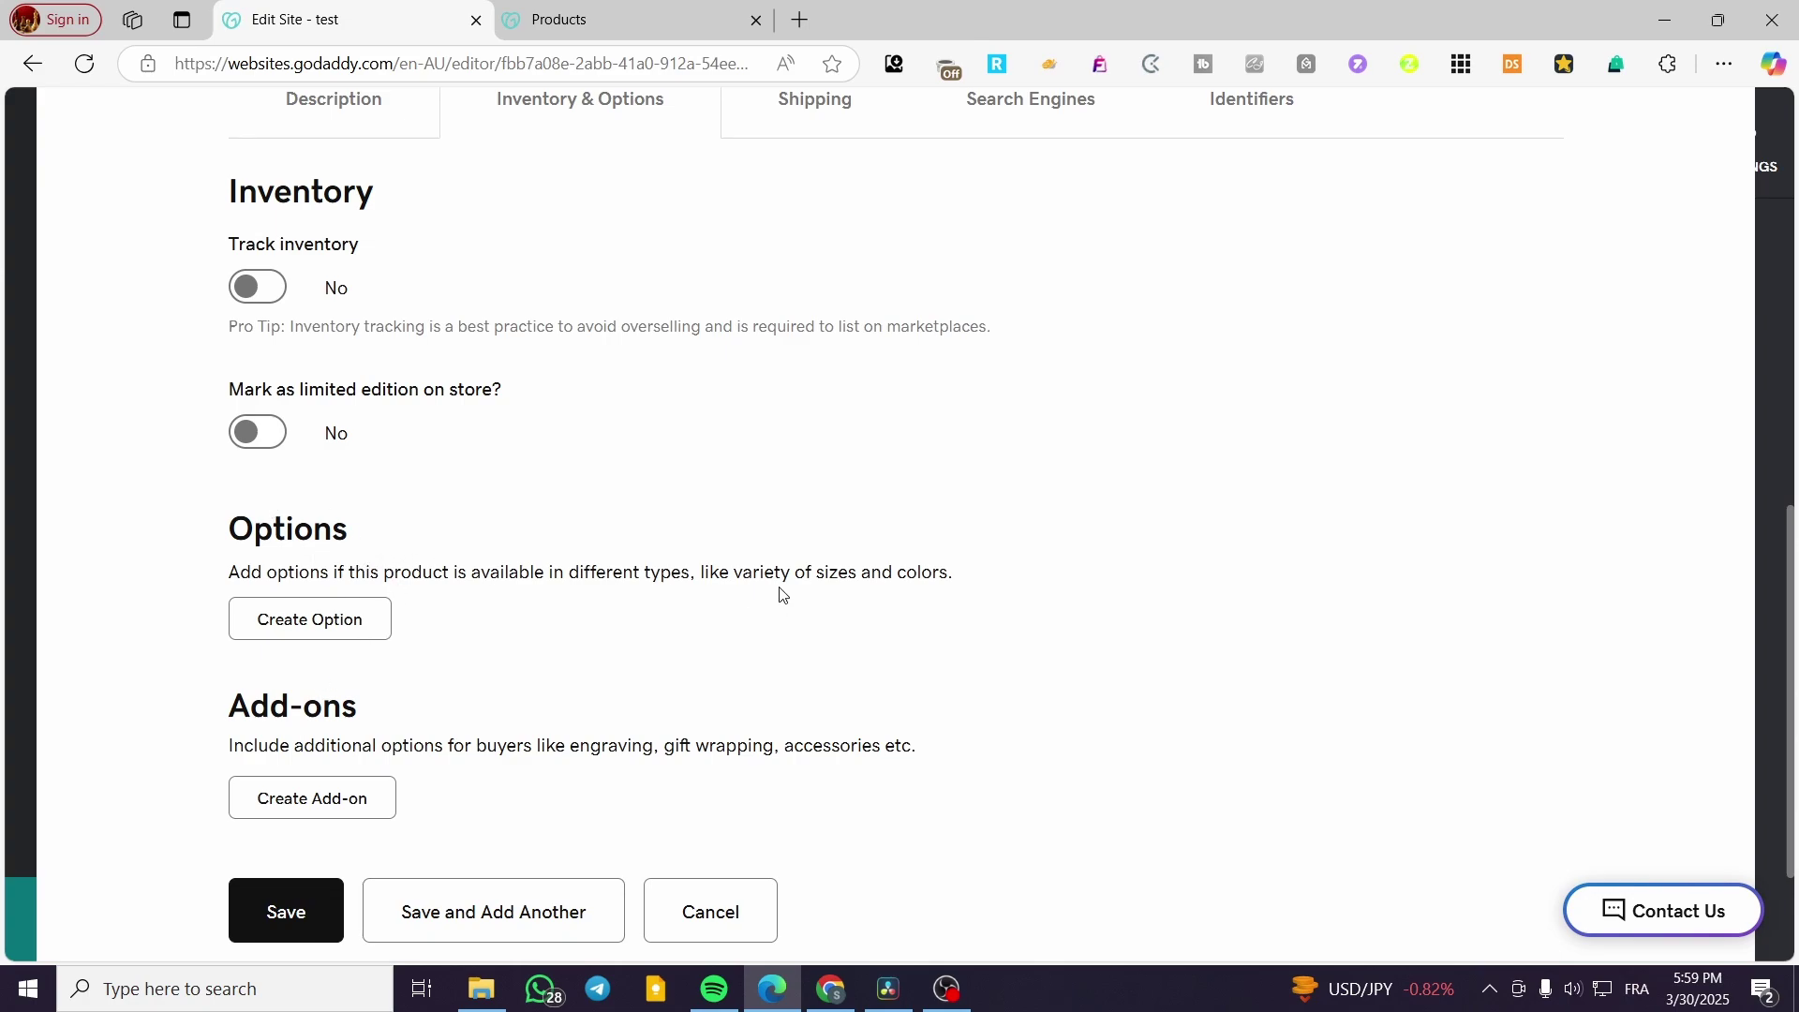
{"action": "scroll", "coordinate": [360, 540], "scroll_direction": "up", "scroll_amount": 1}
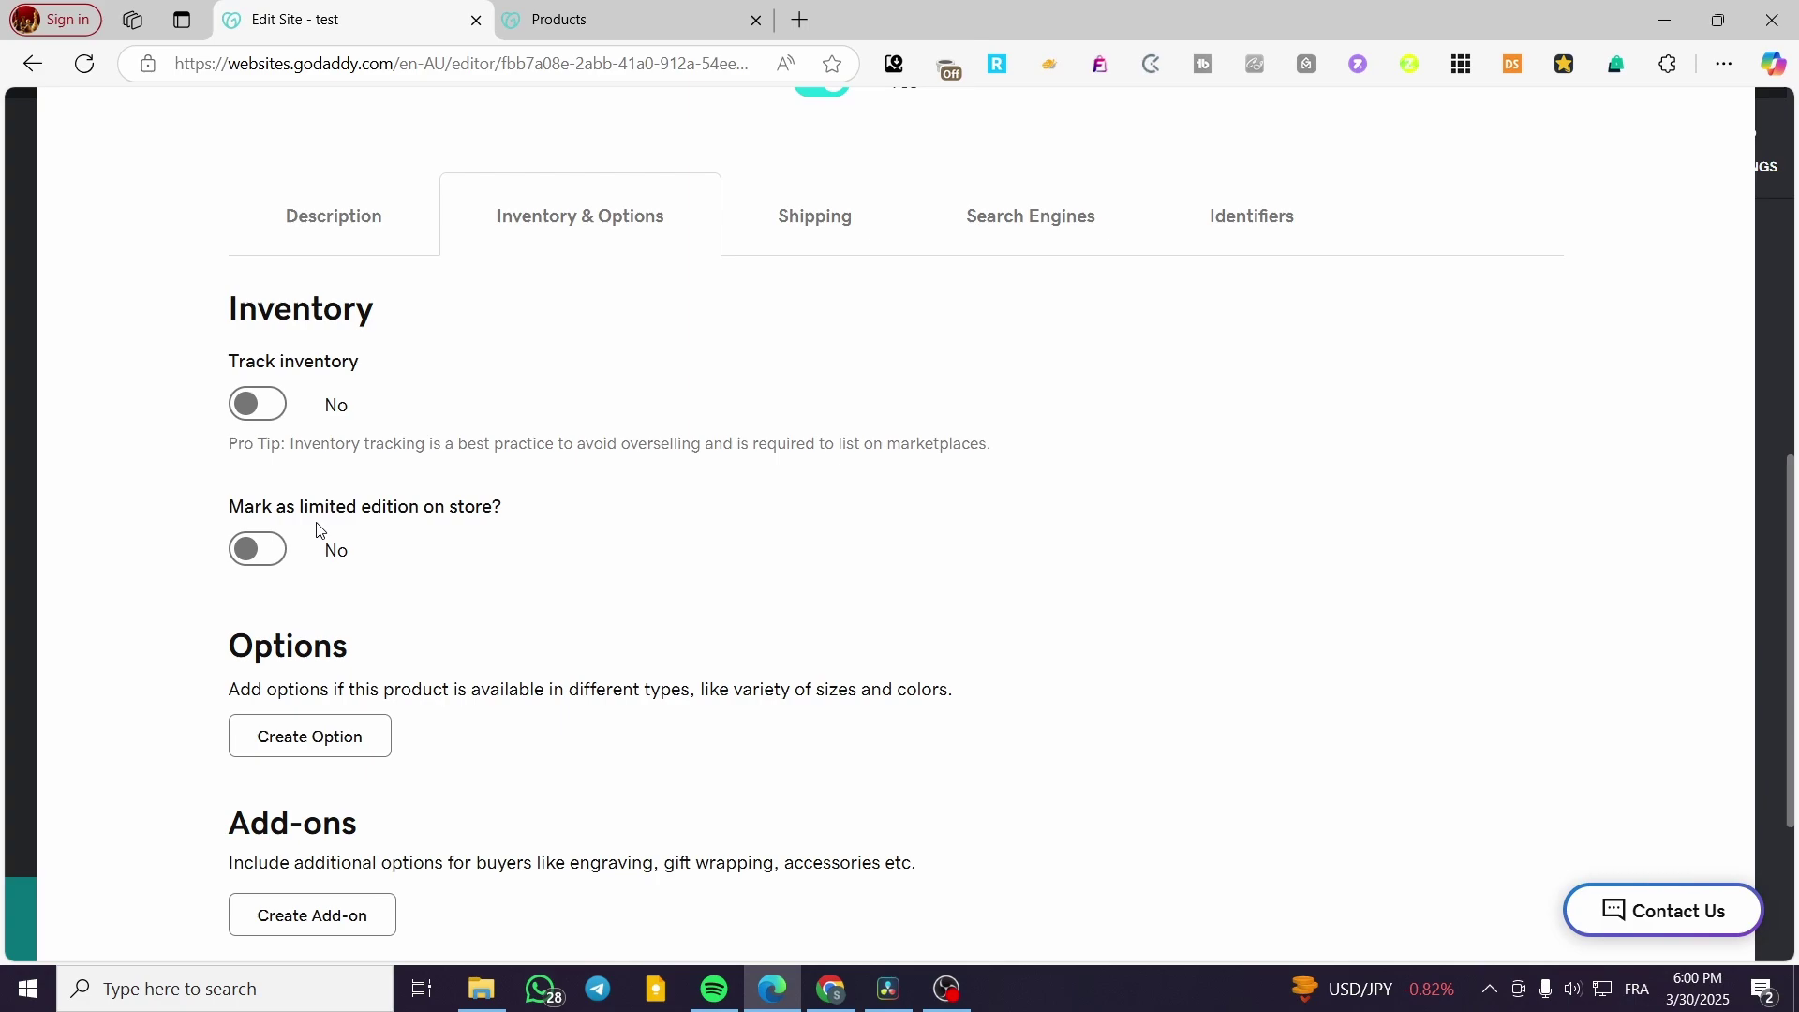
{"action": "left_click", "coordinate": [272, 417]}
{"action": "left_click", "coordinate": [251, 499]}
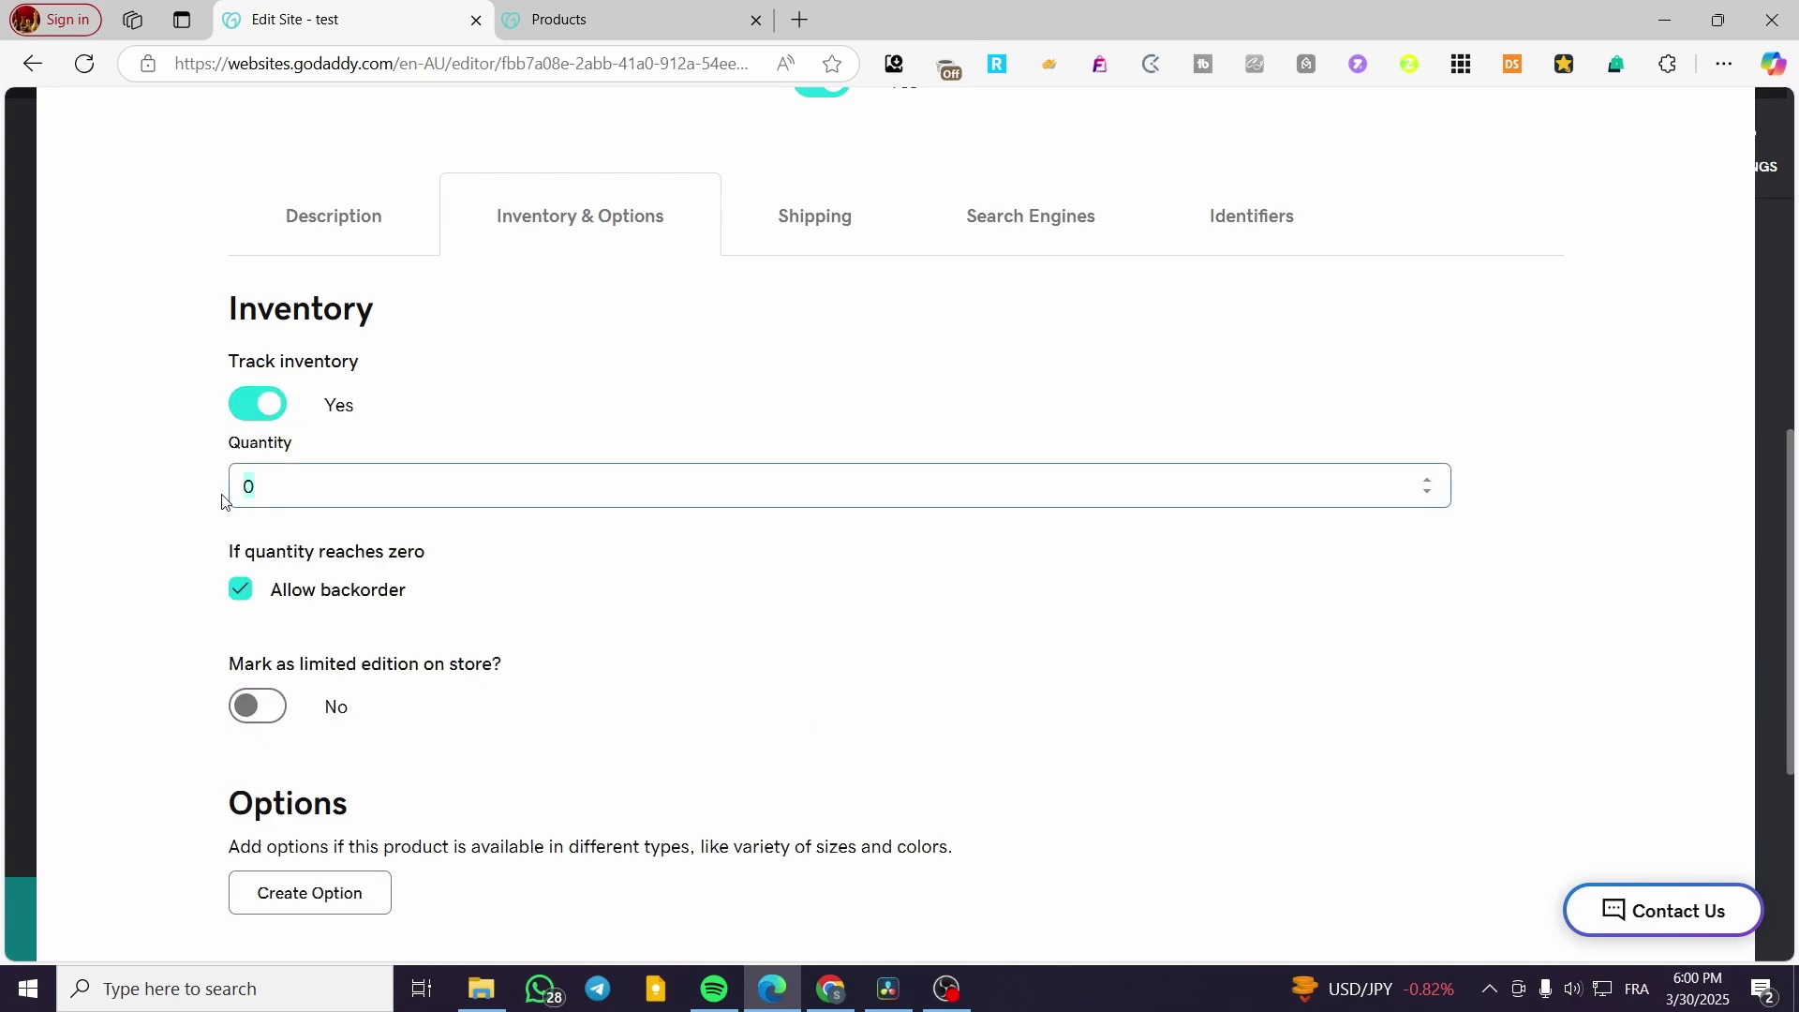
{"action": "type", "text": "1000"}
{"action": "left_click", "coordinate": [495, 540]}
Examine the new product's shipping, search engine and identifier settings
{"action": "left_click", "coordinate": [837, 234]}
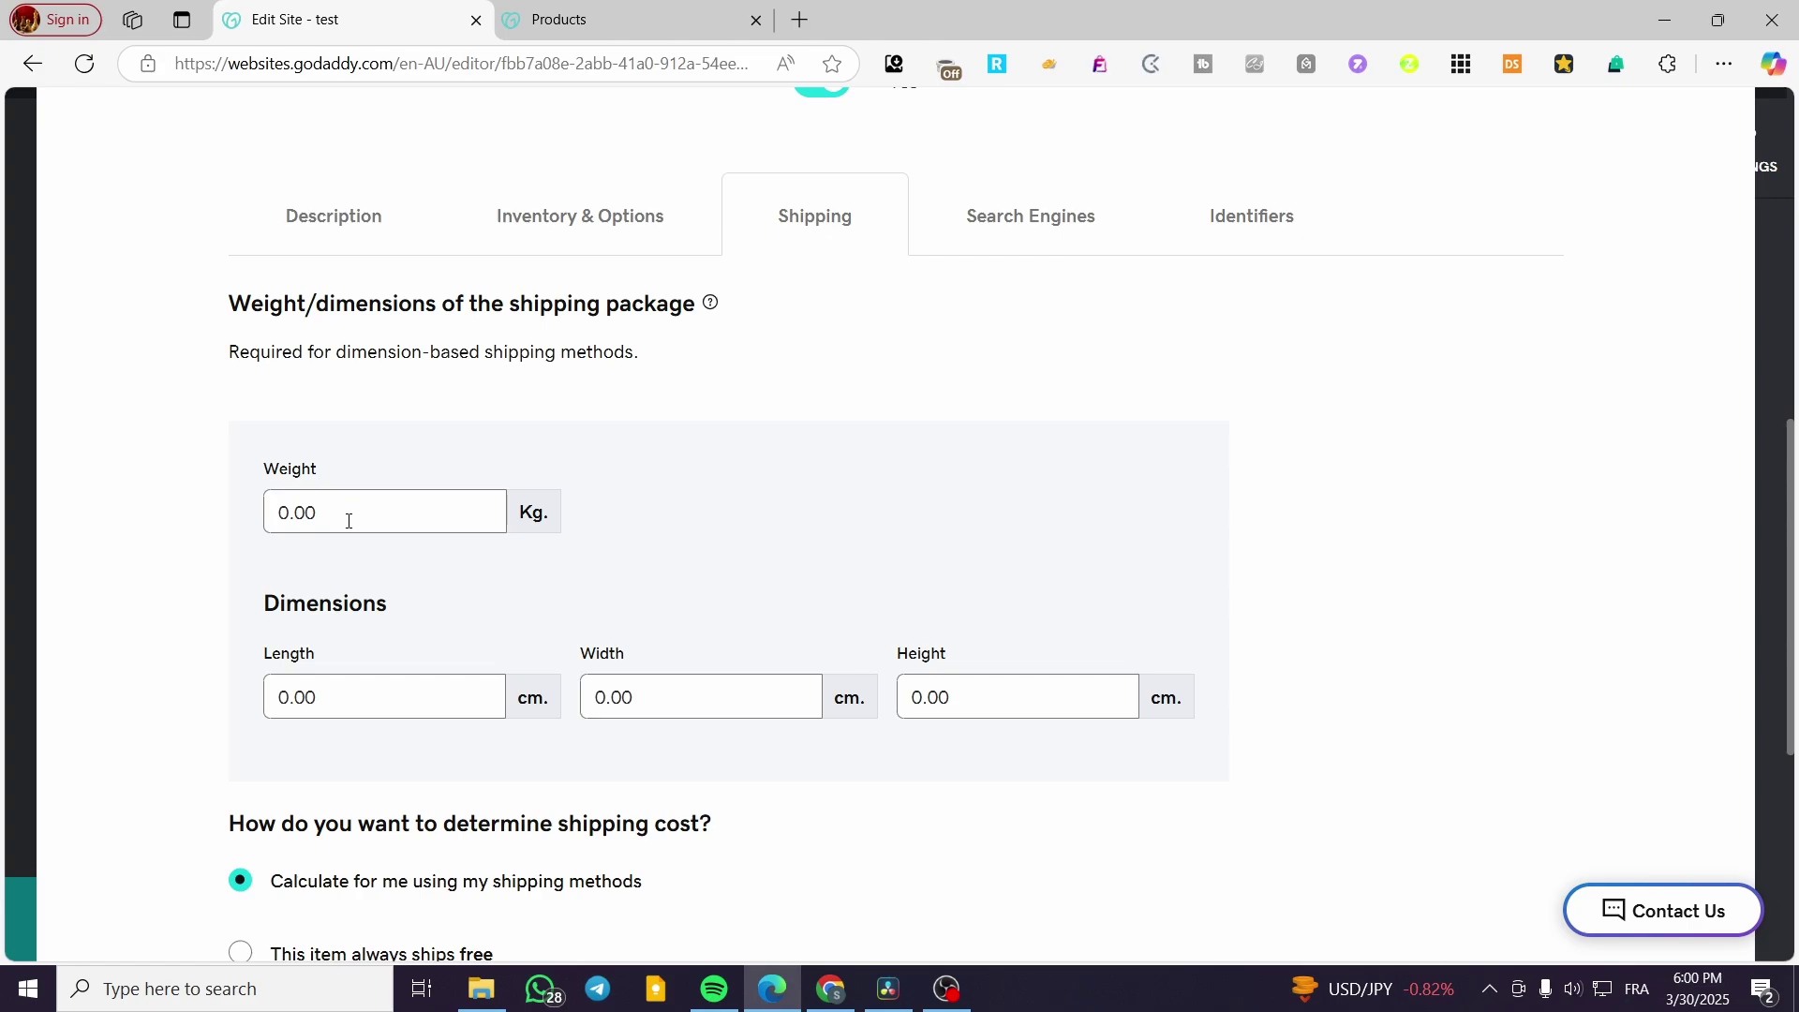
{"action": "scroll", "coordinate": [404, 571], "scroll_direction": "down", "scroll_amount": 5}
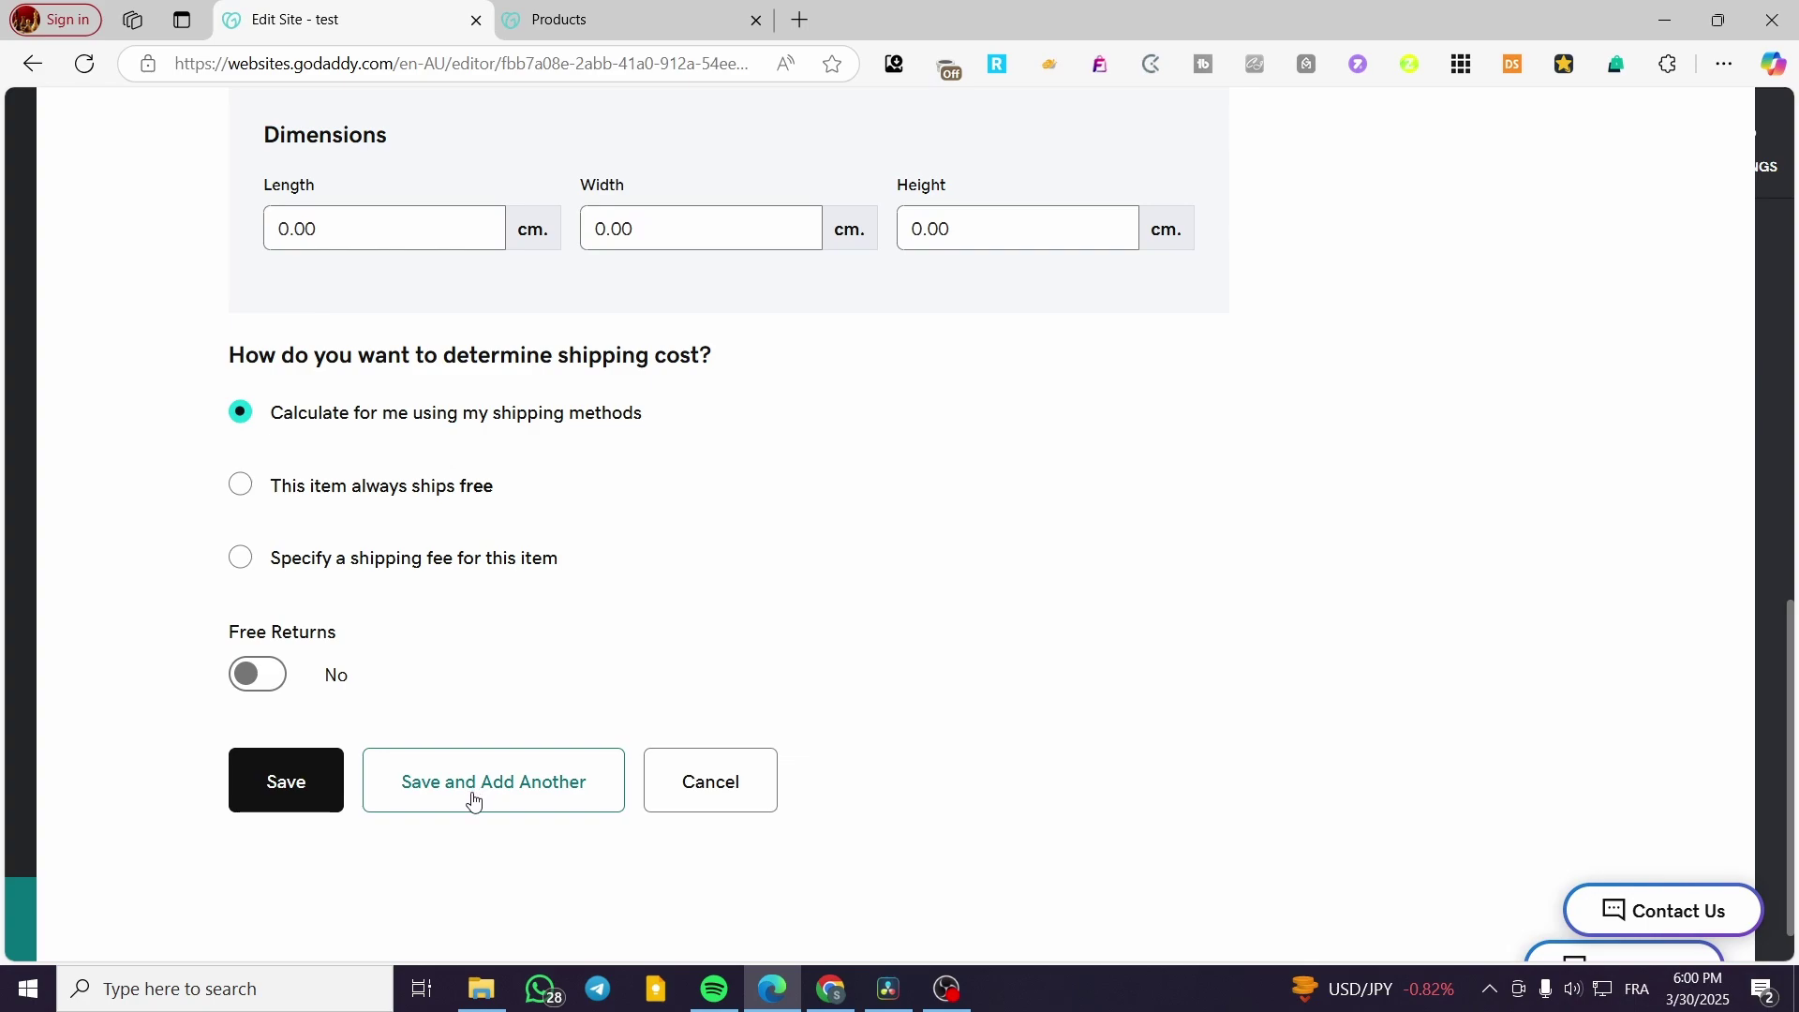
{"action": "scroll", "coordinate": [473, 801], "scroll_direction": "up", "scroll_amount": 9}
{"action": "left_click", "coordinate": [983, 685]}
{"action": "scroll", "coordinate": [965, 656], "scroll_direction": "down", "scroll_amount": 5}
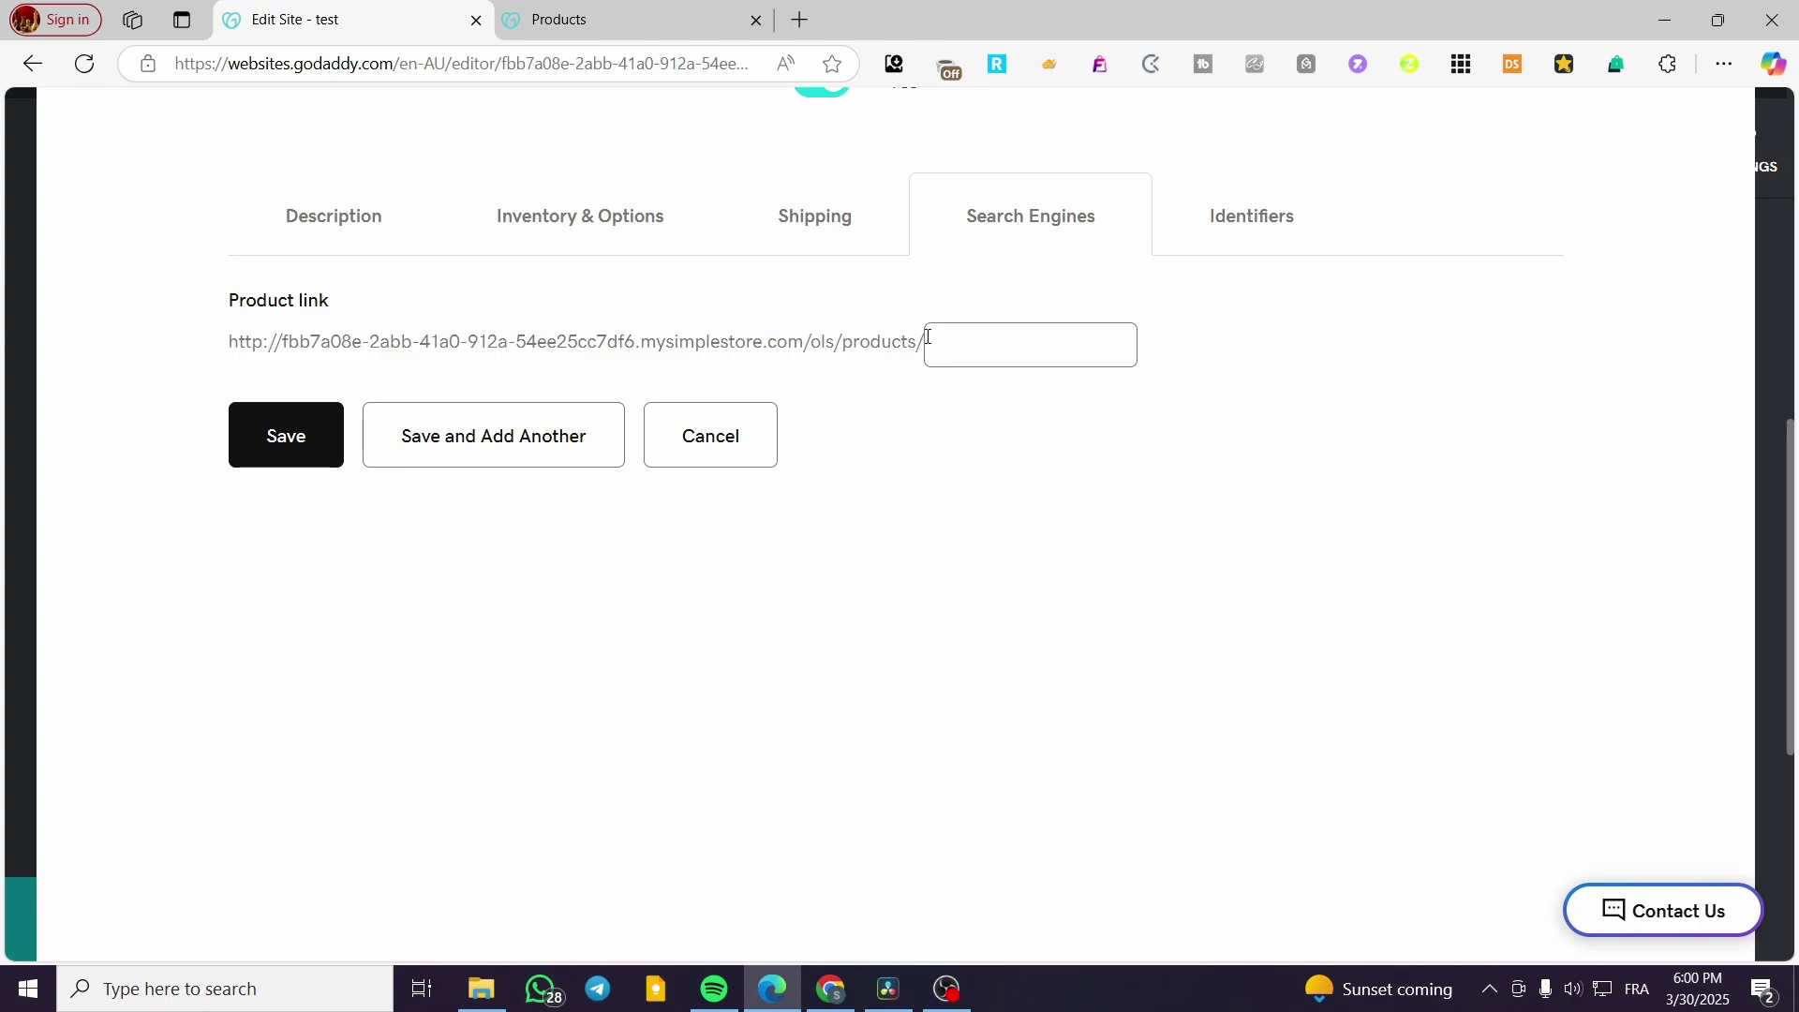
{"action": "left_click", "coordinate": [1277, 210]}
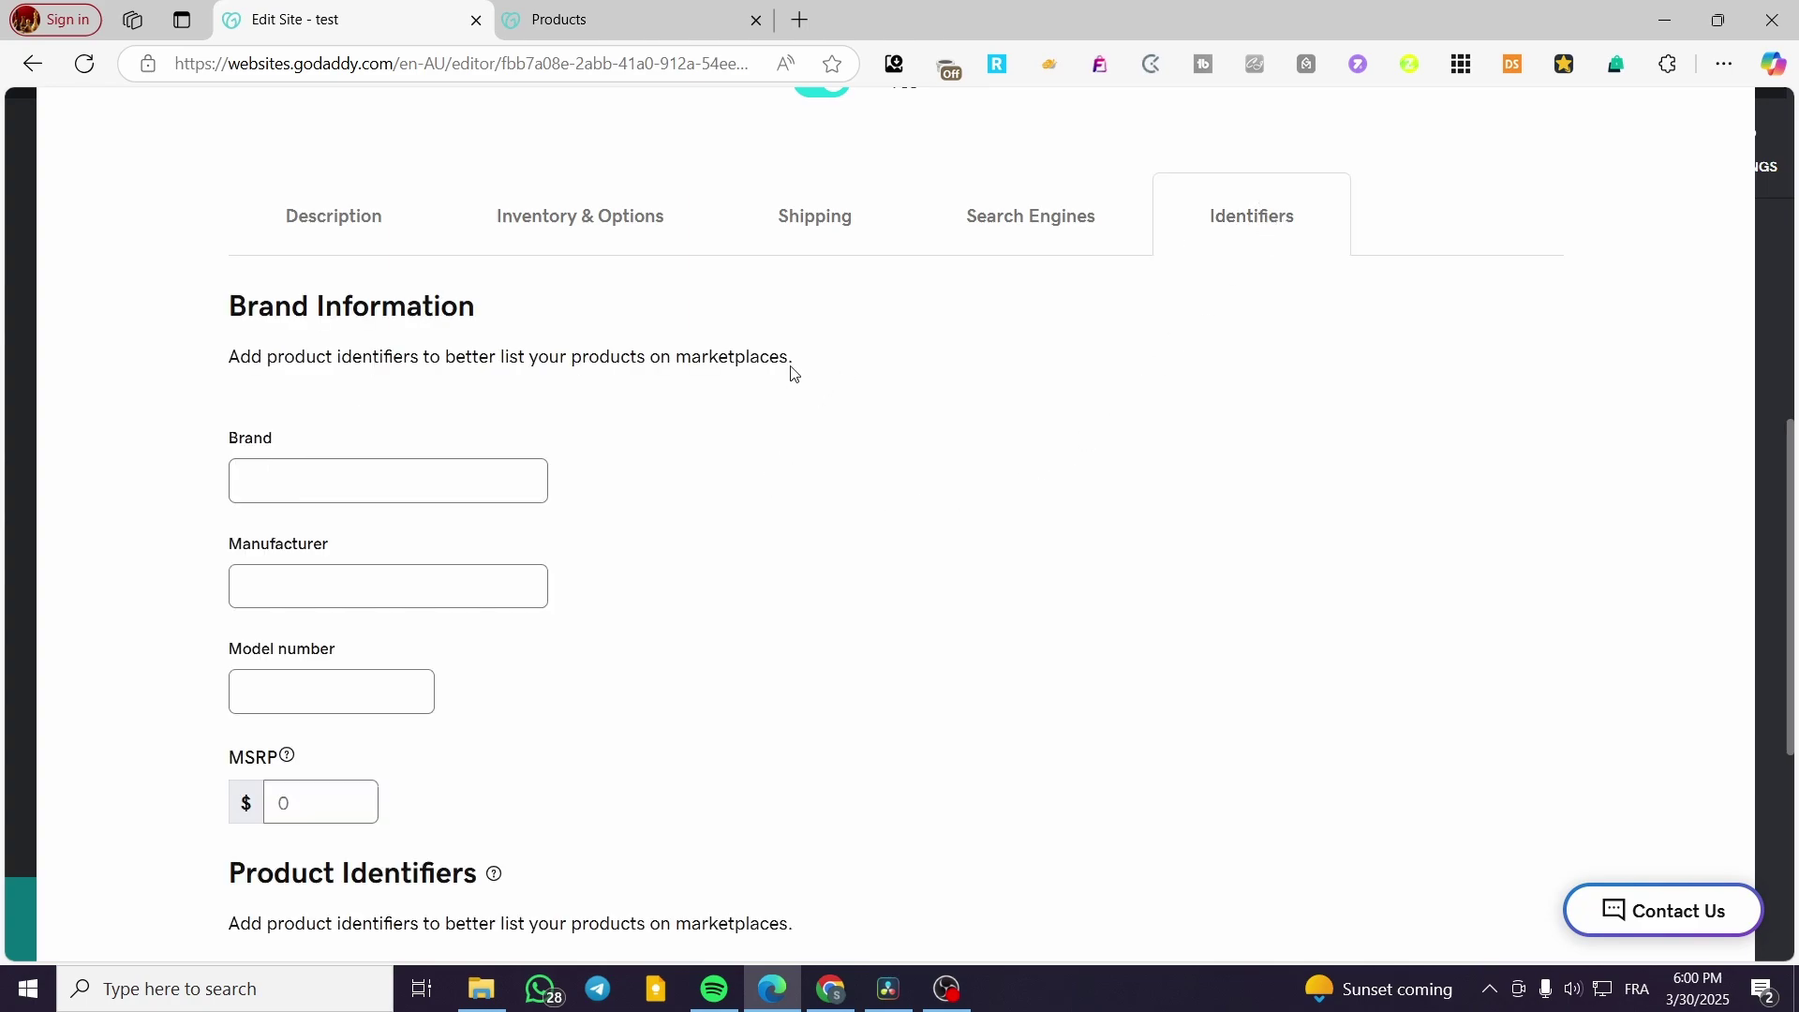
{"action": "scroll", "coordinate": [354, 431], "scroll_direction": "down", "scroll_amount": 2}
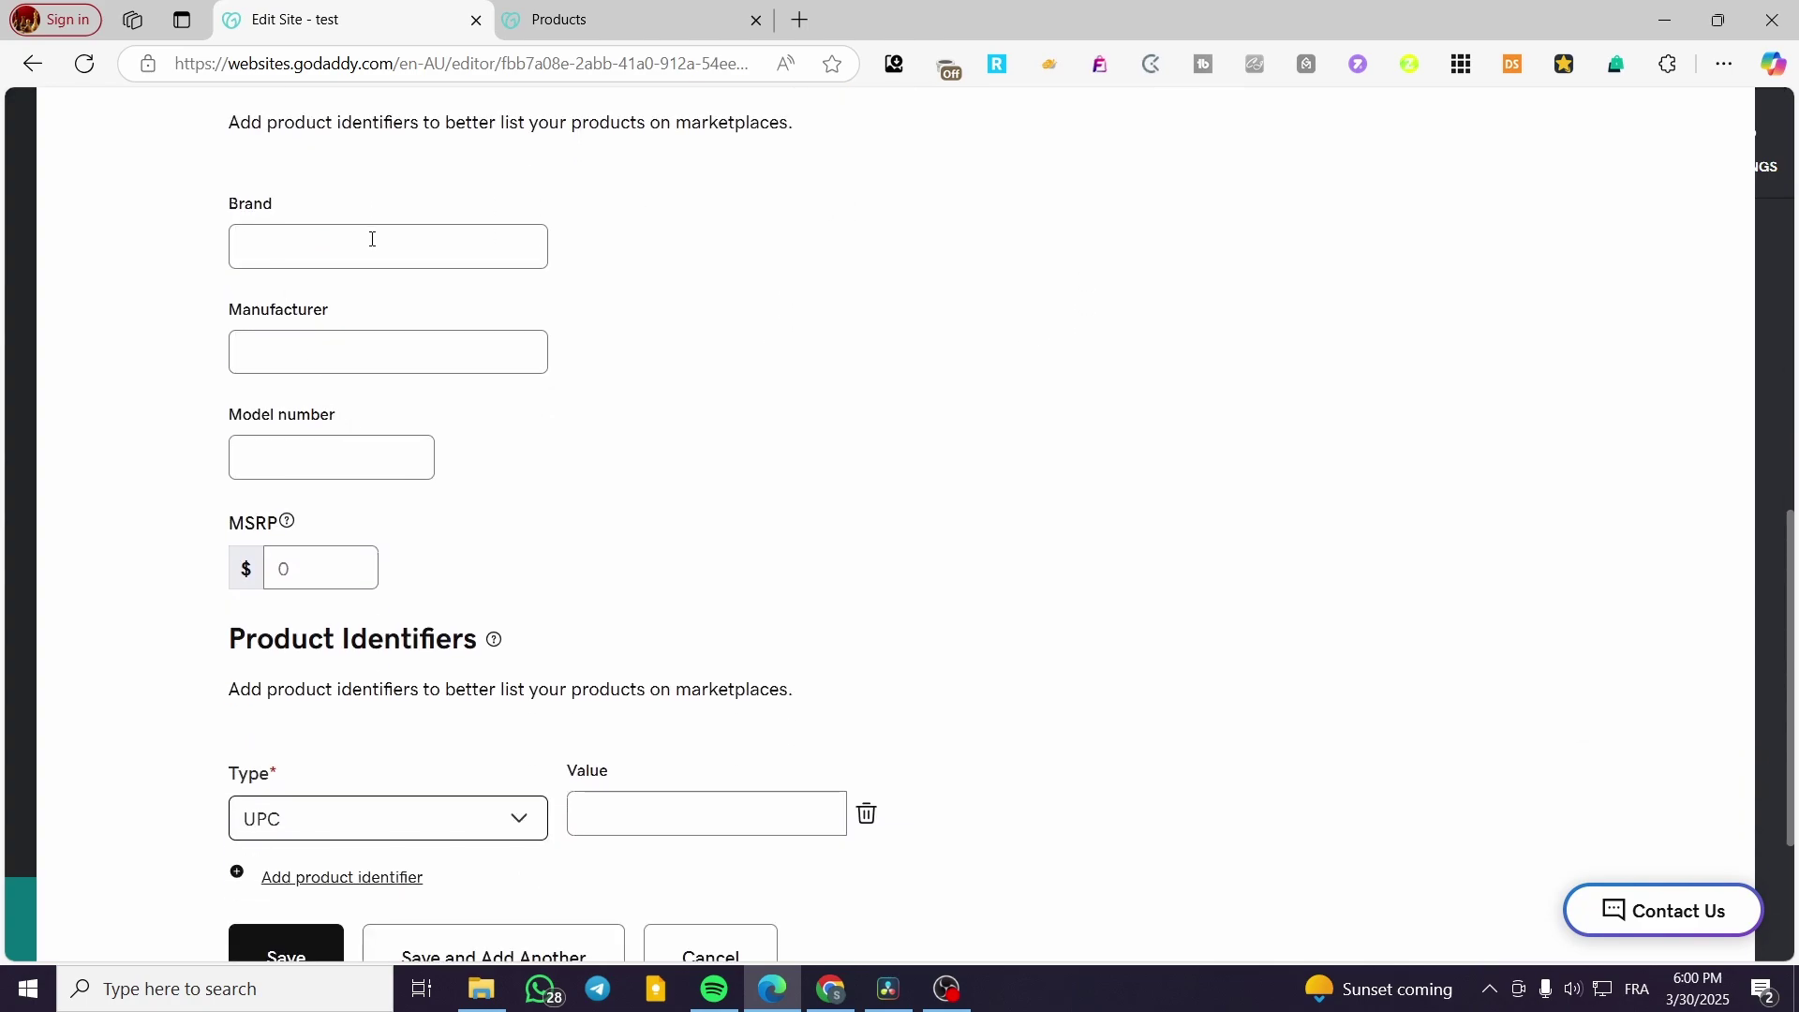
{"action": "scroll", "coordinate": [315, 470], "scroll_direction": "down", "scroll_amount": 2}
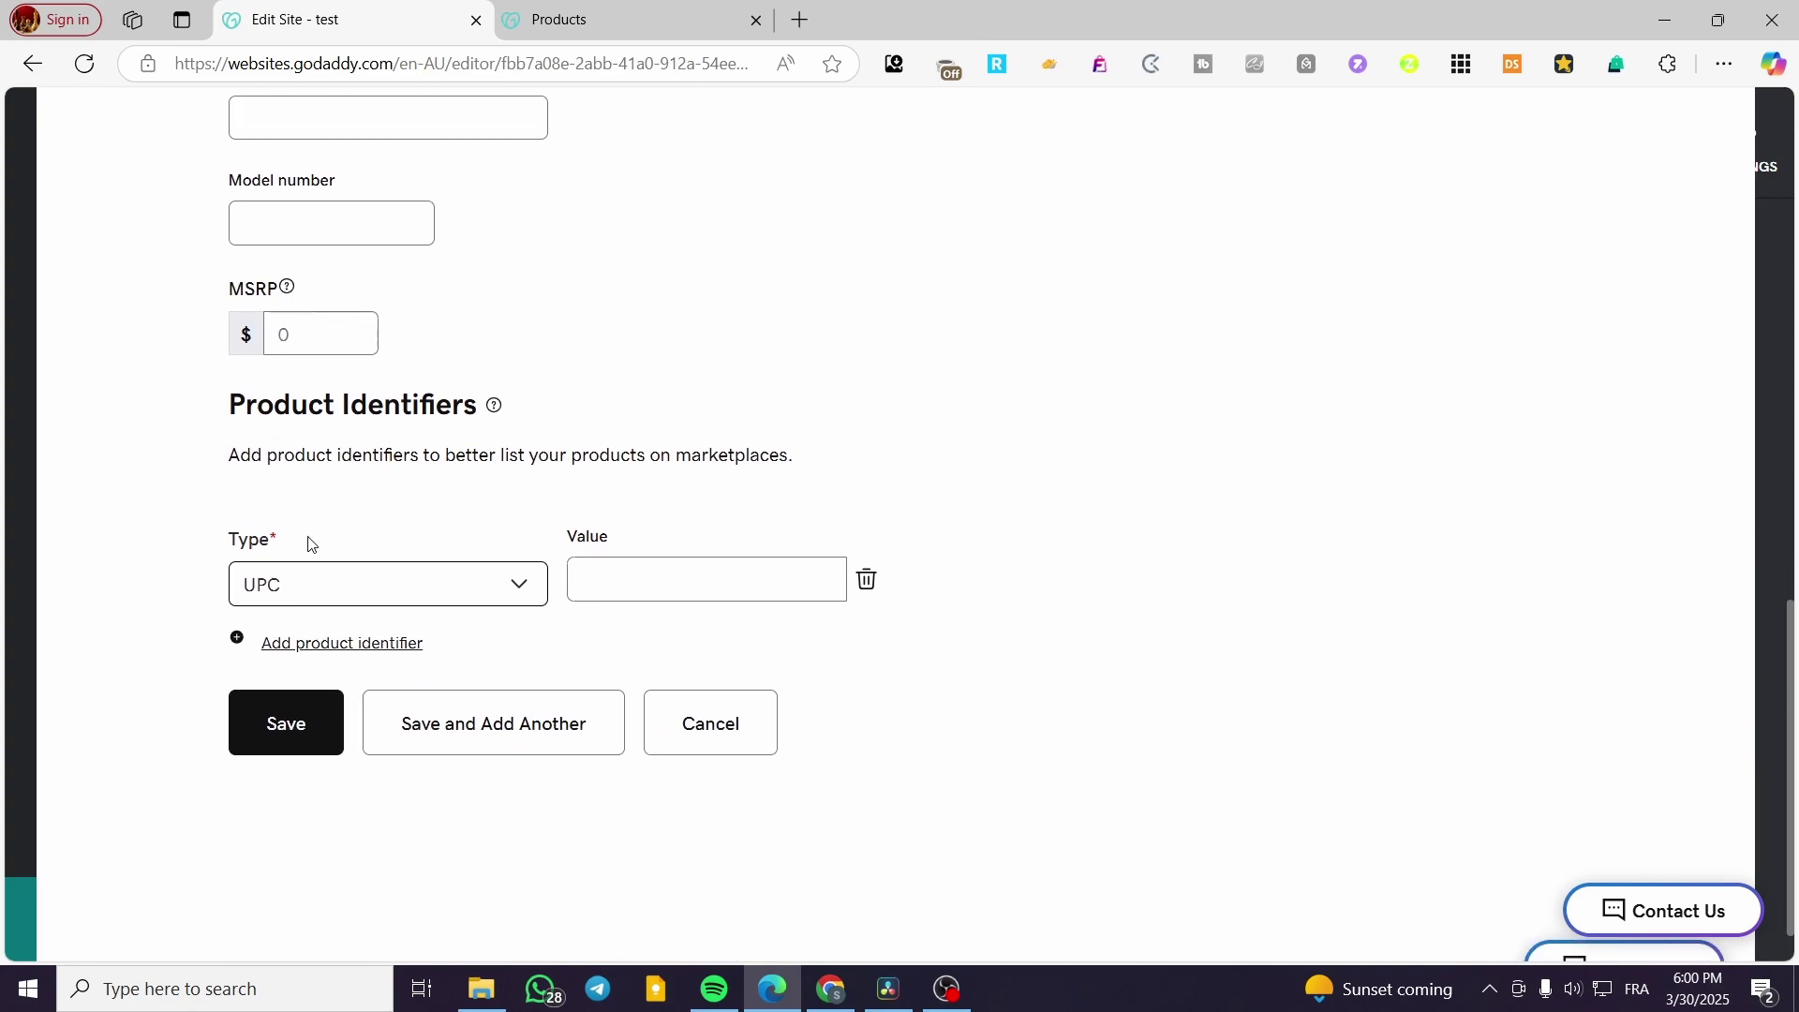
View the available product identifier types, and close the new product form without saving
{"action": "left_click", "coordinate": [295, 590]}
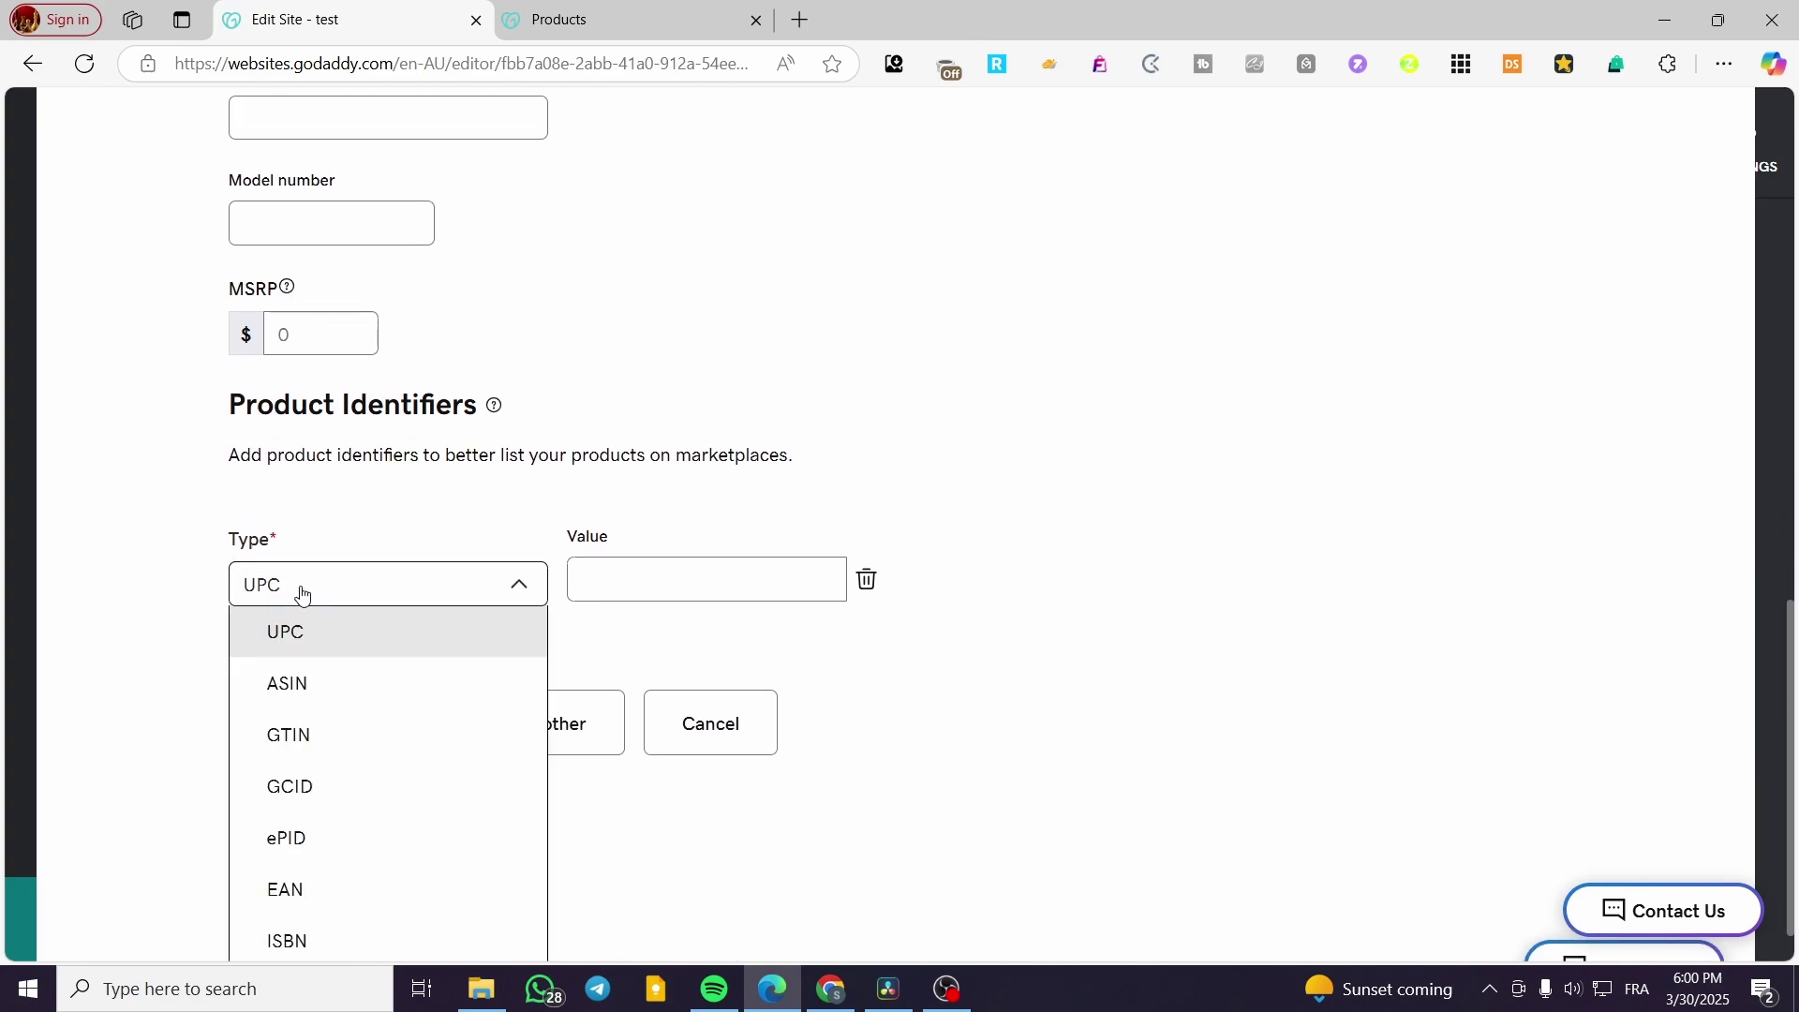
{"action": "left_click", "coordinate": [337, 596]}
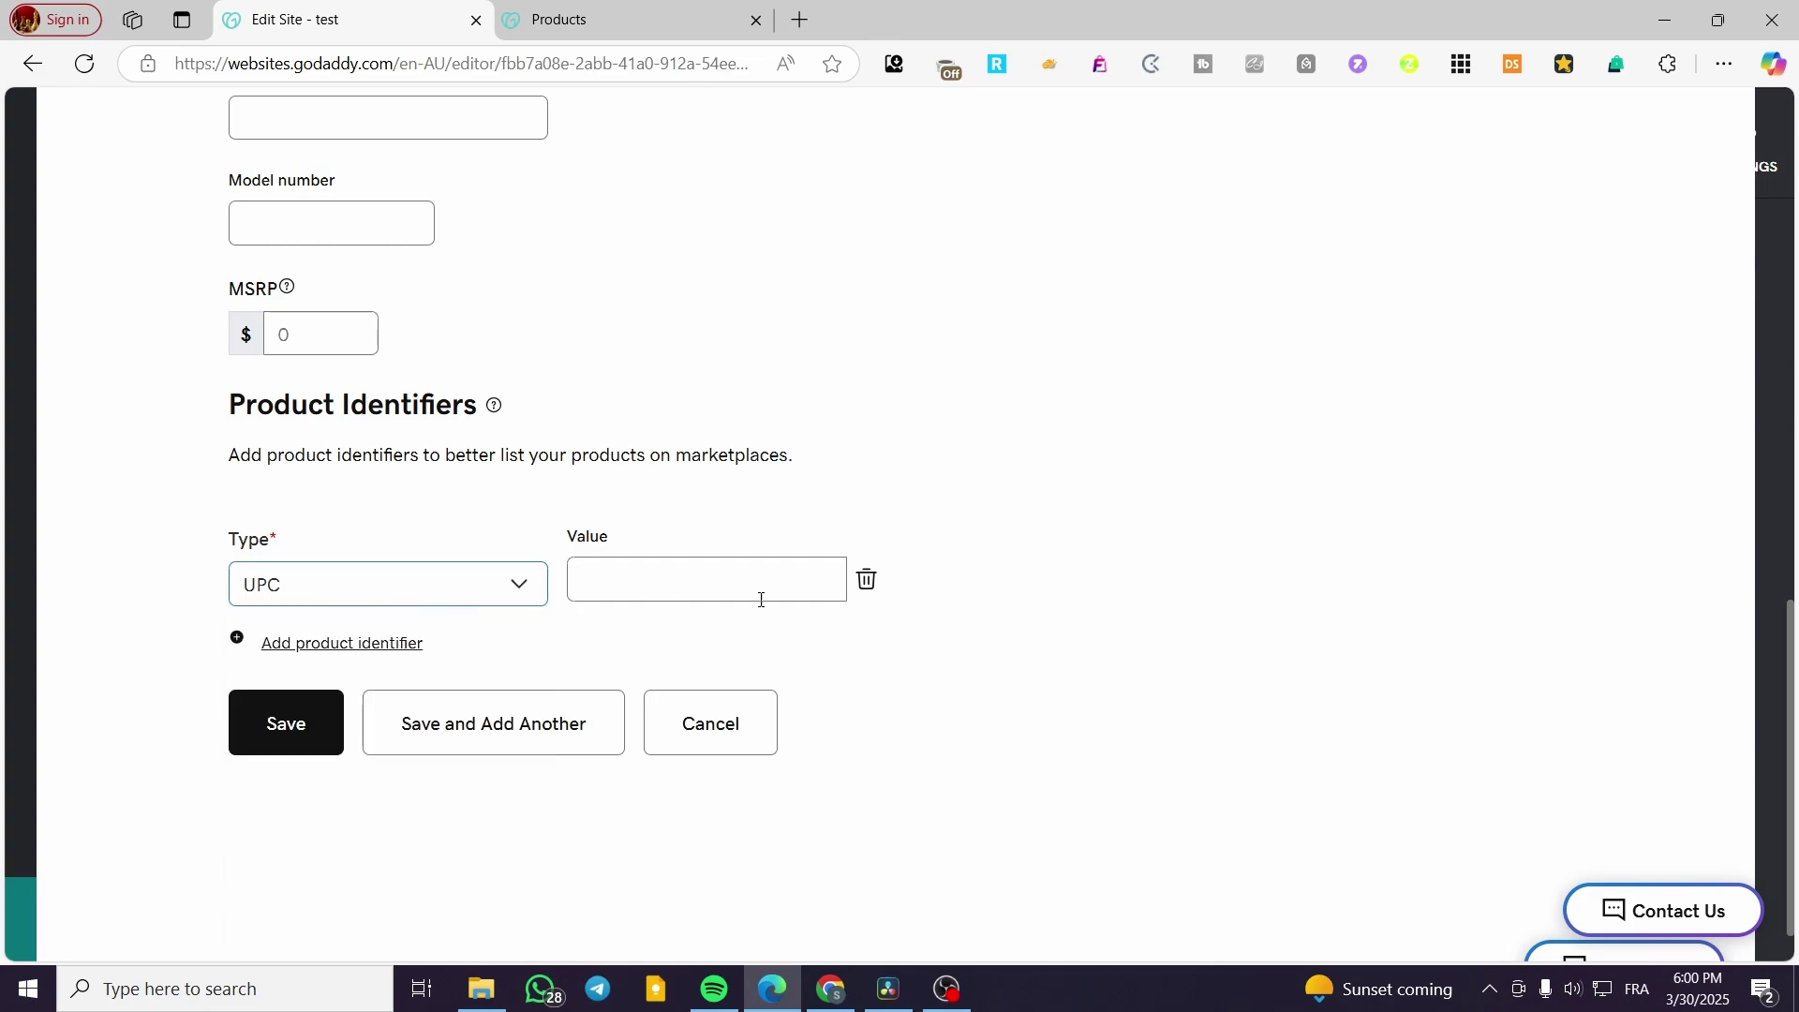
{"action": "scroll", "coordinate": [1474, 674], "scroll_direction": "up", "scroll_amount": 14}
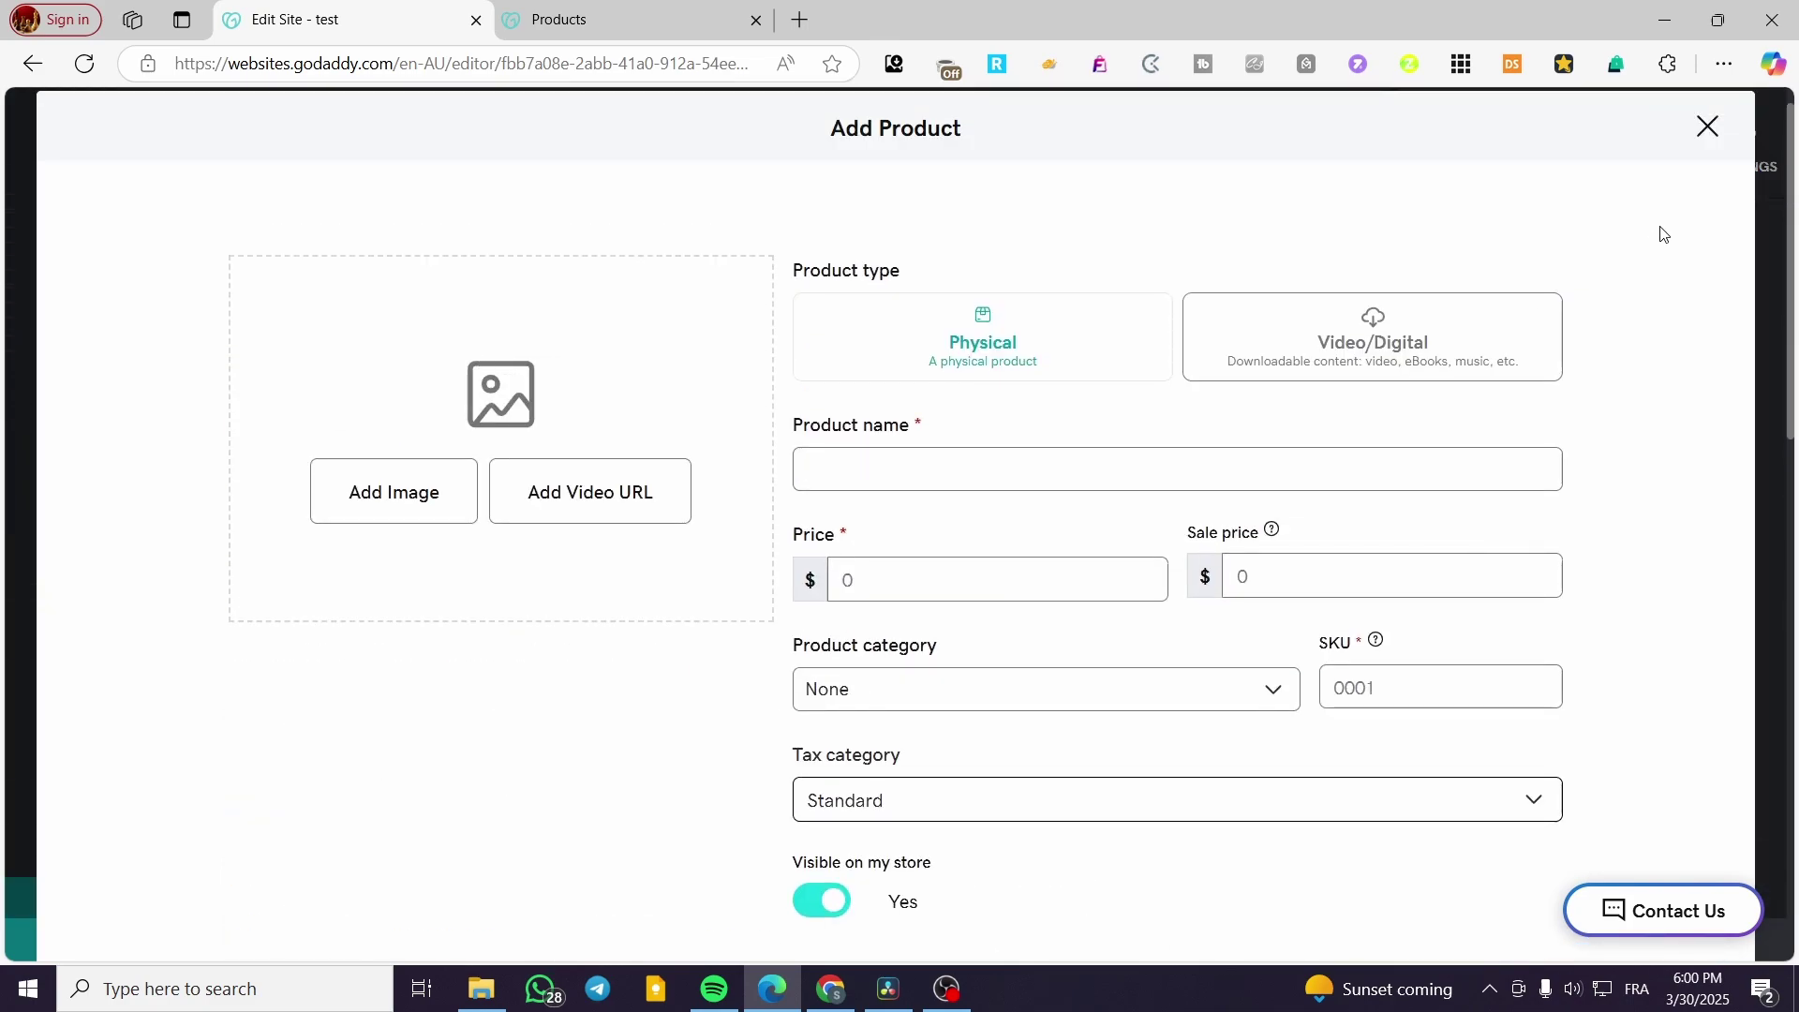
{"action": "left_click", "coordinate": [1707, 127]}
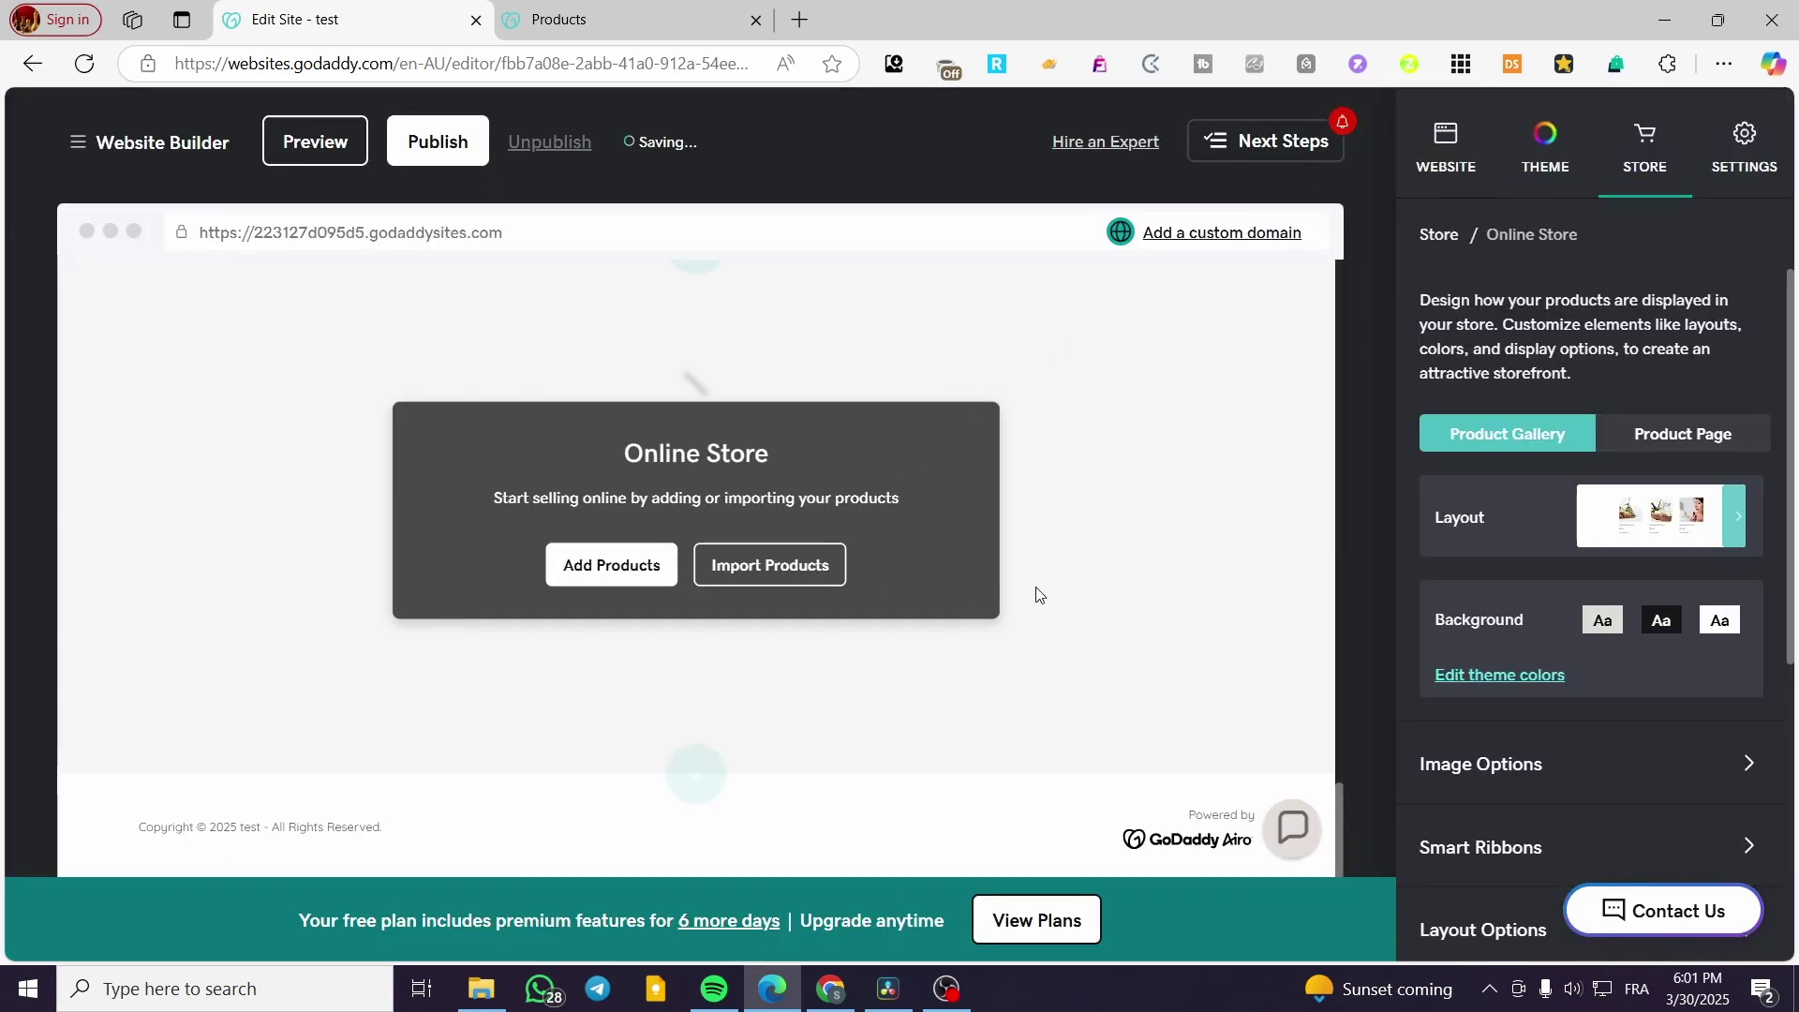
View the Create Your Store options for adding products with AI or manually, and close them
{"action": "left_click", "coordinate": [790, 664]}
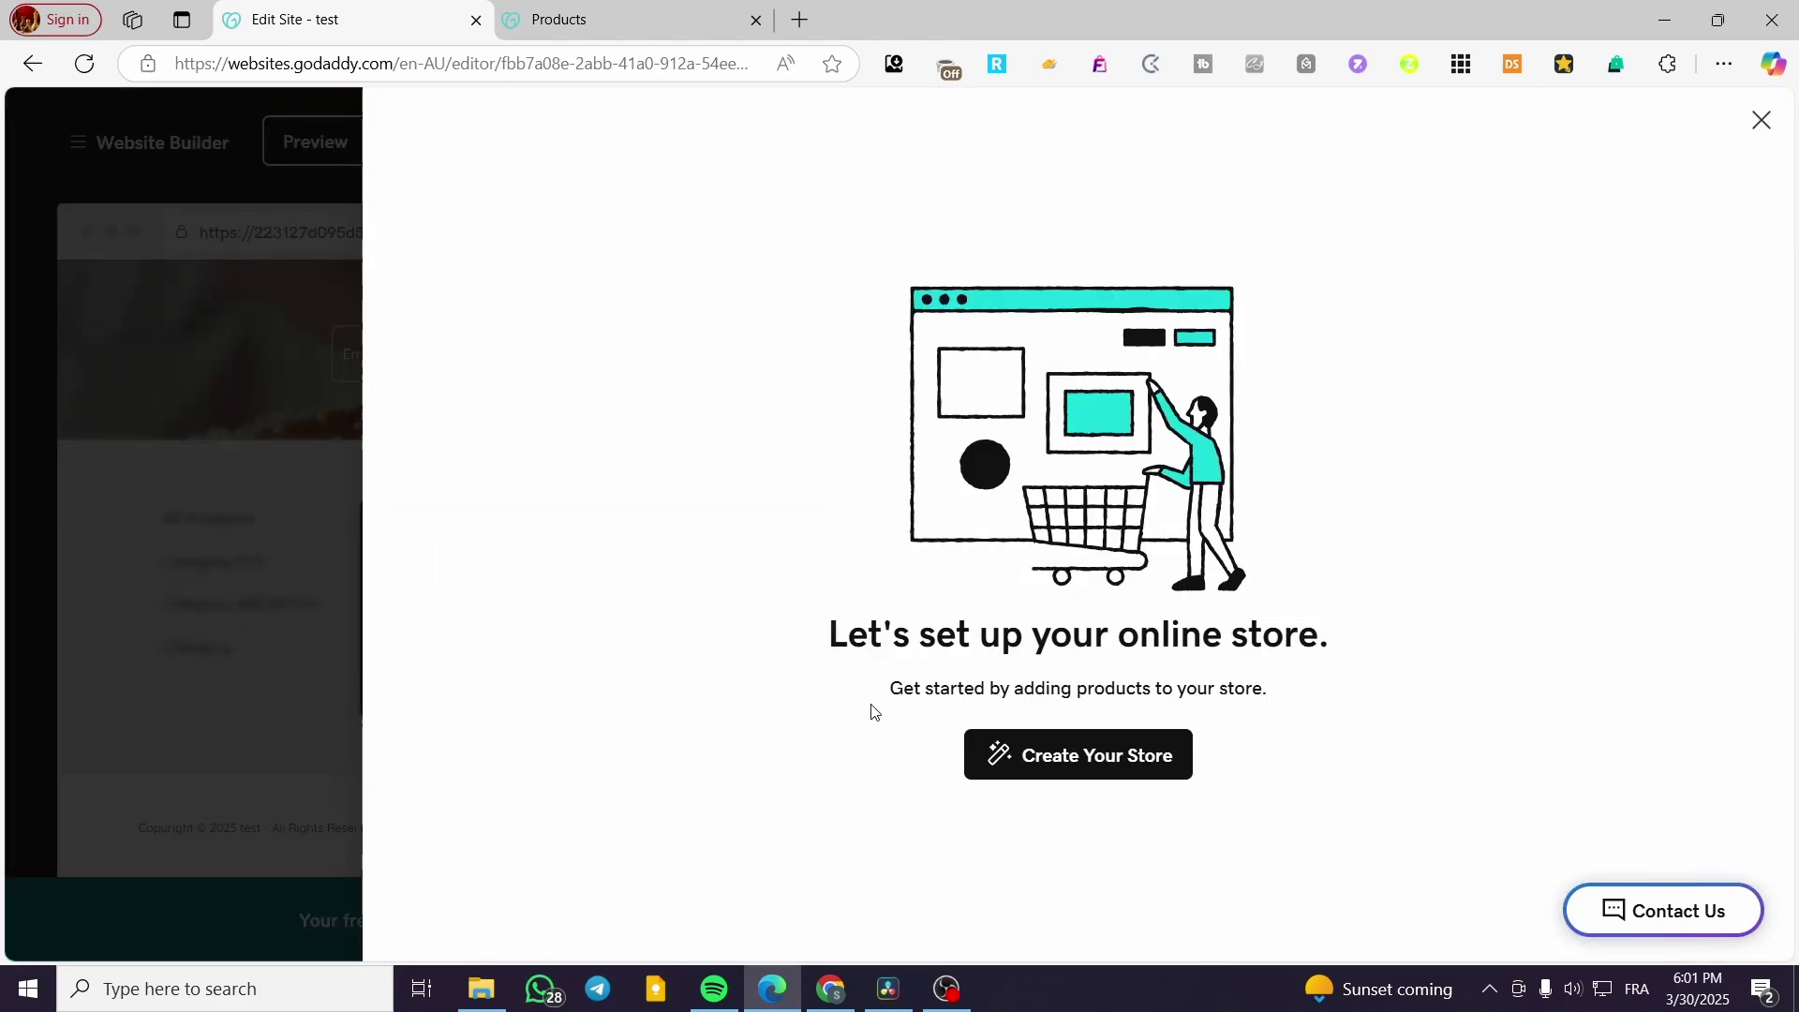
{"action": "left_click", "coordinate": [1042, 777]}
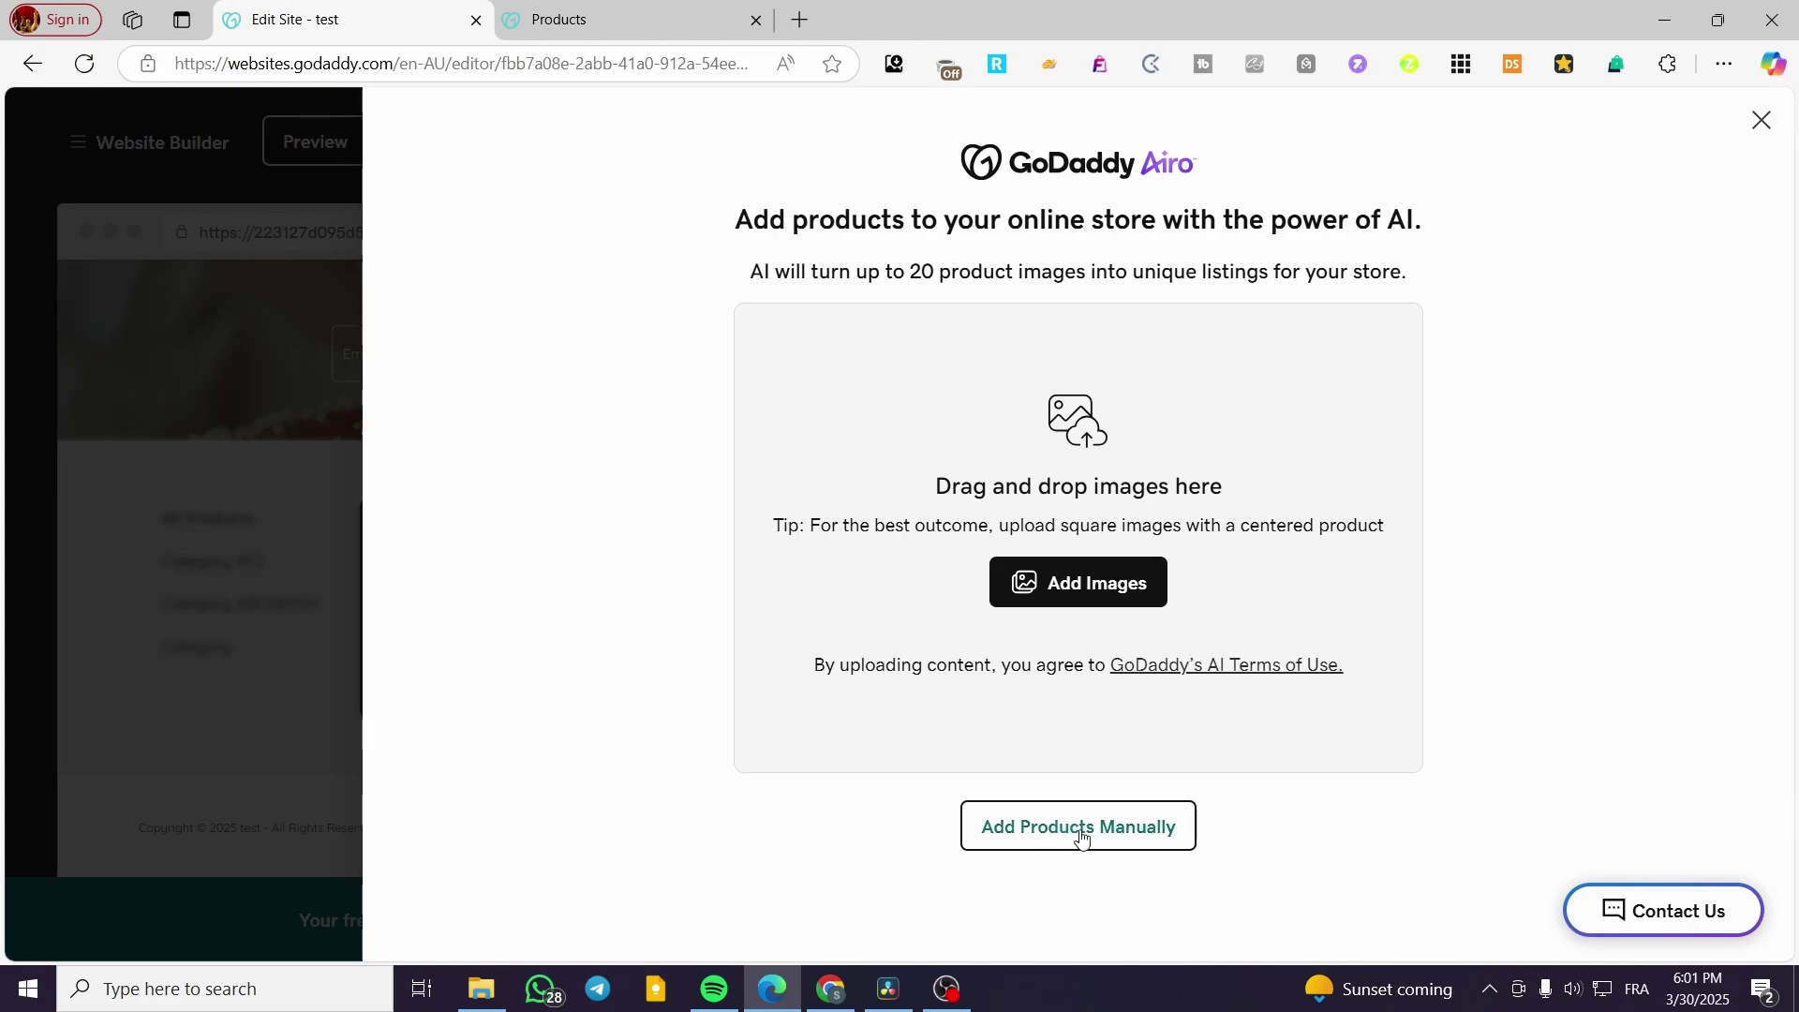
{"action": "left_click", "coordinate": [1761, 121]}
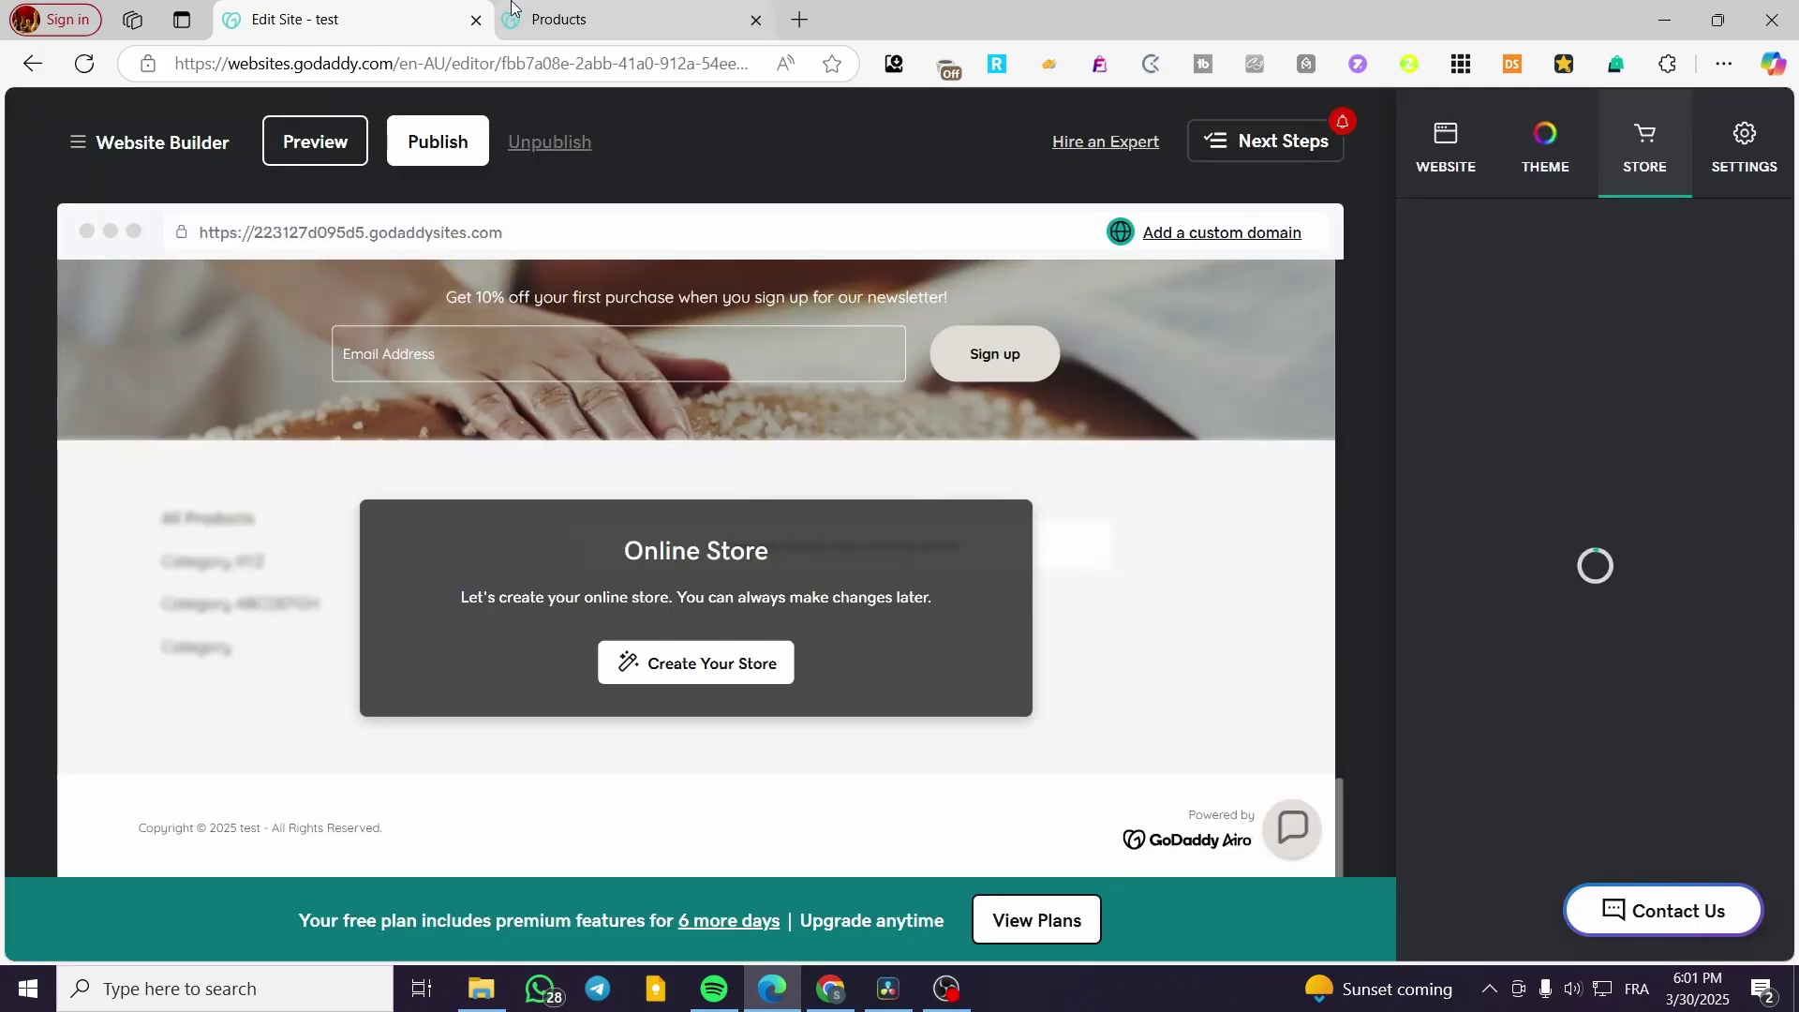
View the layouts offered for the Featured Products and Featured Categories store widgets without adding either
{"action": "mouse_move", "coordinate": [606, 7]}
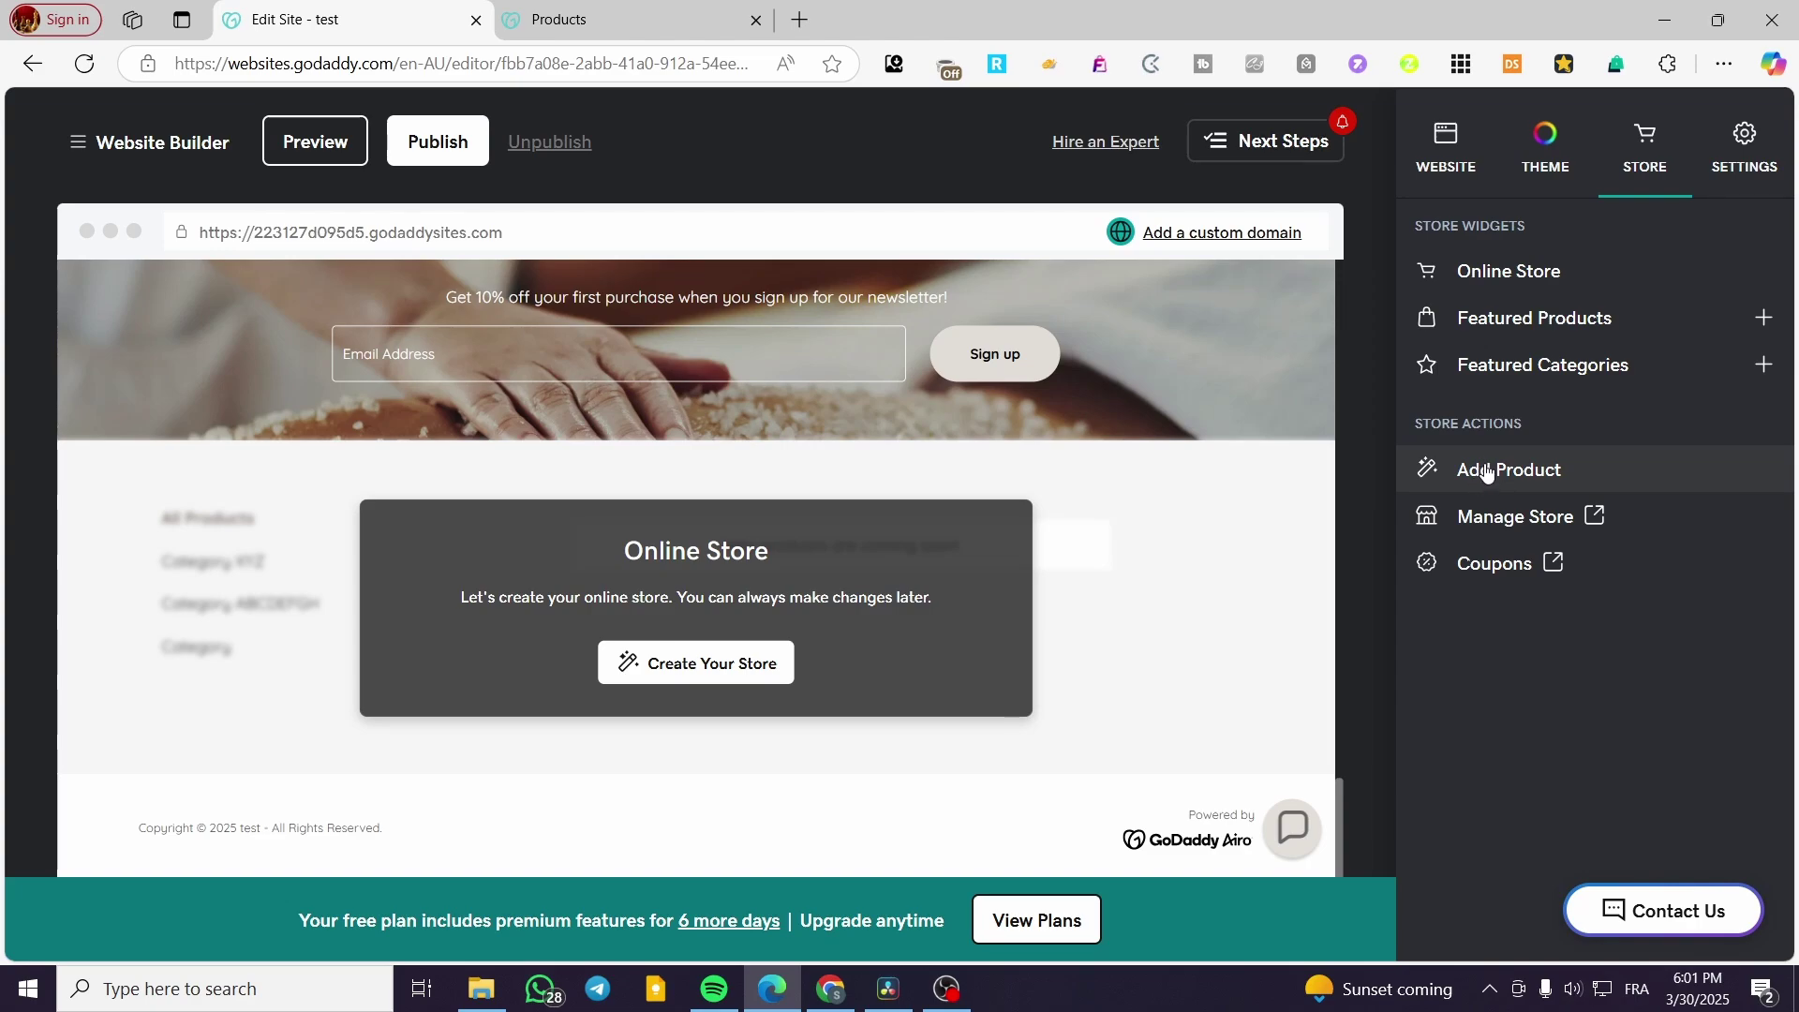
{"action": "left_click", "coordinate": [1560, 339]}
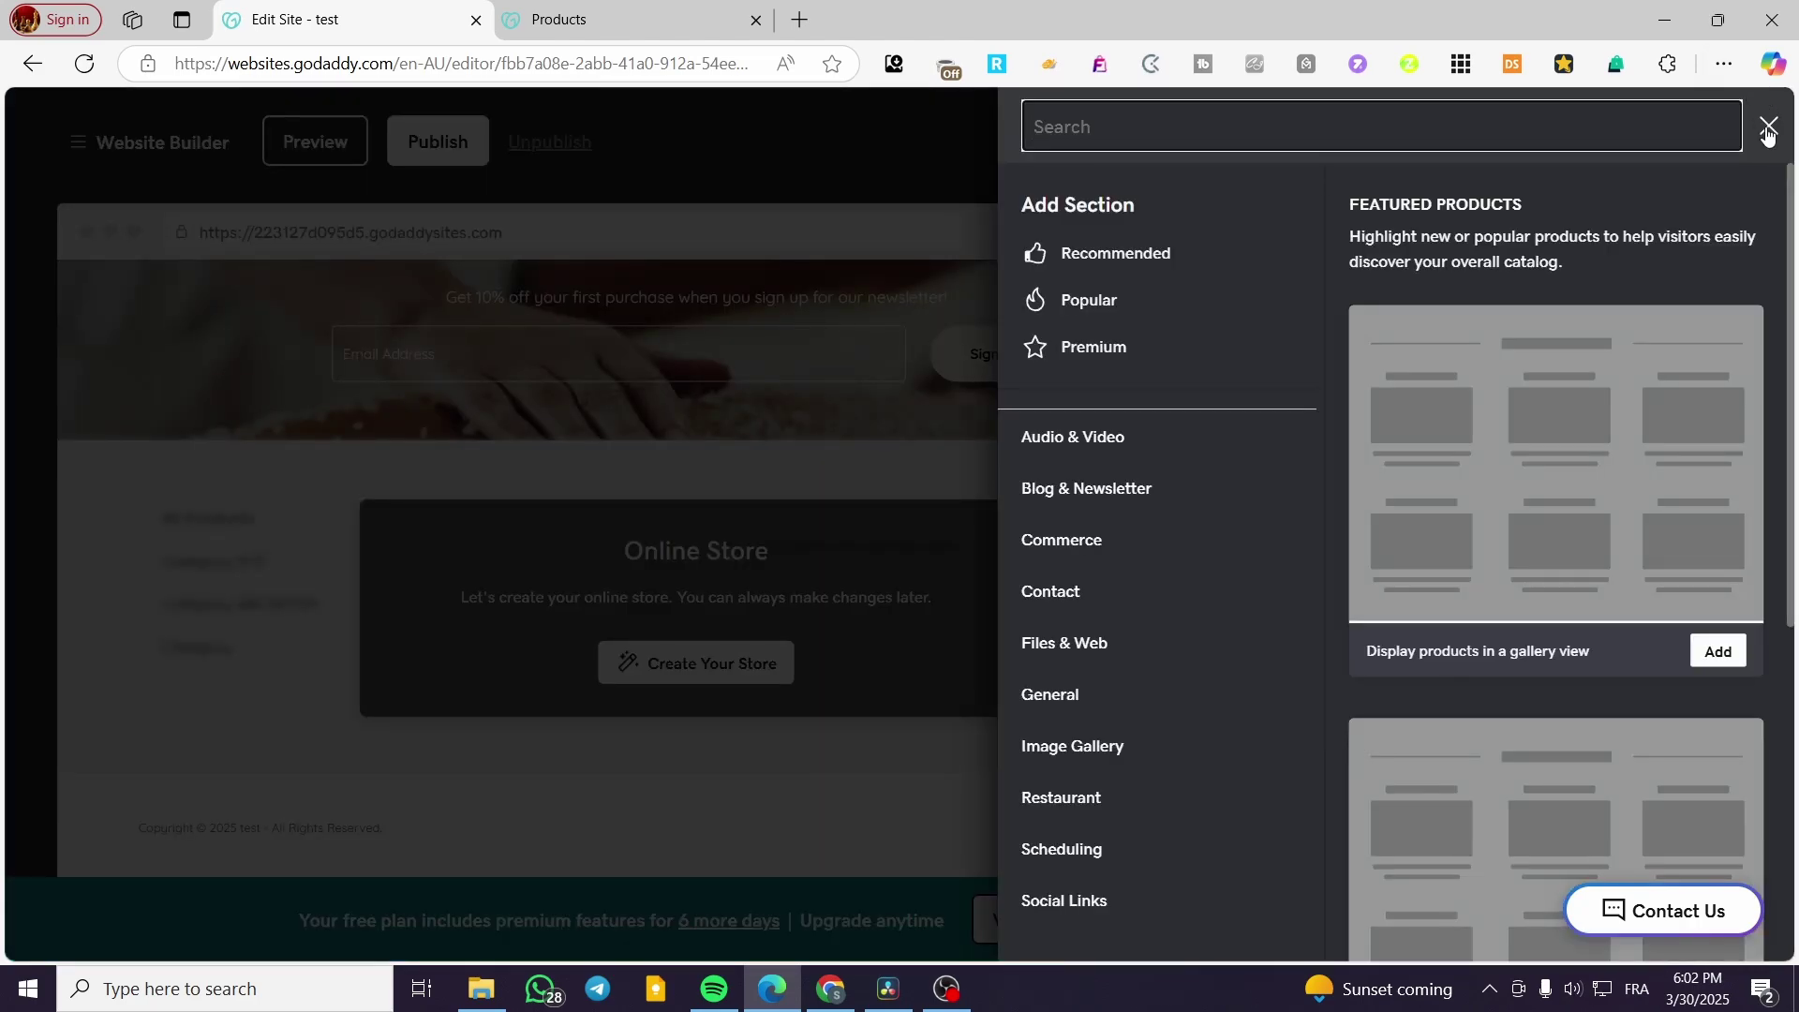
{"action": "left_click", "coordinate": [1767, 128]}
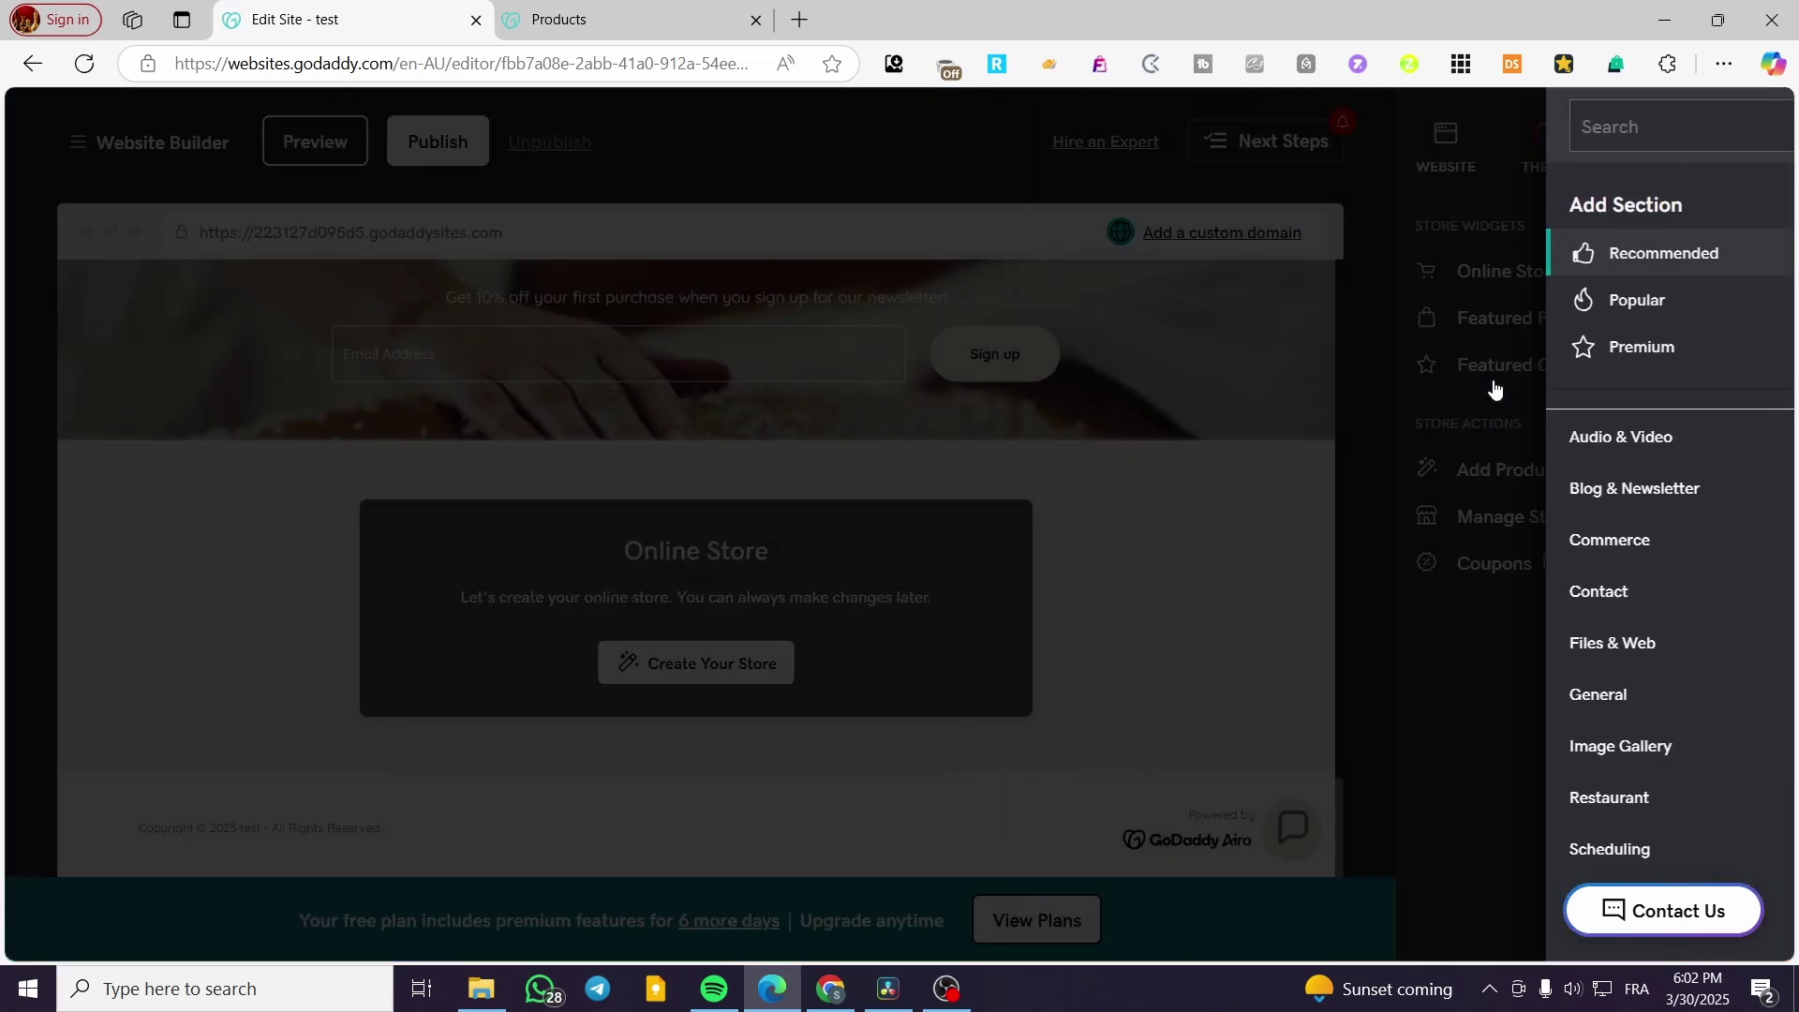
{"action": "left_click", "coordinate": [1552, 372]}
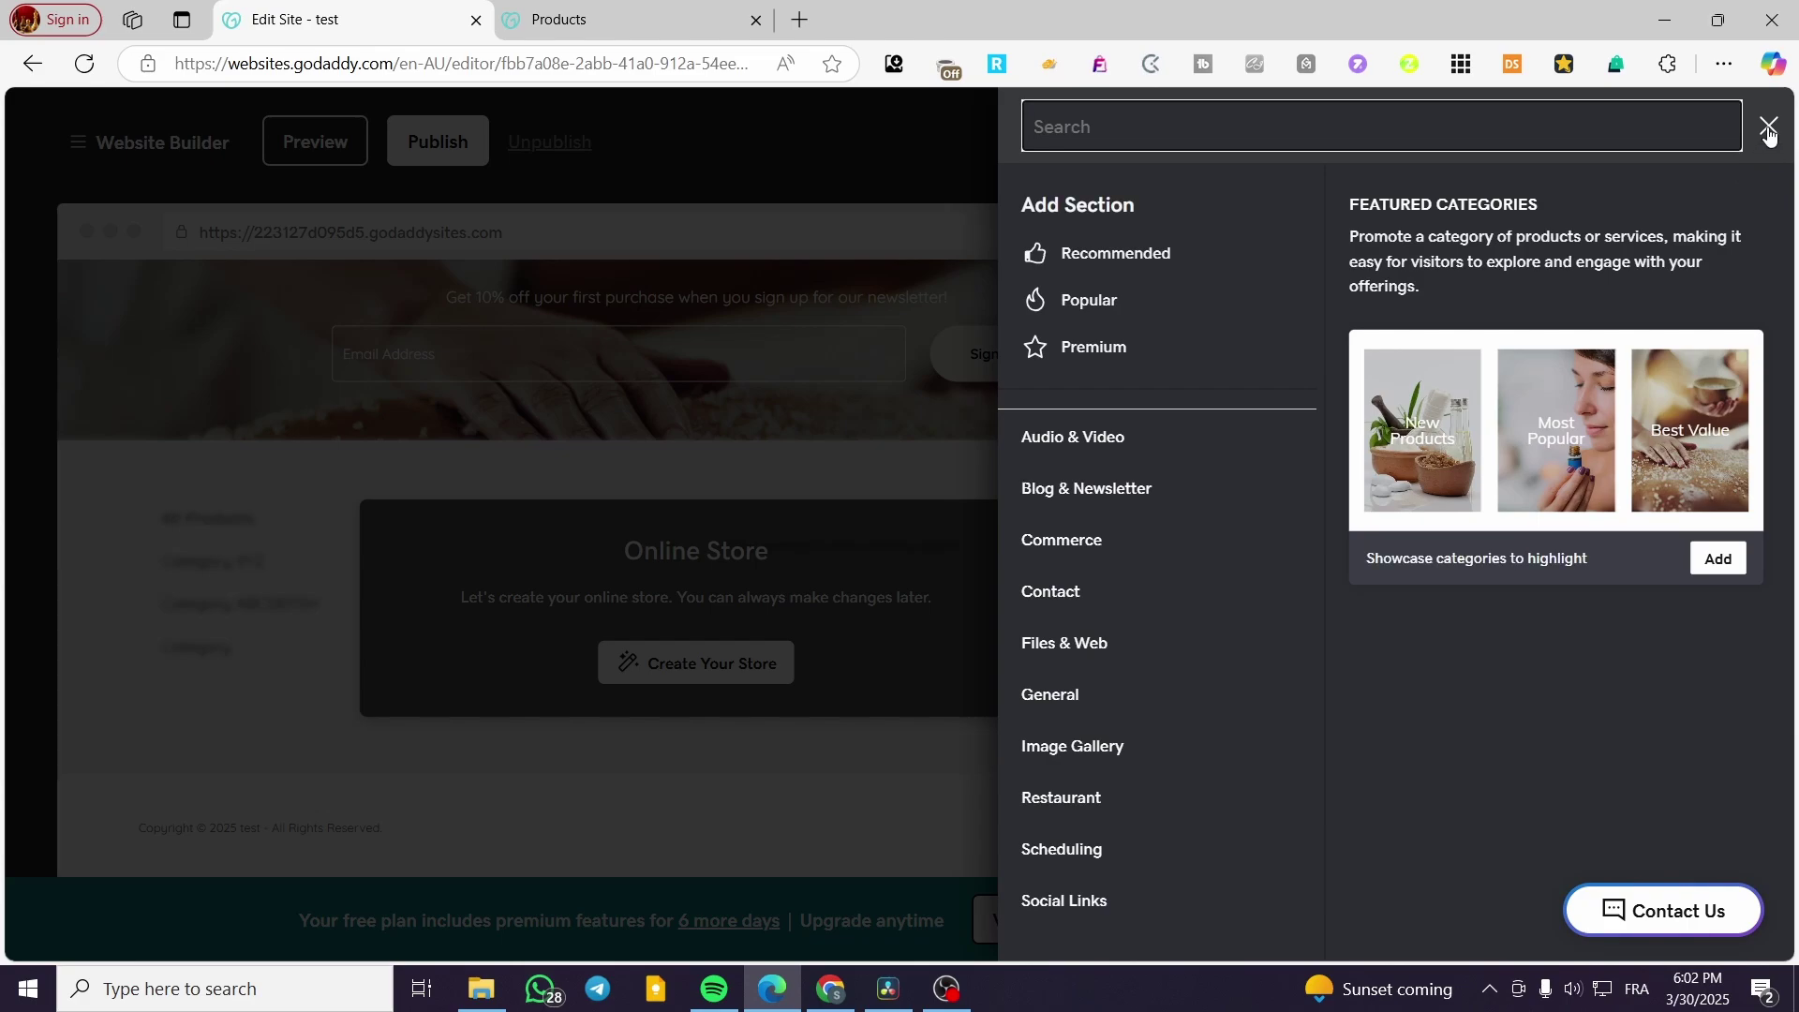
{"action": "left_click", "coordinate": [1770, 137]}
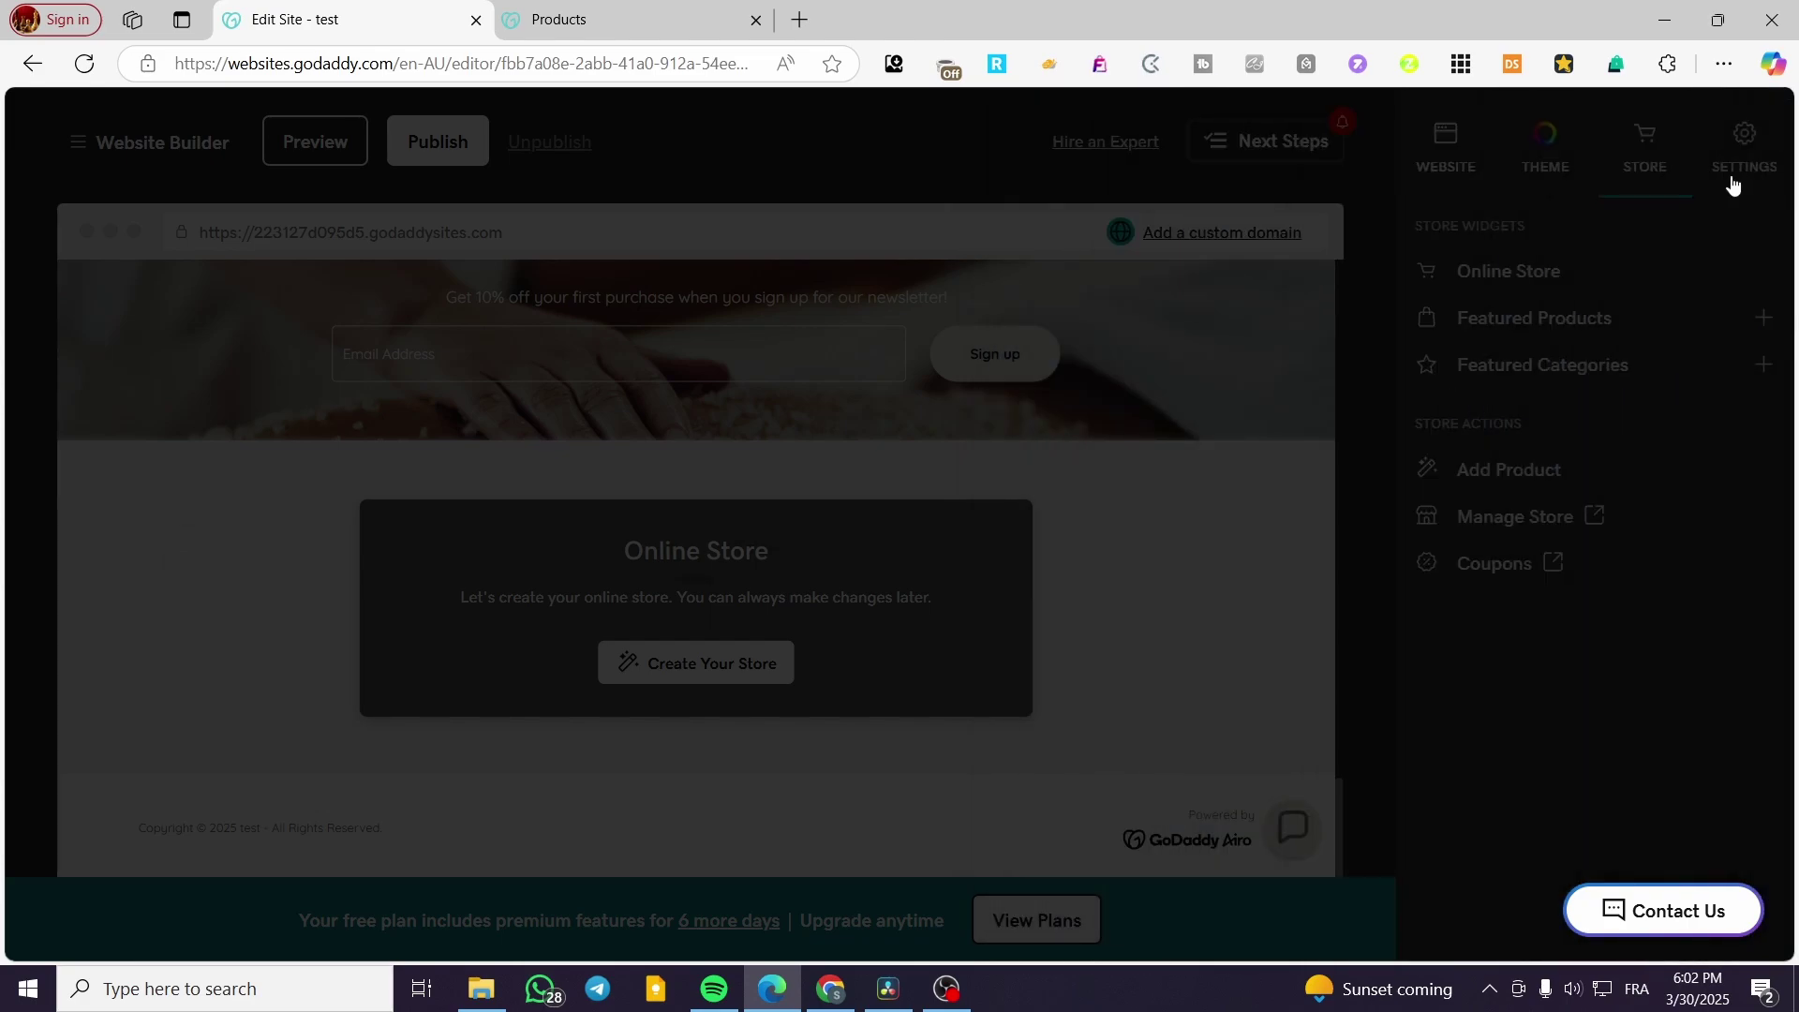
Open the store management site from the editor's store actions, and view the store's Overview page
{"action": "left_click", "coordinate": [1471, 148]}
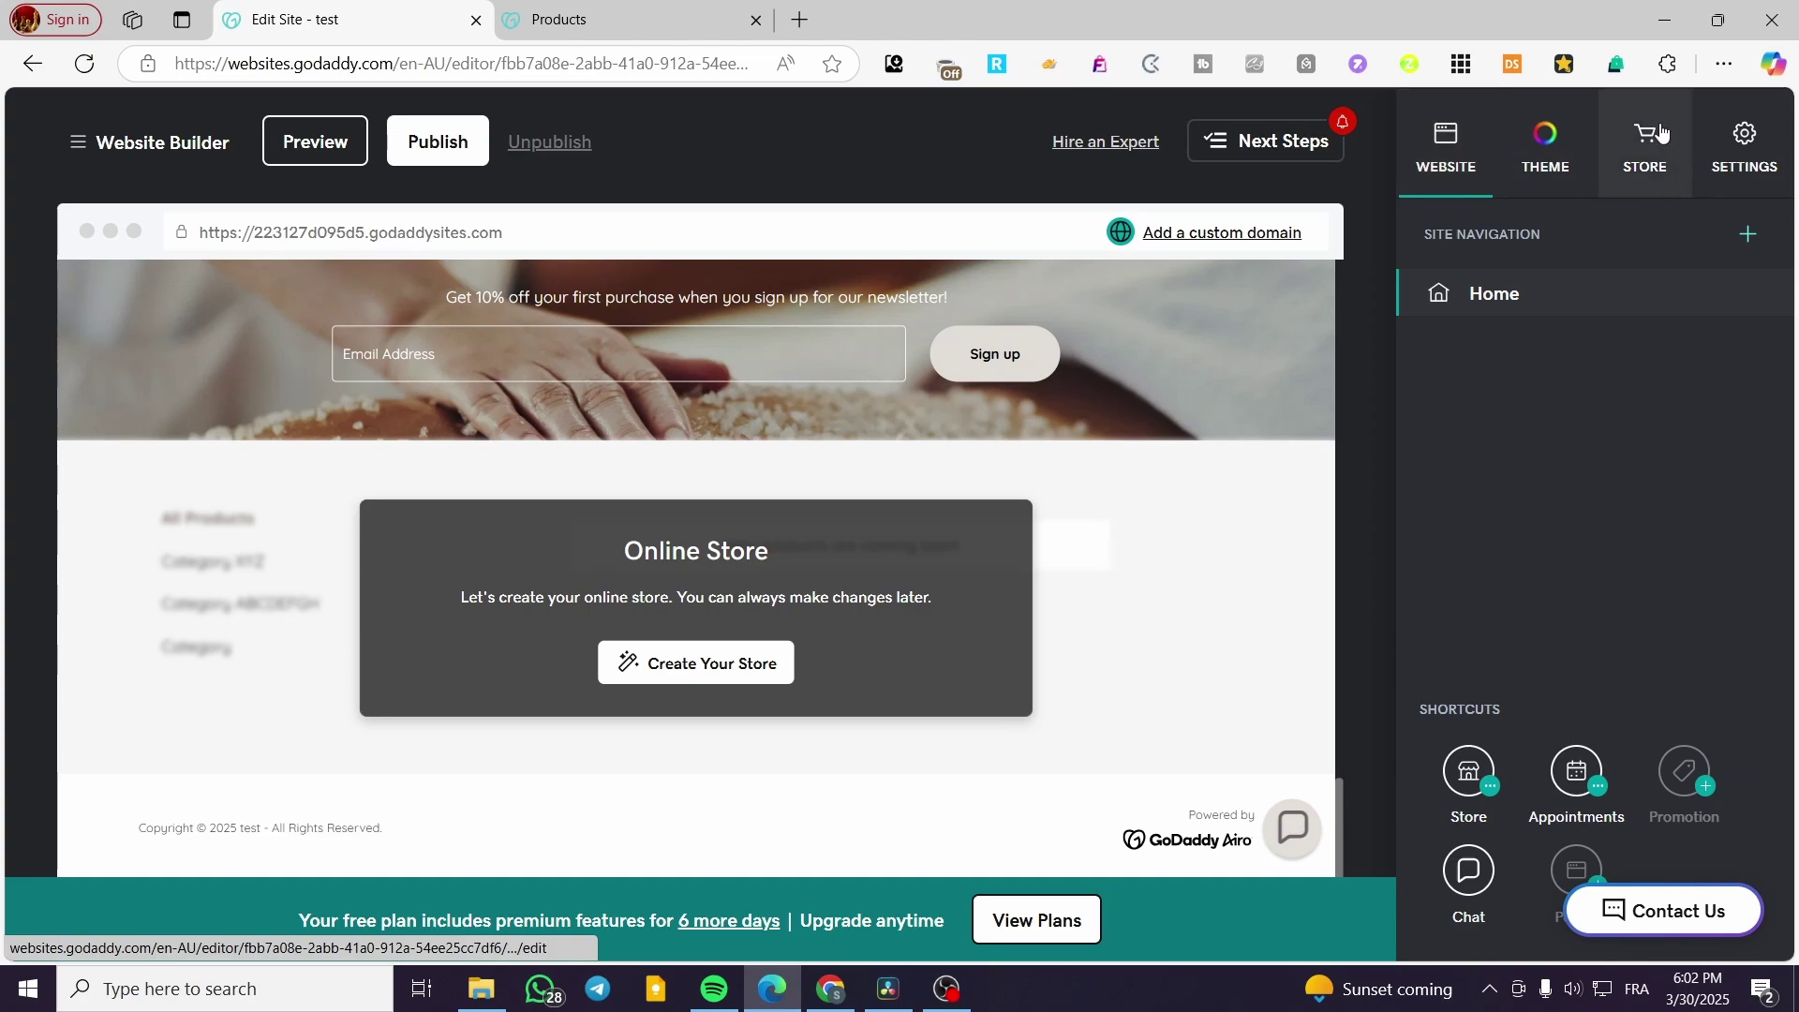
{"action": "left_click", "coordinate": [1663, 141]}
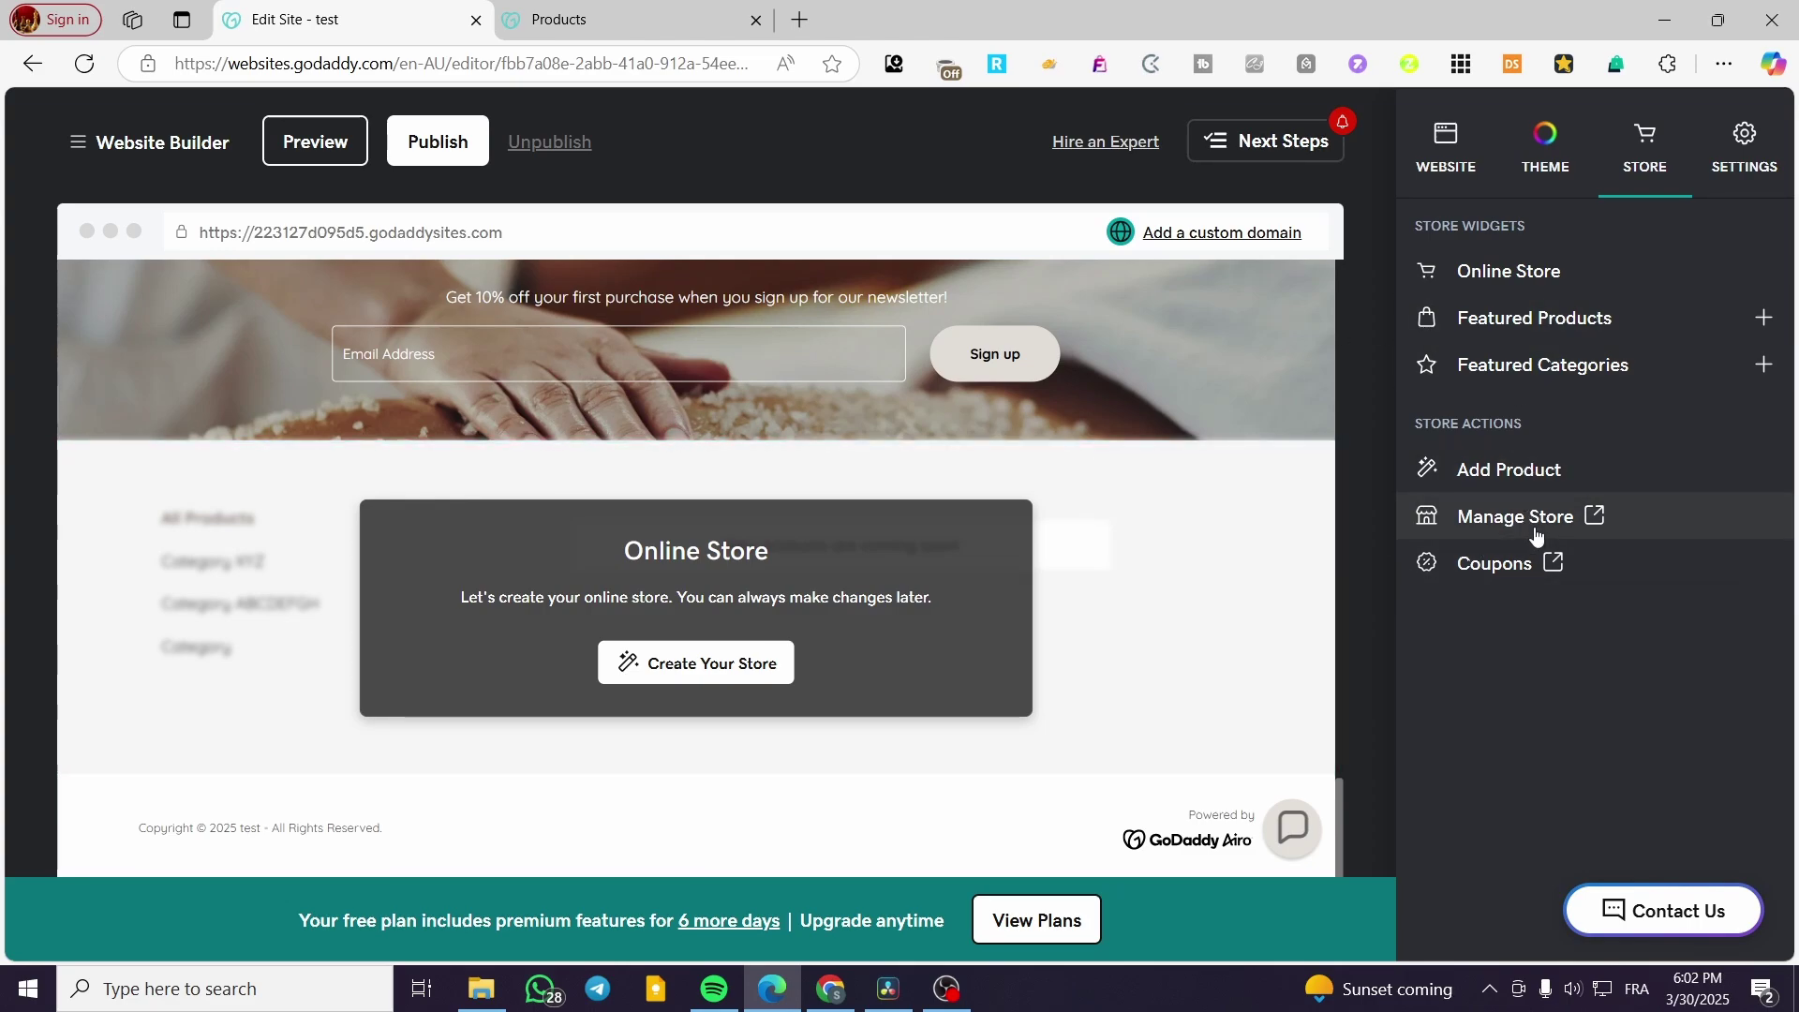
{"action": "left_click", "coordinate": [1584, 517]}
{"action": "left_click", "coordinate": [541, 404]}
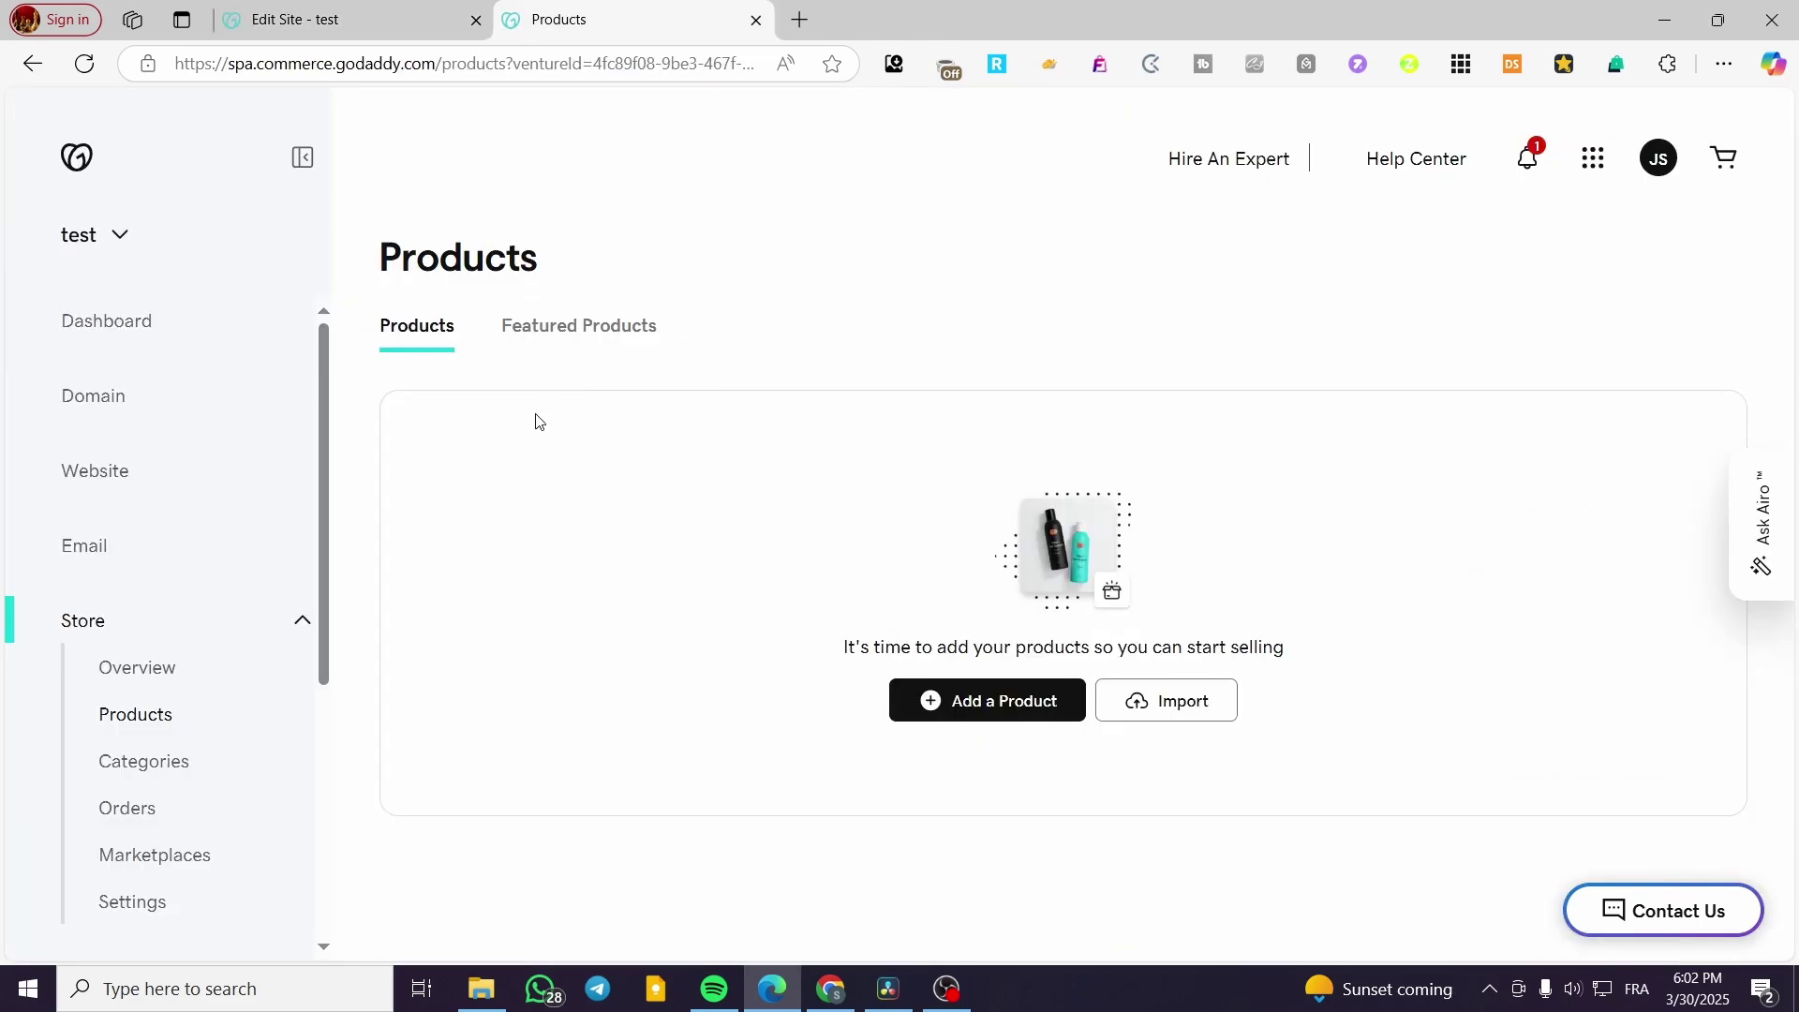
{"action": "scroll", "coordinate": [133, 637], "scroll_direction": "down", "scroll_amount": 2}
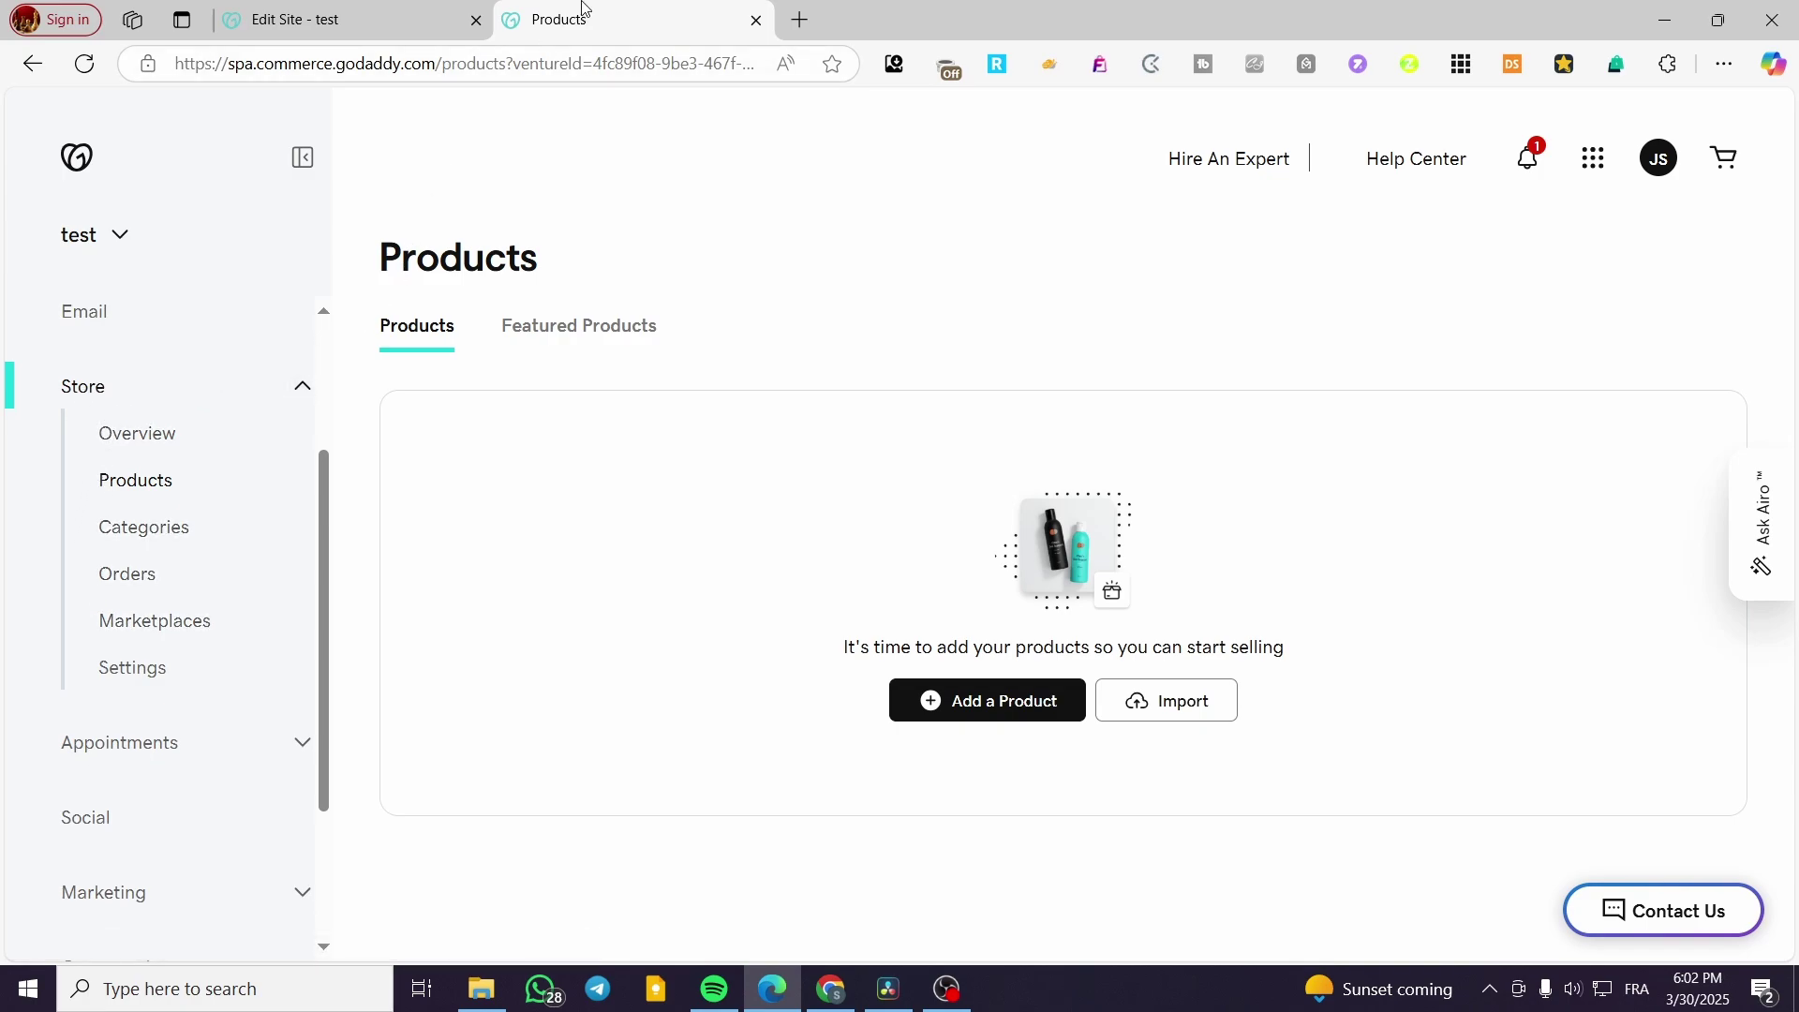
{"action": "left_click", "coordinate": [131, 442]}
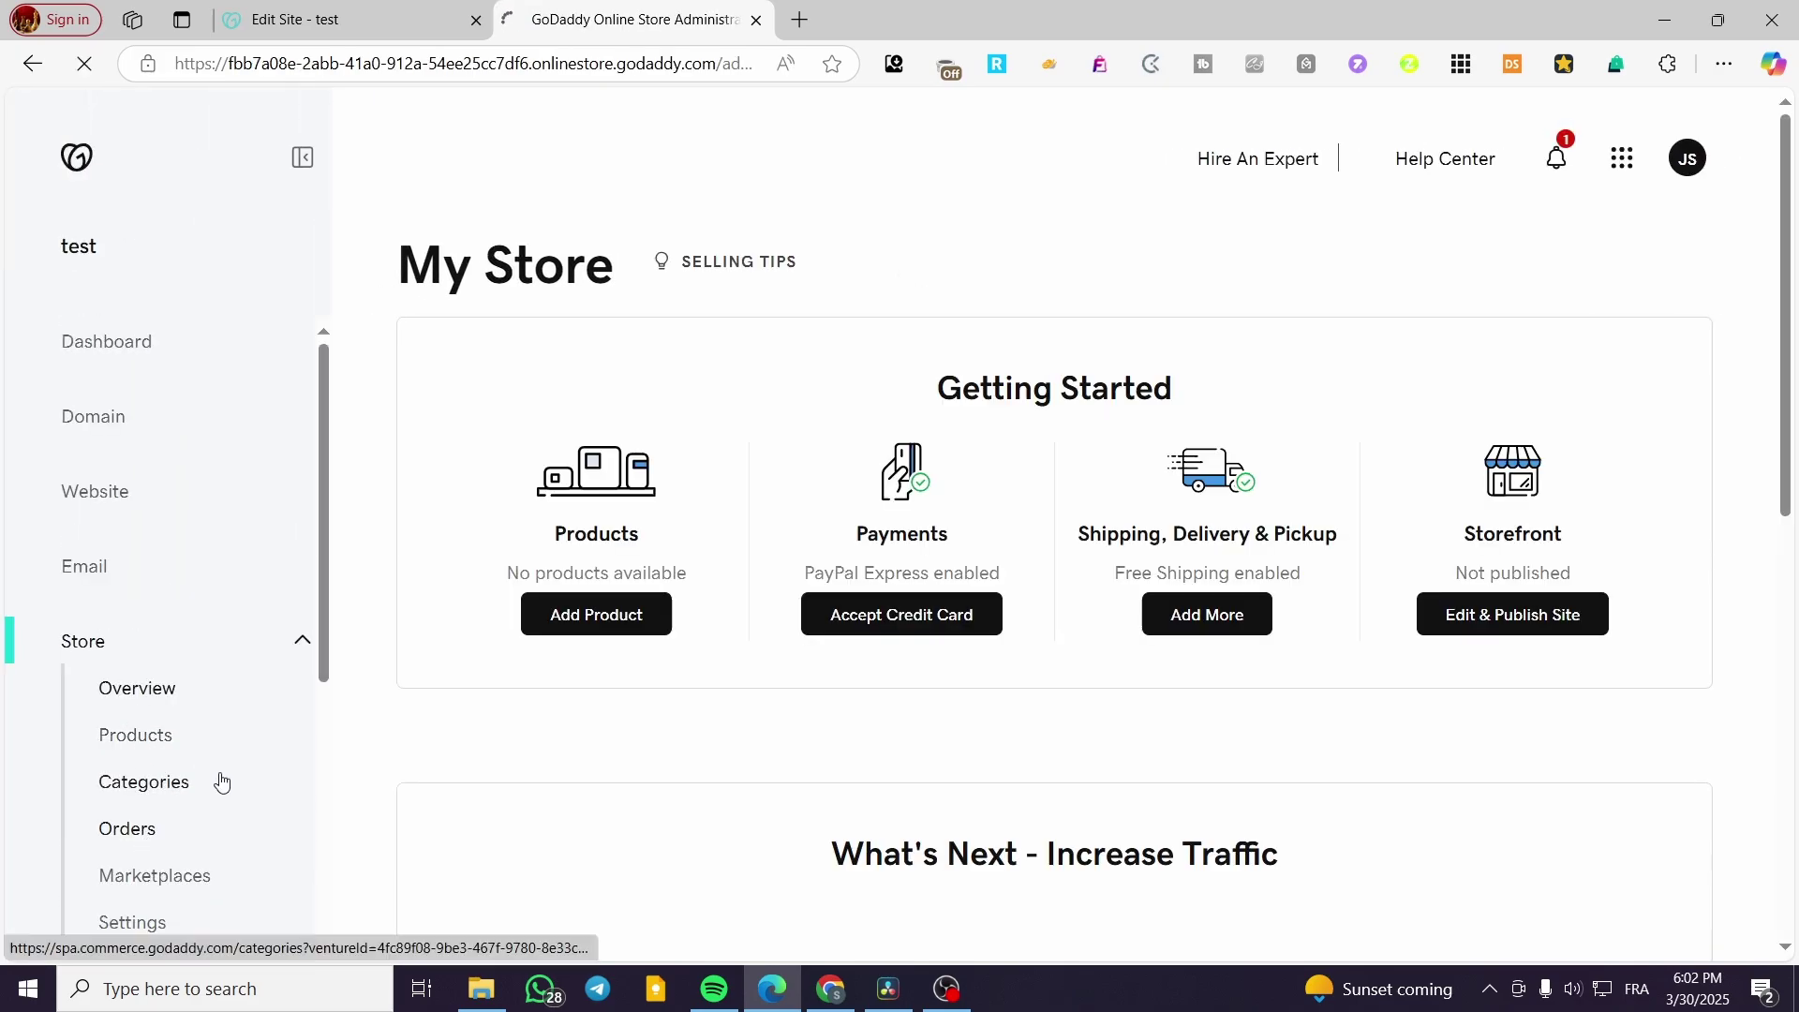
Open the store's Orders page and look through it
{"action": "scroll", "coordinate": [221, 781], "scroll_direction": "down", "scroll_amount": 3}
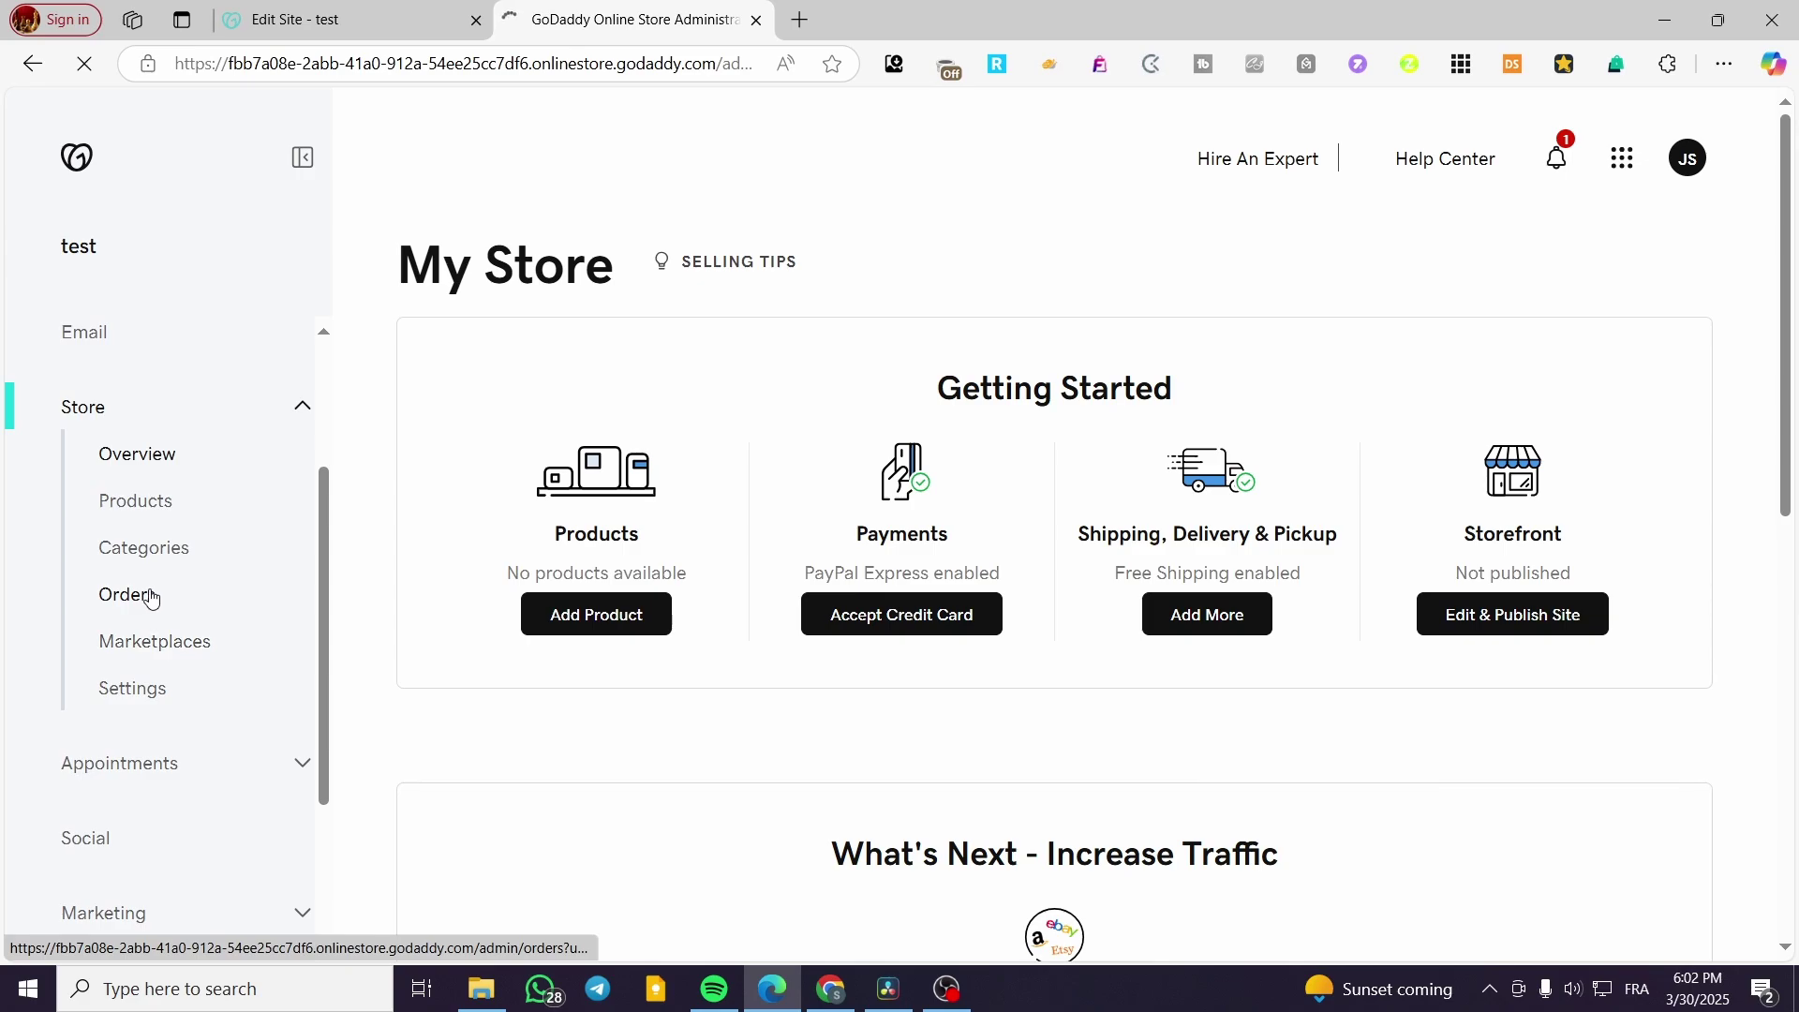
{"action": "left_click", "coordinate": [150, 598]}
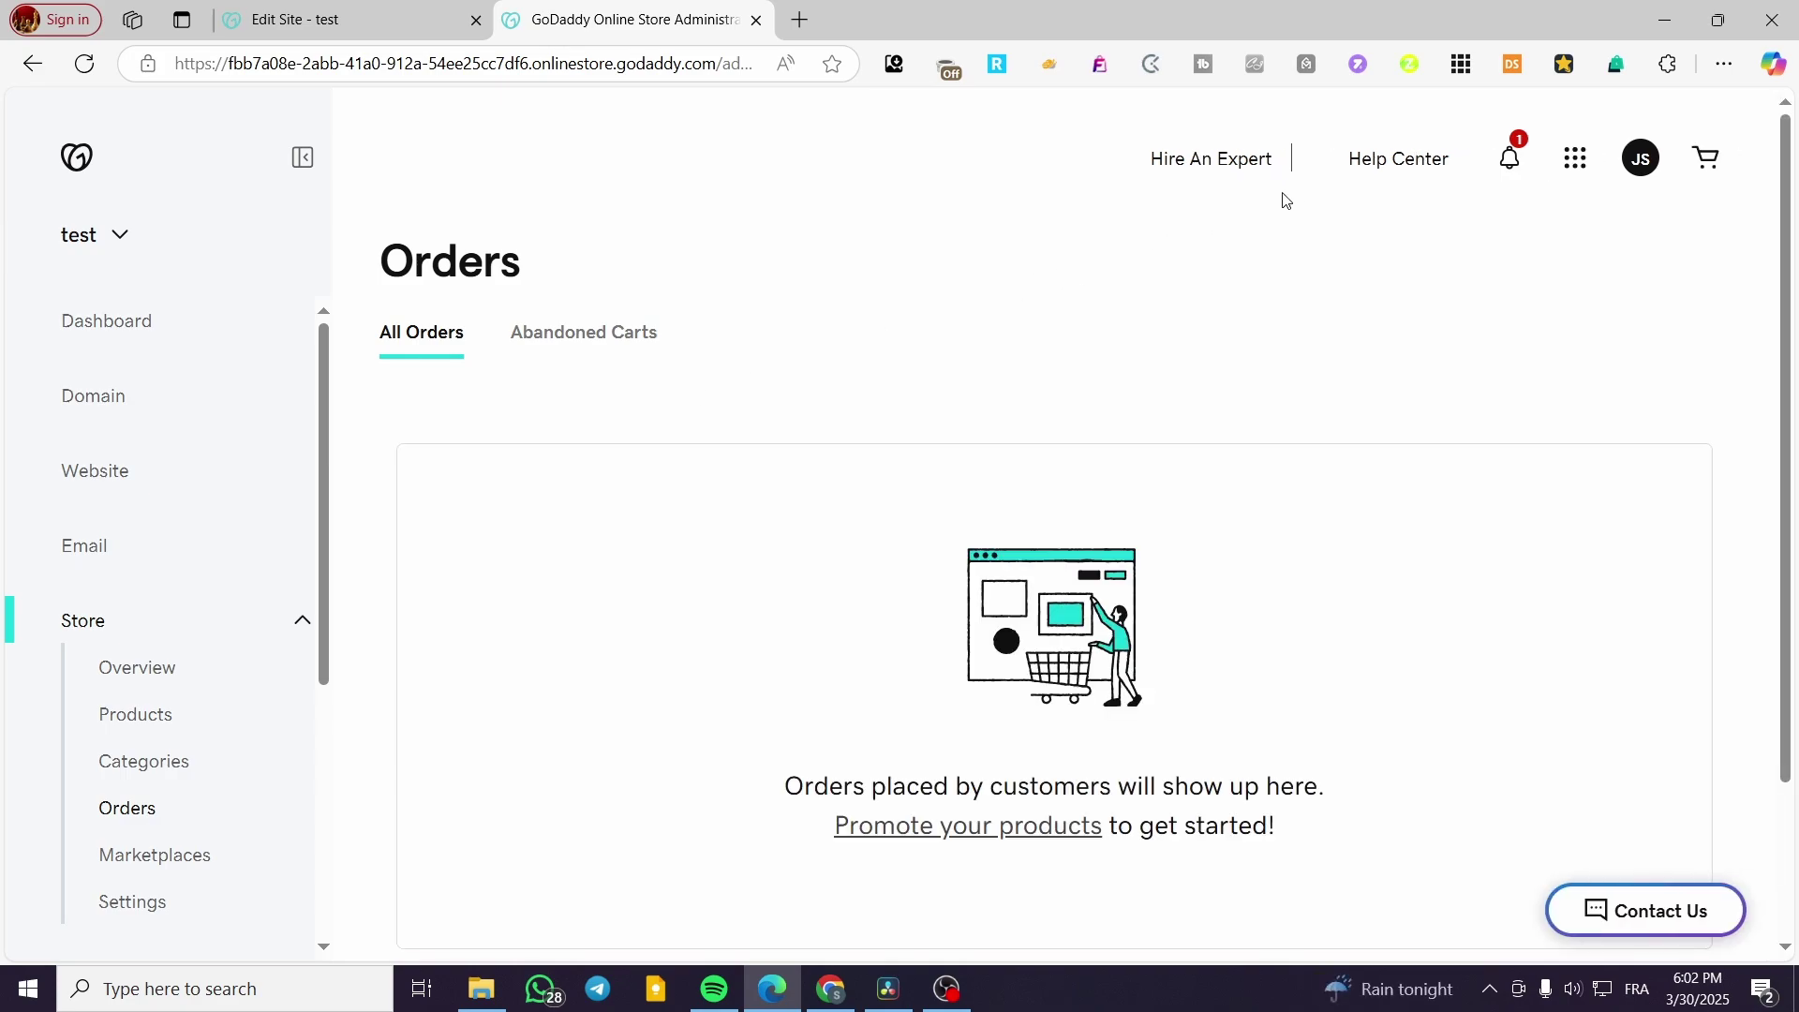
{"action": "scroll", "coordinate": [840, 402], "scroll_direction": "down", "scroll_amount": 2}
{"action": "scroll", "coordinate": [234, 674], "scroll_direction": "down", "scroll_amount": 1}
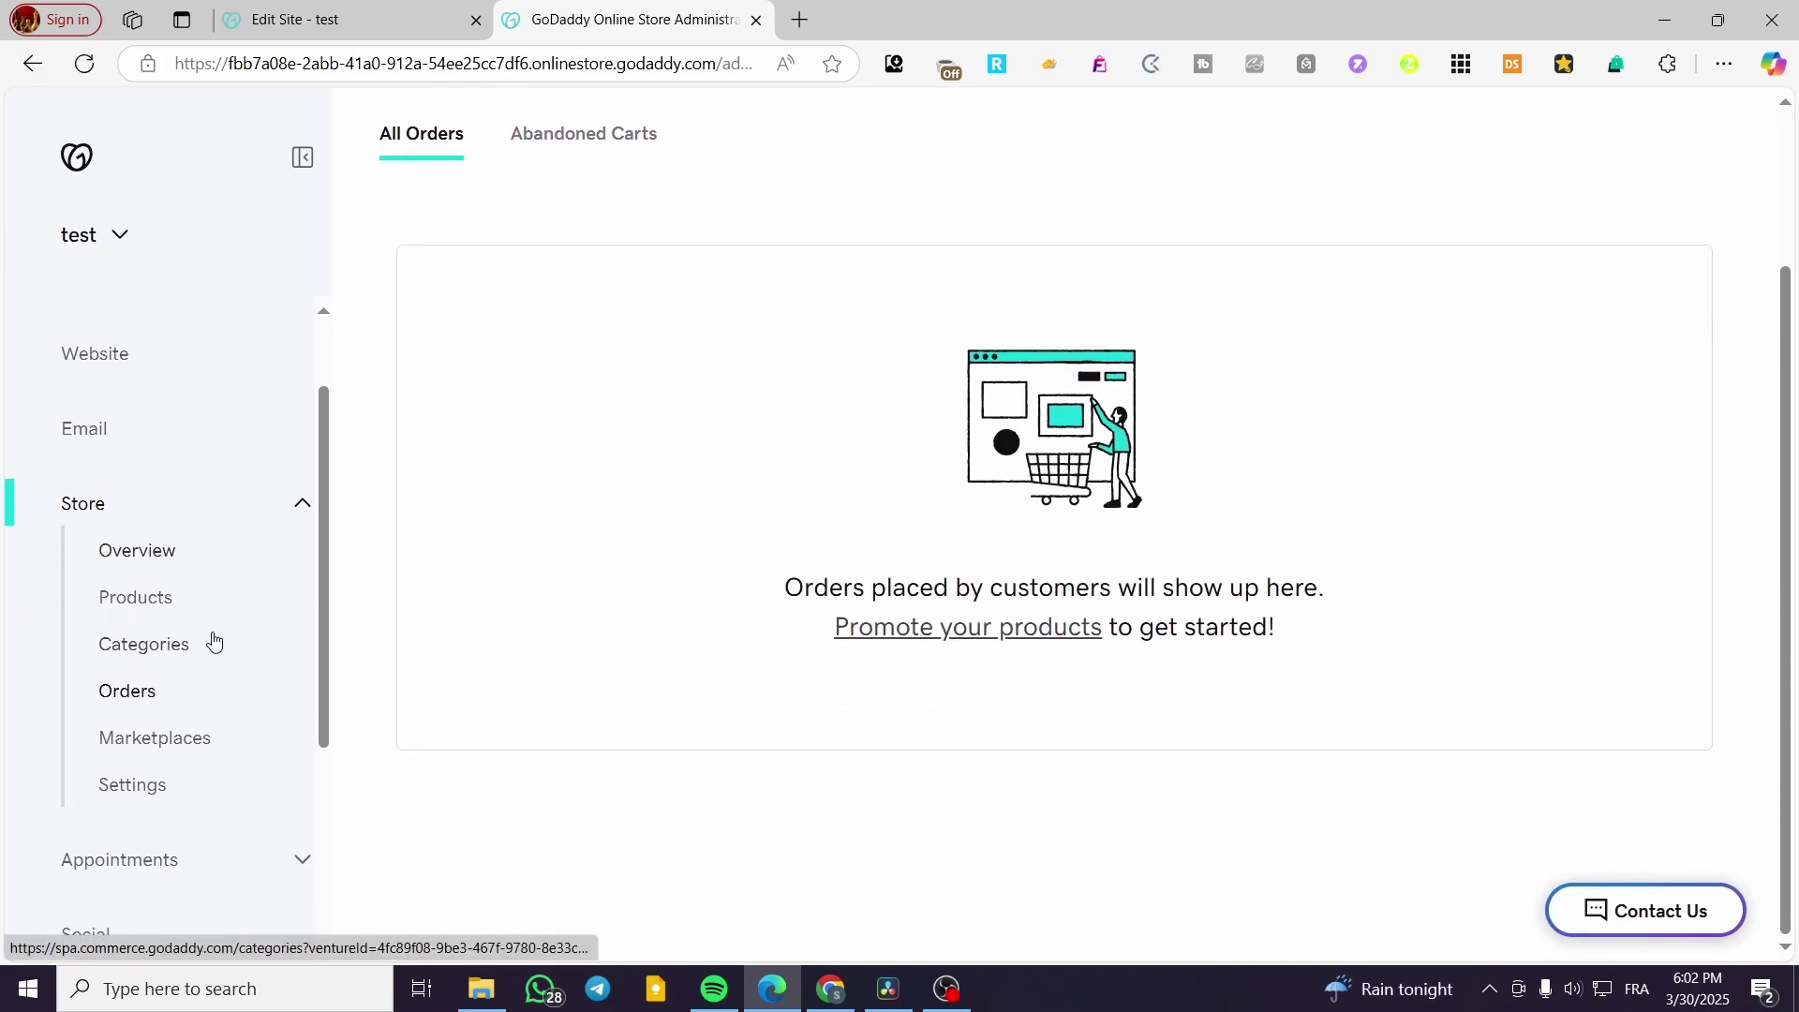
Open the store's settings, and review the payment methods and the abandoned cart recovery options
{"action": "left_click", "coordinate": [160, 790]}
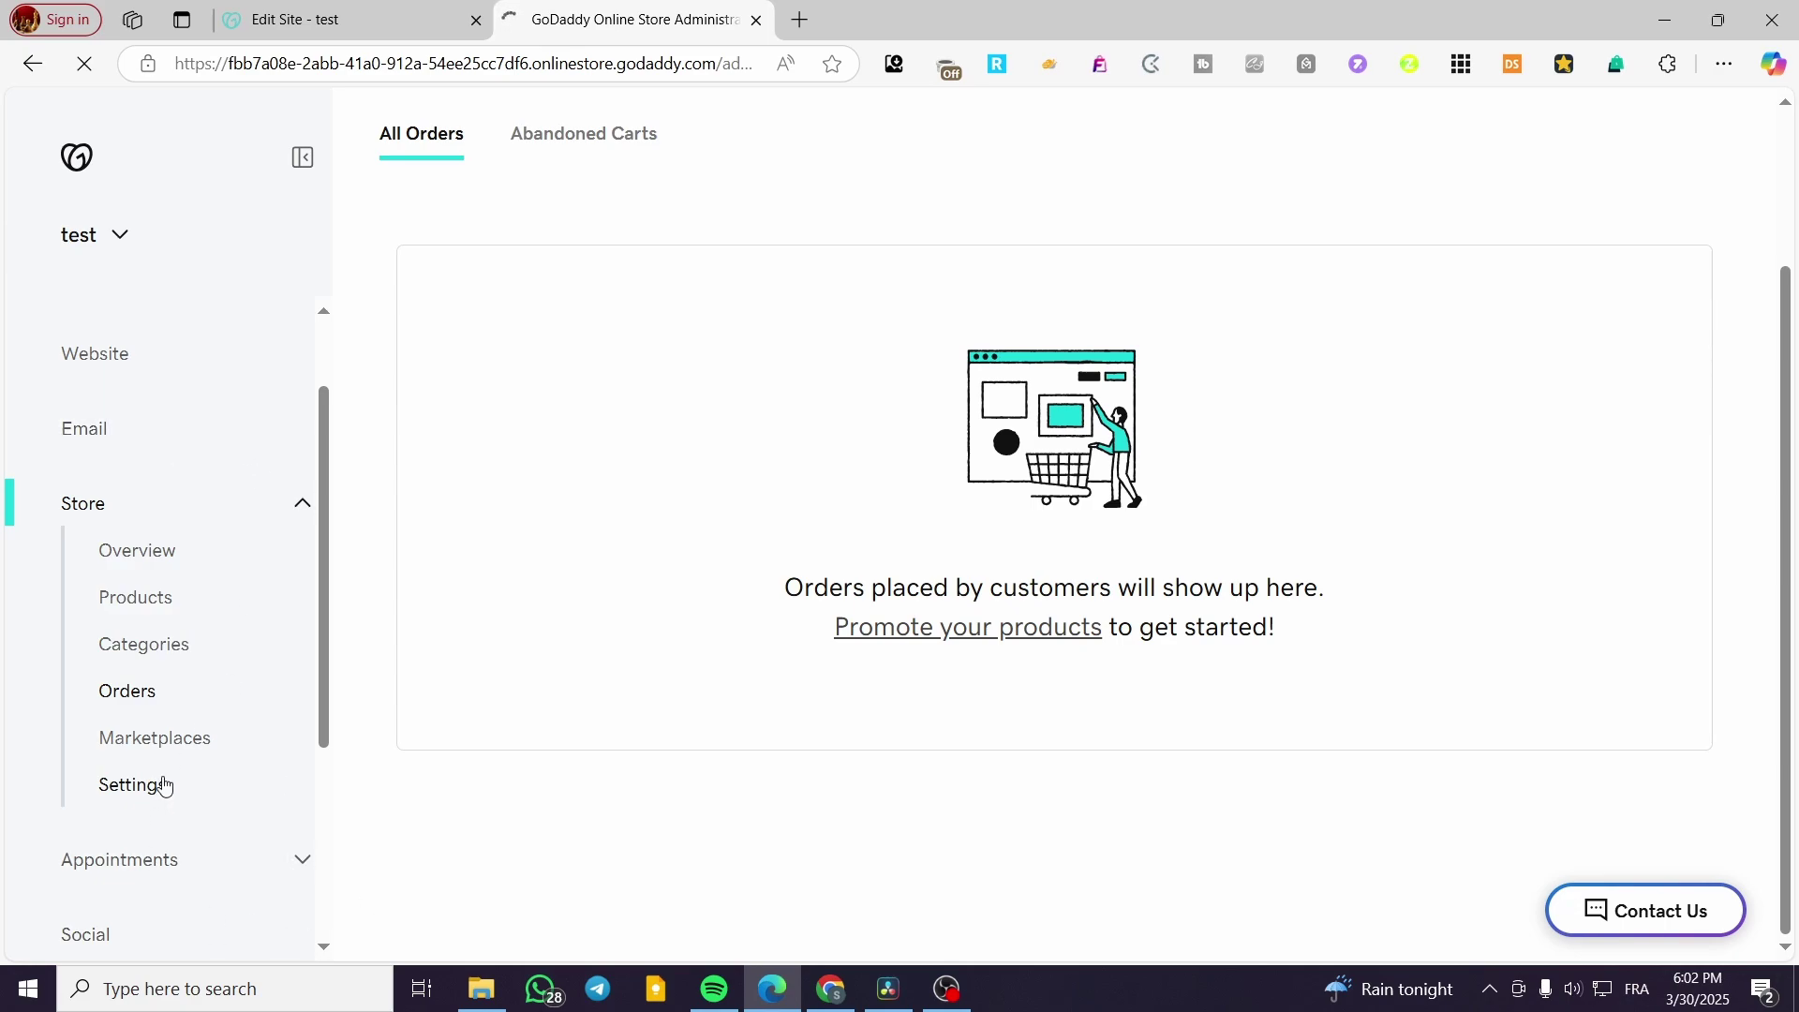
{"action": "left_click", "coordinate": [156, 788]}
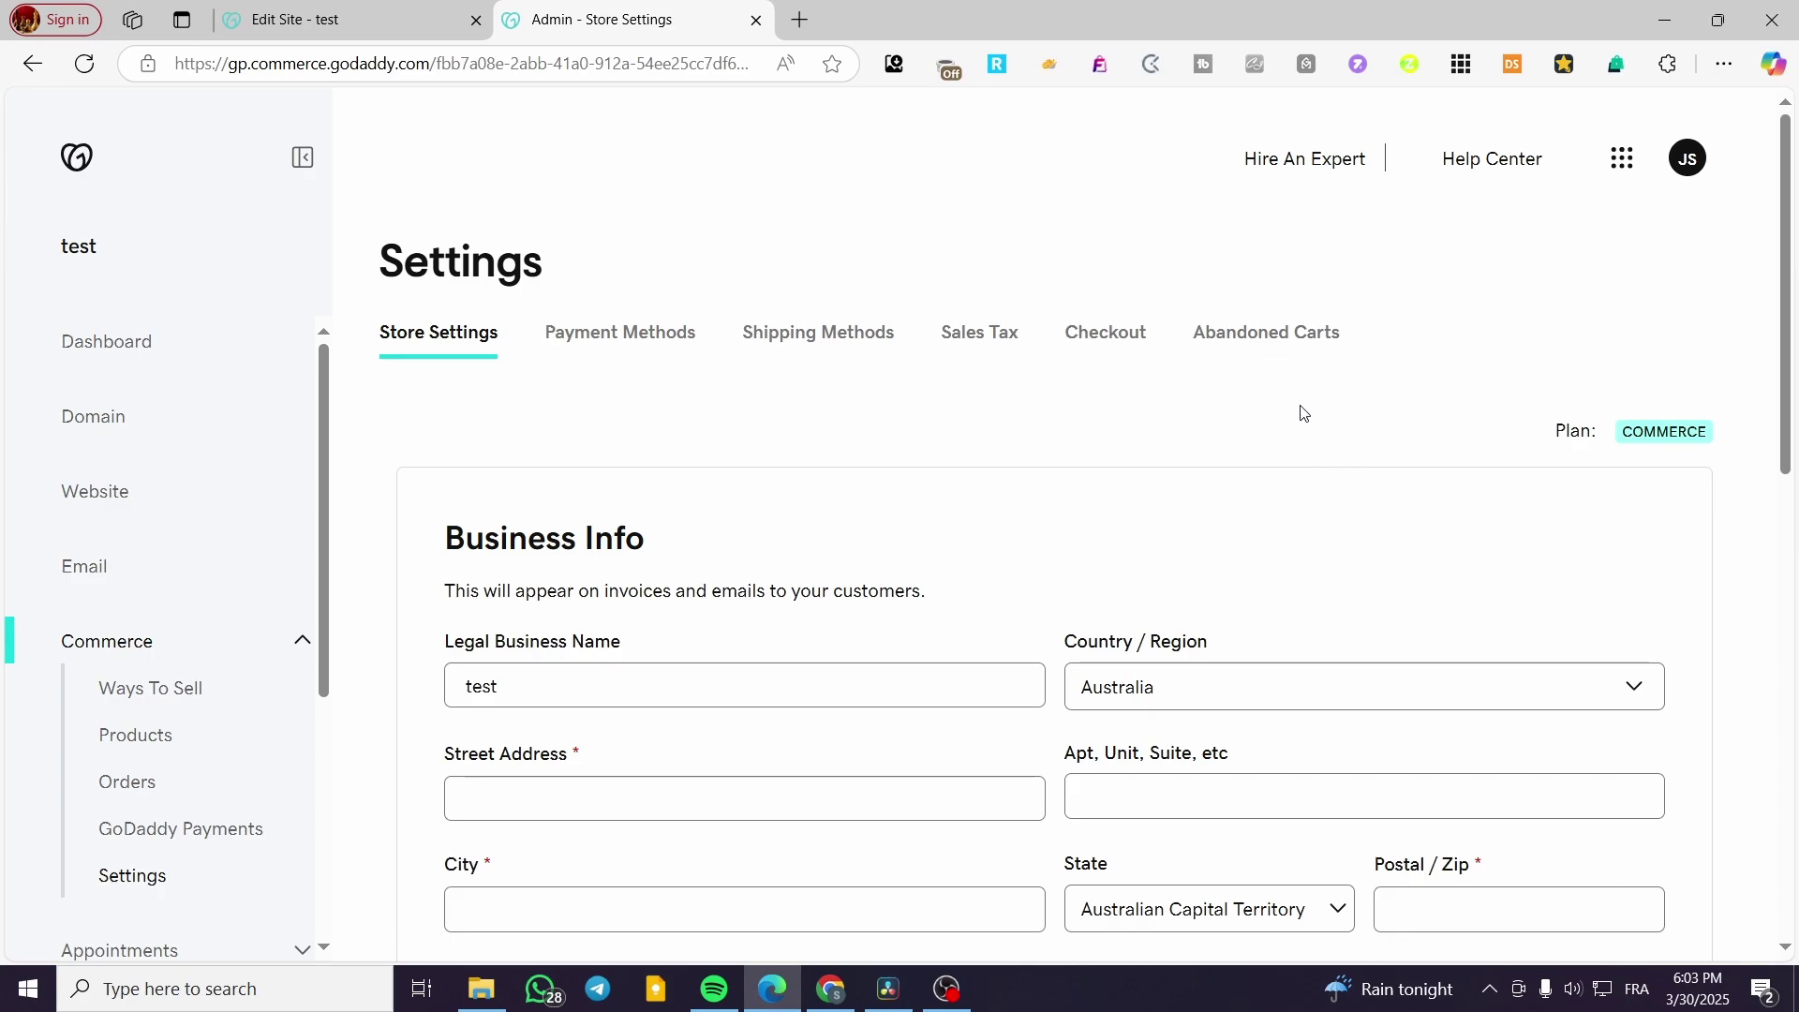
{"action": "left_click", "coordinate": [616, 337]}
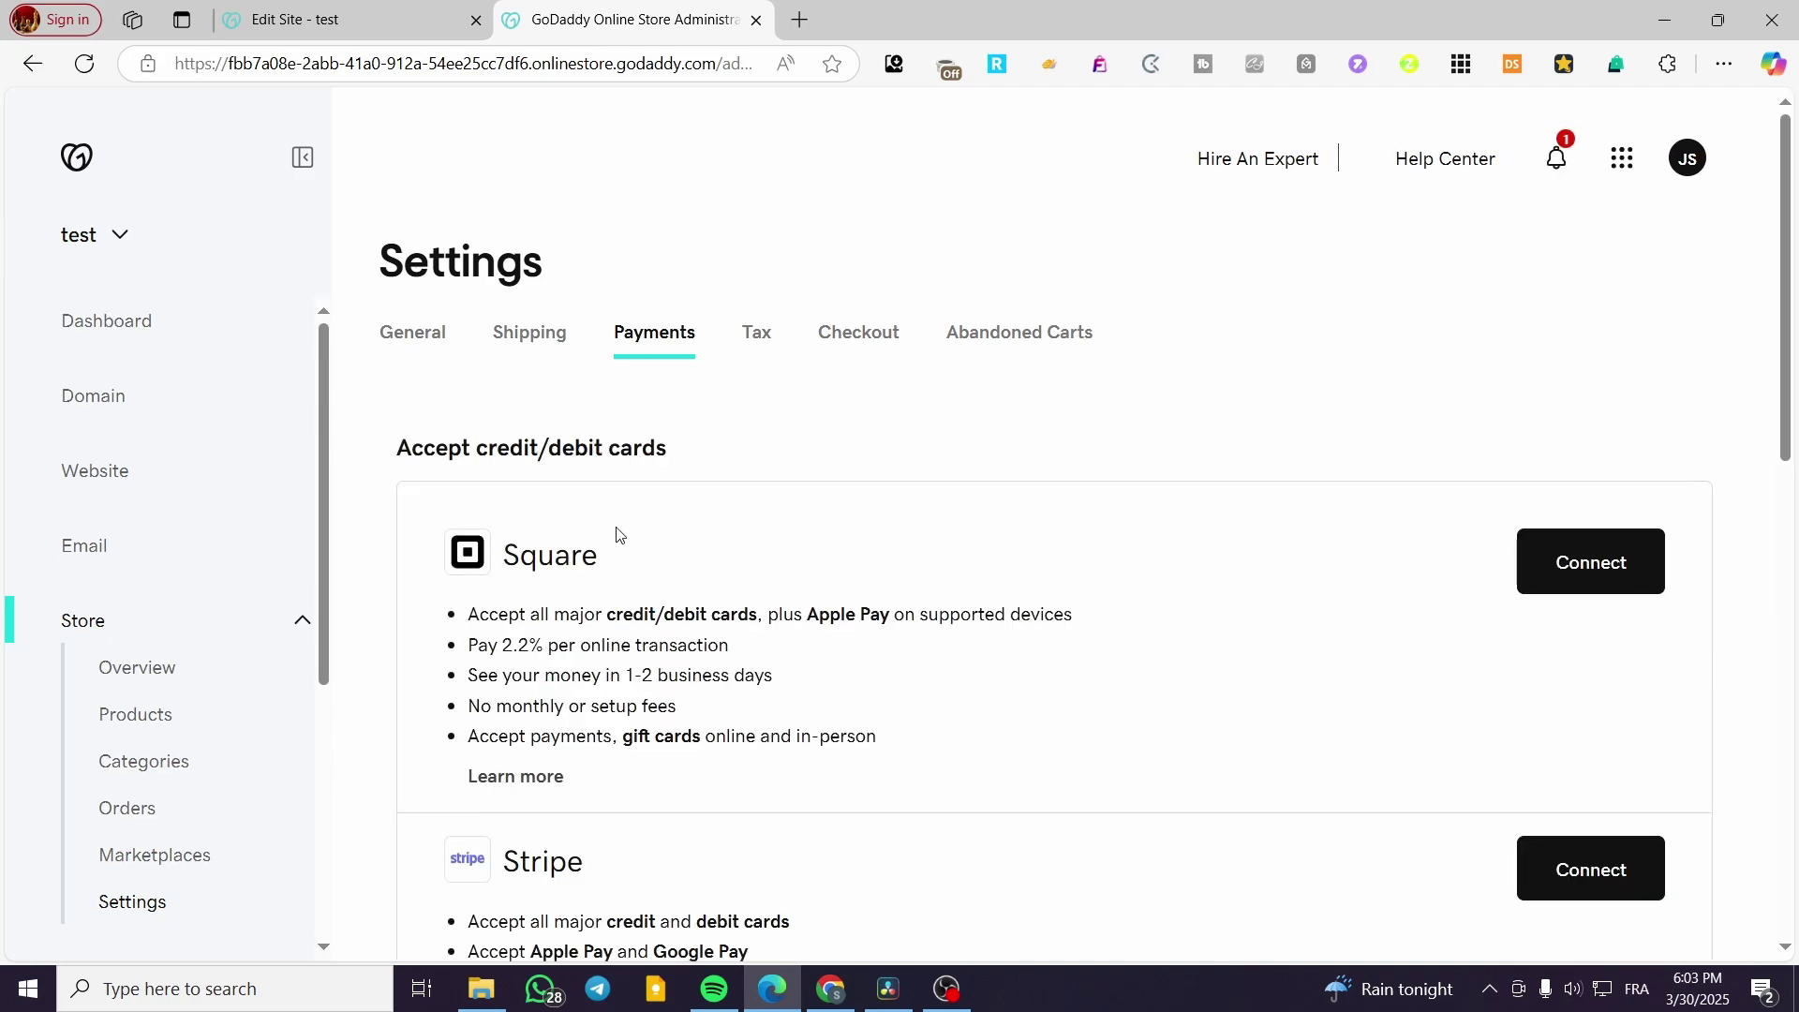
{"action": "scroll", "coordinate": [616, 529], "scroll_direction": "down", "scroll_amount": 5}
{"action": "scroll", "coordinate": [615, 529], "scroll_direction": "down", "scroll_amount": 8}
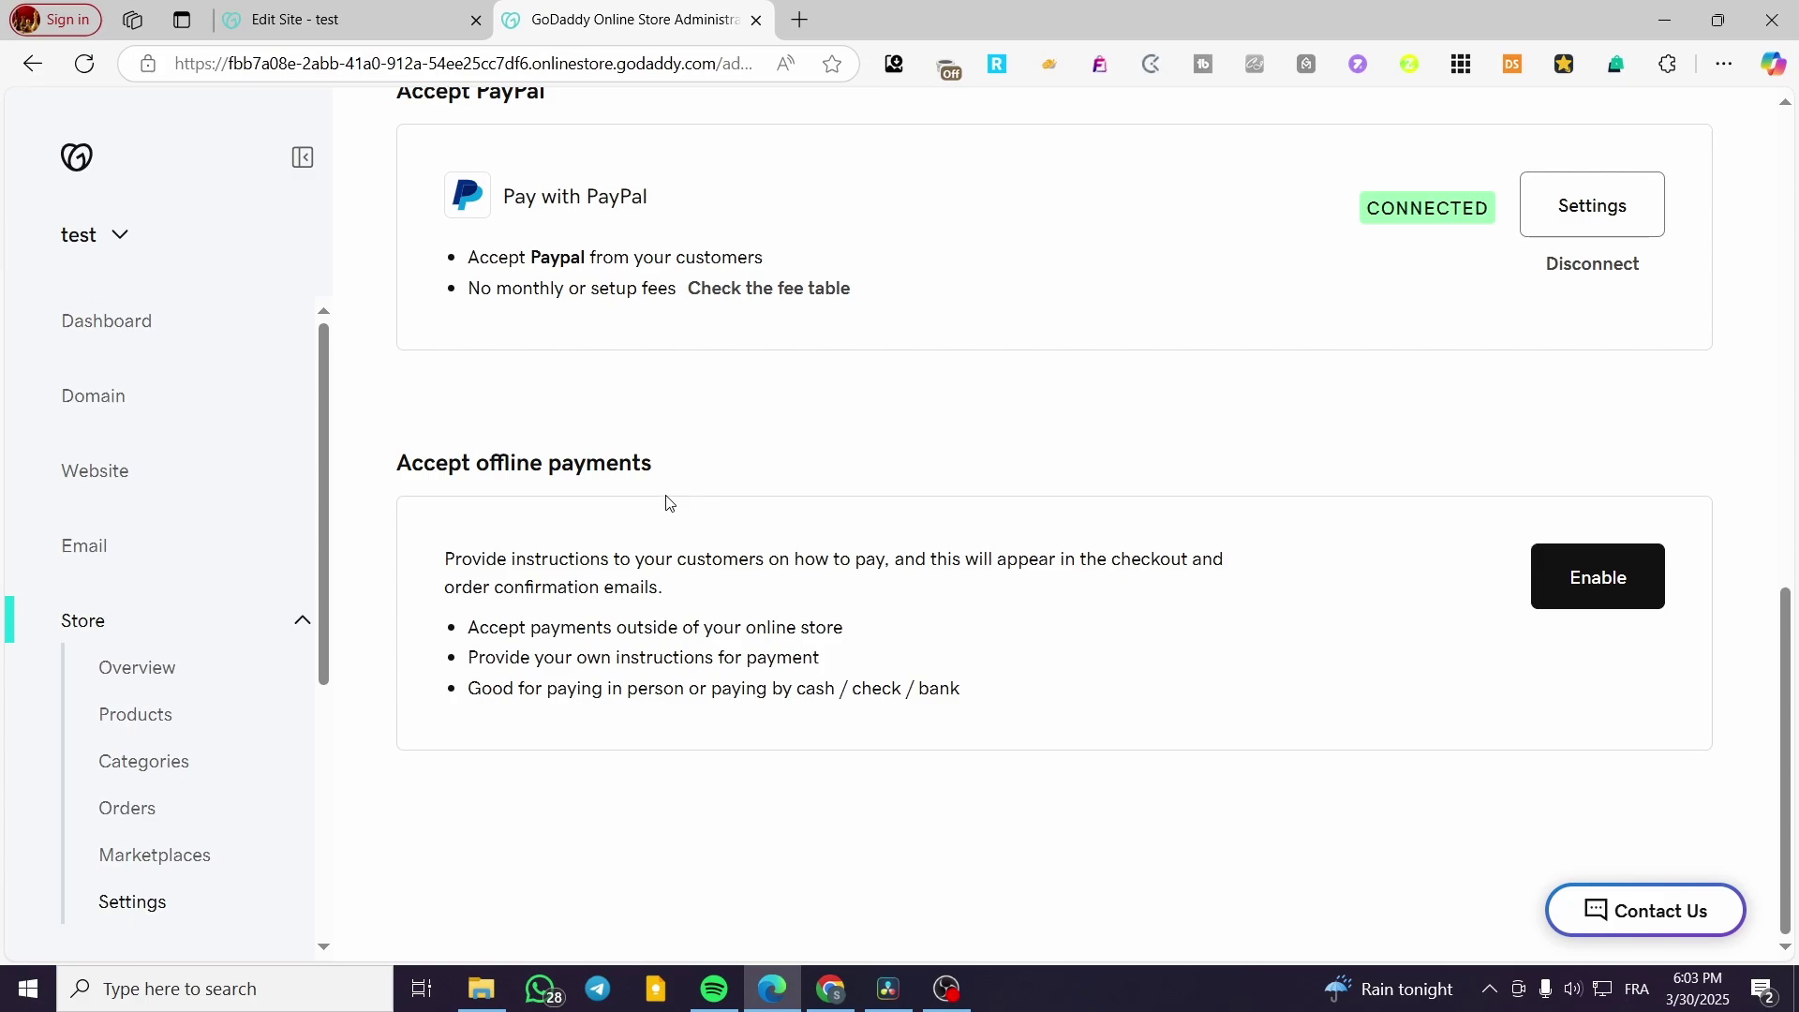
{"action": "scroll", "coordinate": [671, 506], "scroll_direction": "up", "scroll_amount": 10}
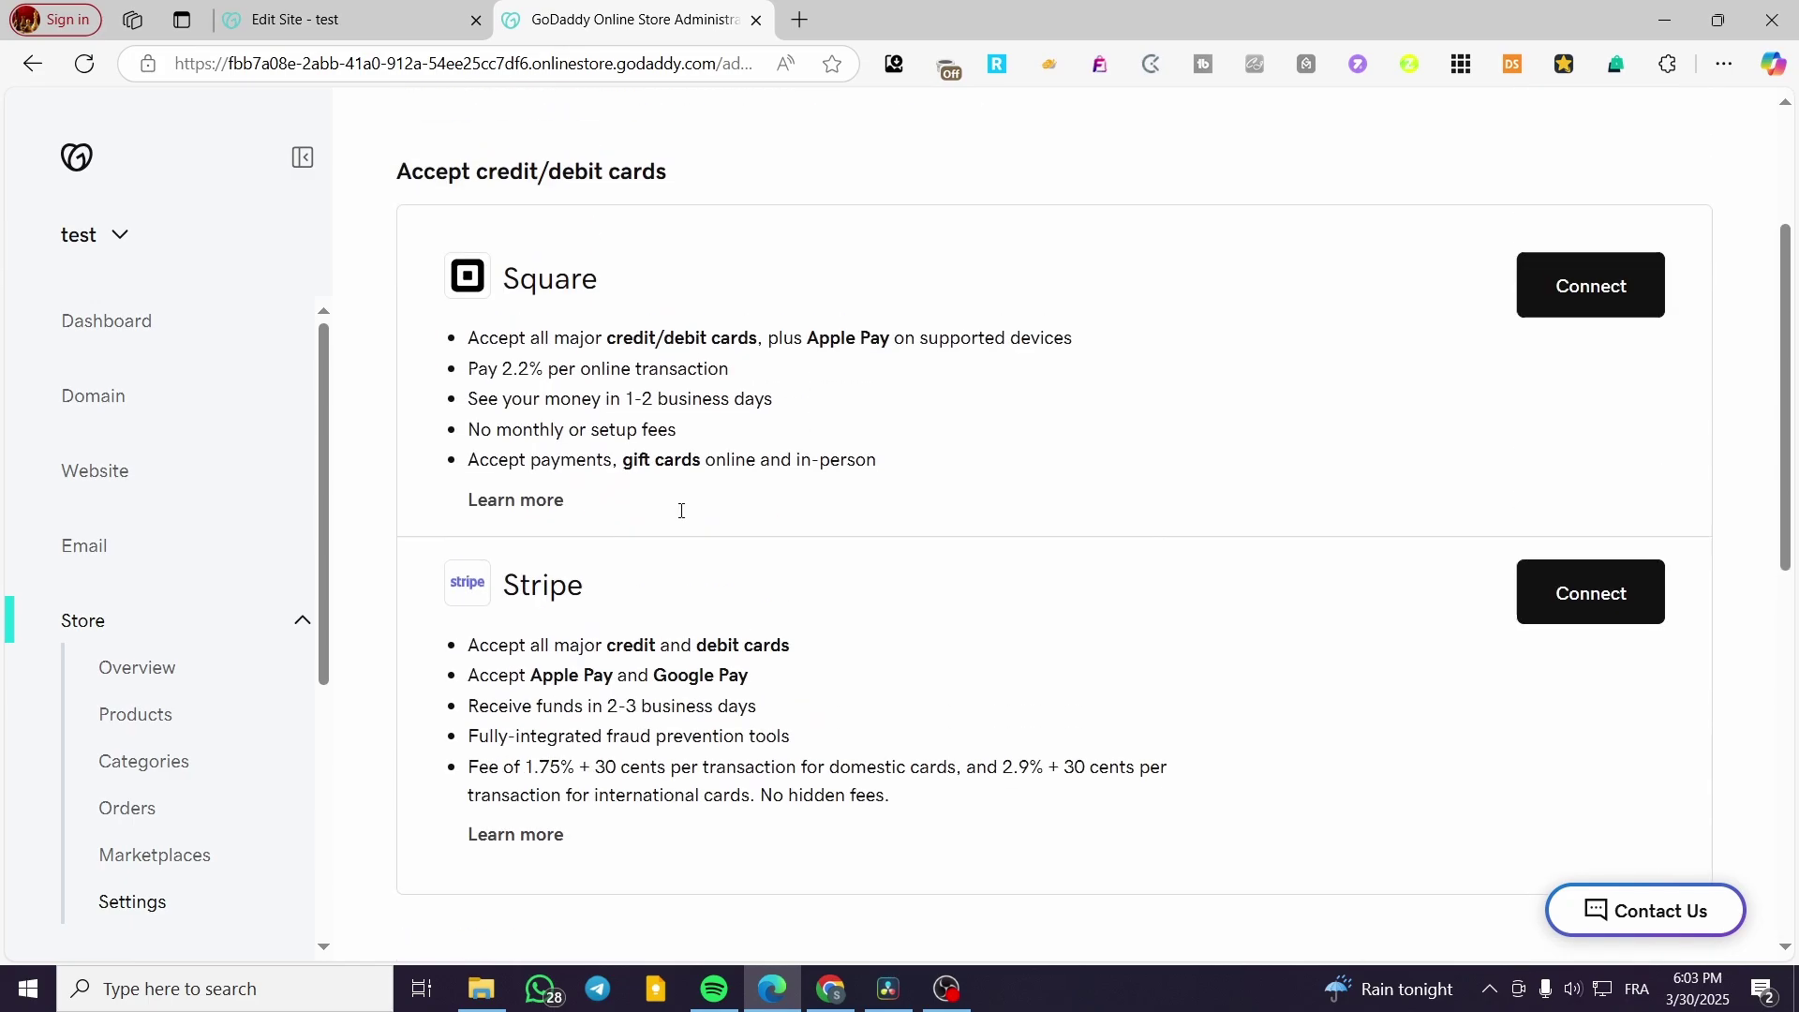
{"action": "scroll", "coordinate": [1069, 493], "scroll_direction": "up", "scroll_amount": 2}
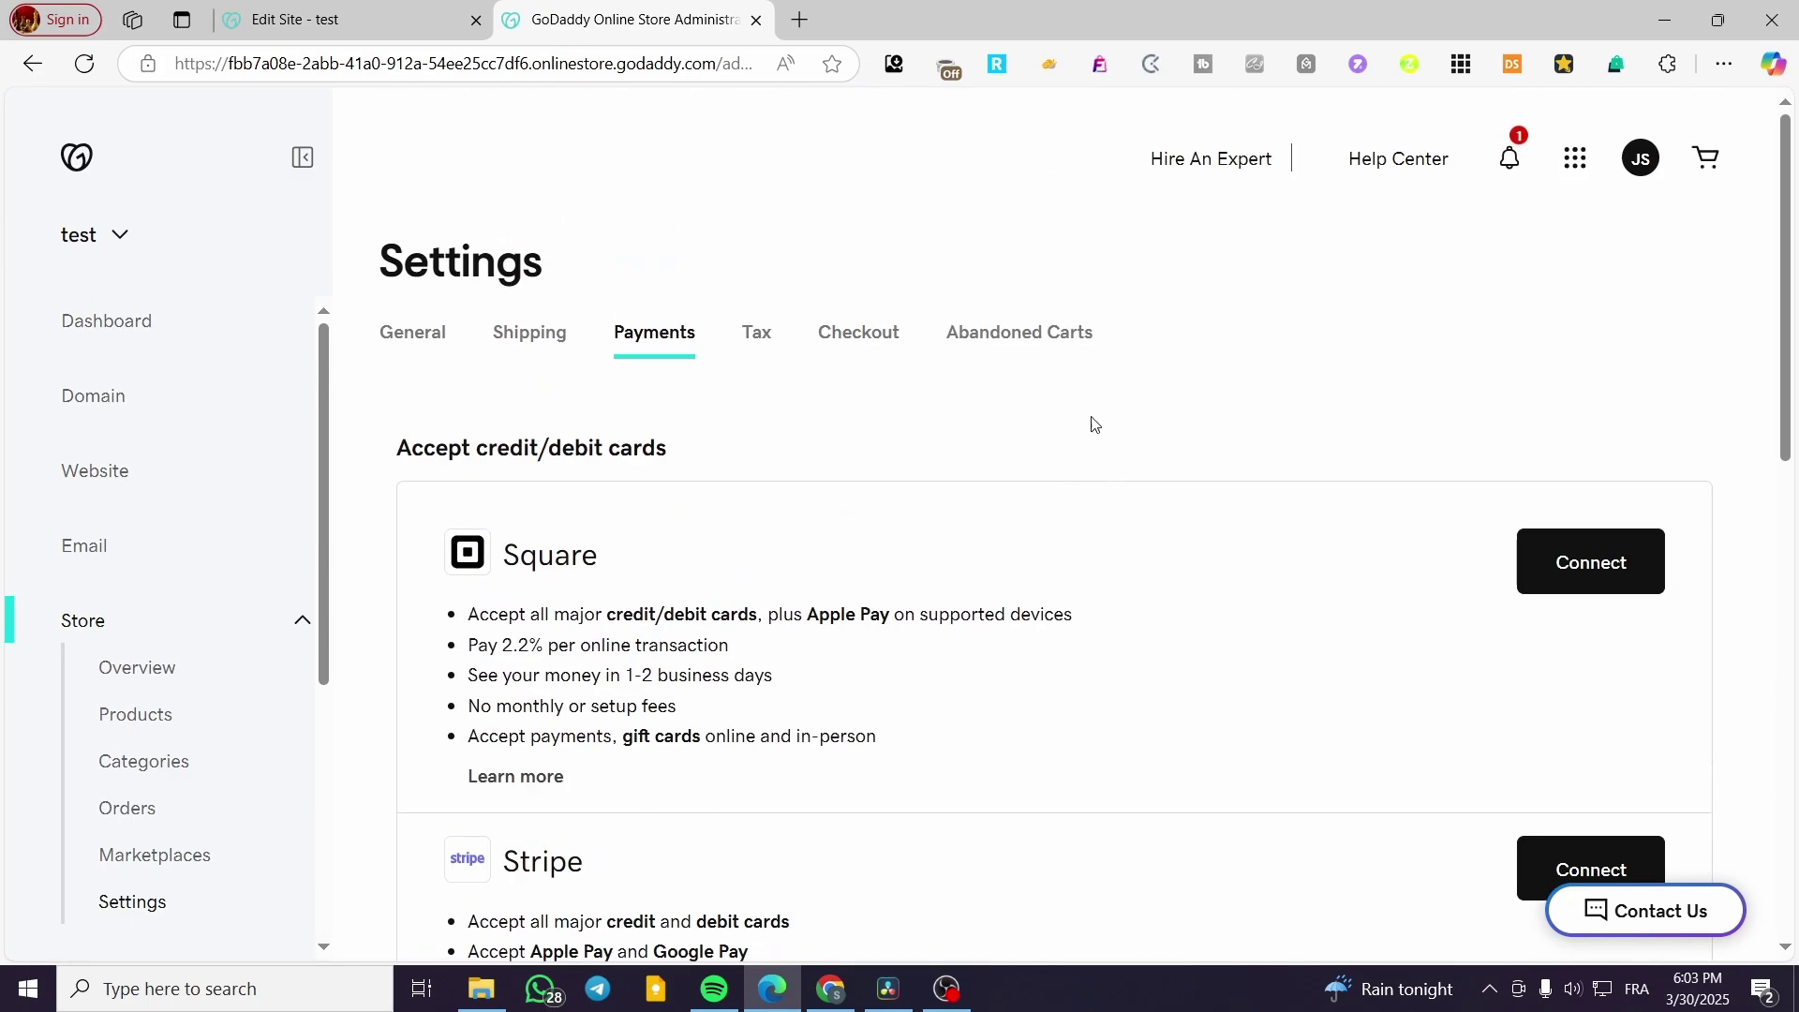
{"action": "left_click", "coordinate": [1078, 339]}
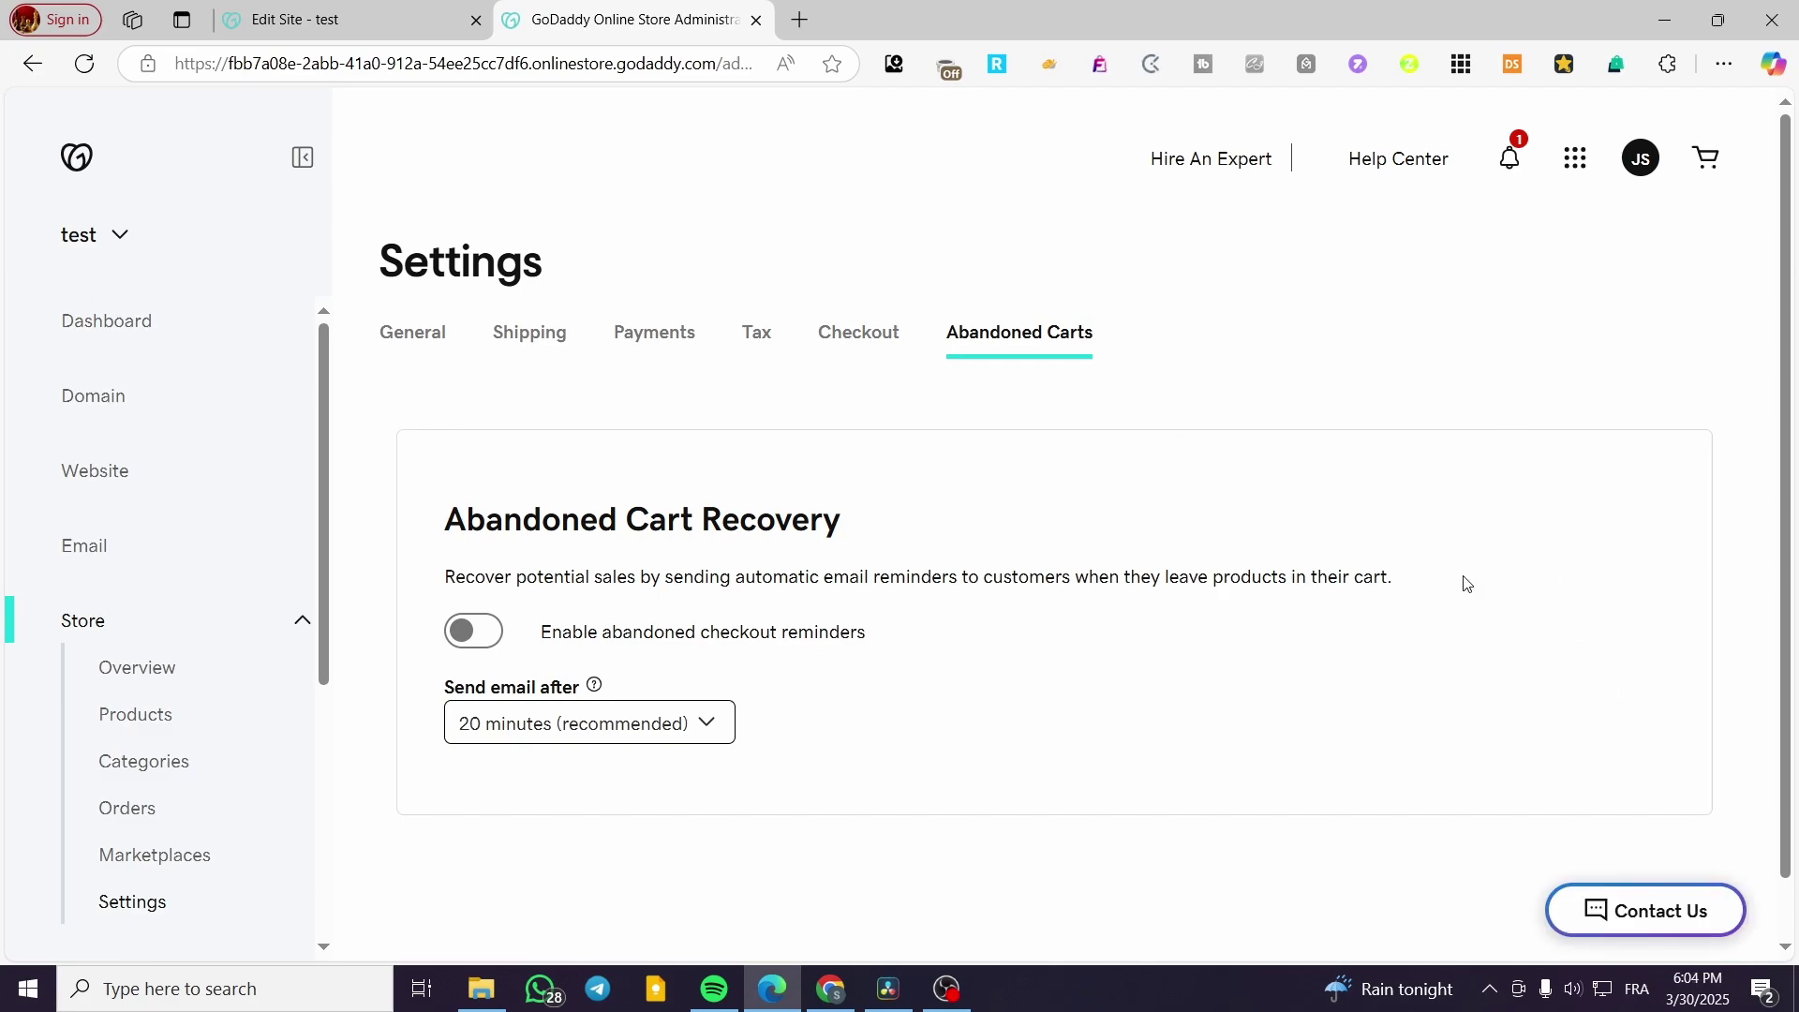
Leave the store settings for the account's list of businesses, and start setting up a free website
{"action": "left_click", "coordinate": [147, 333]}
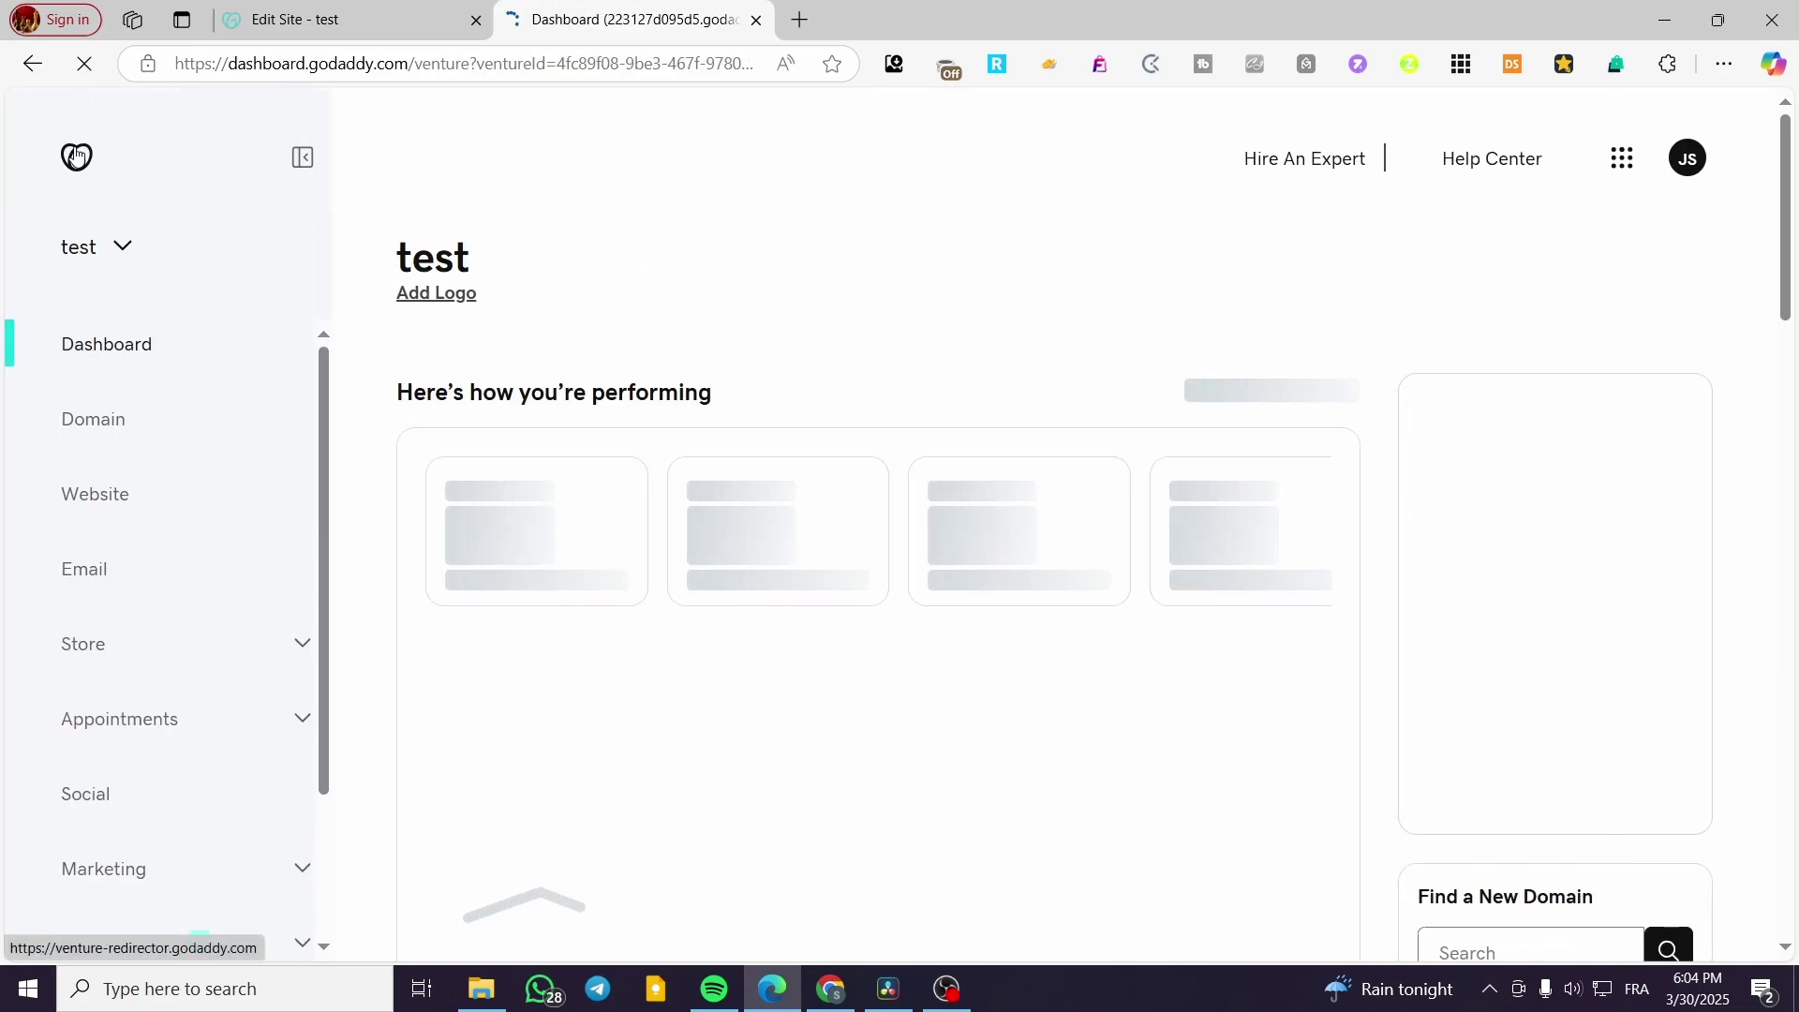
{"action": "left_click", "coordinate": [241, 161]}
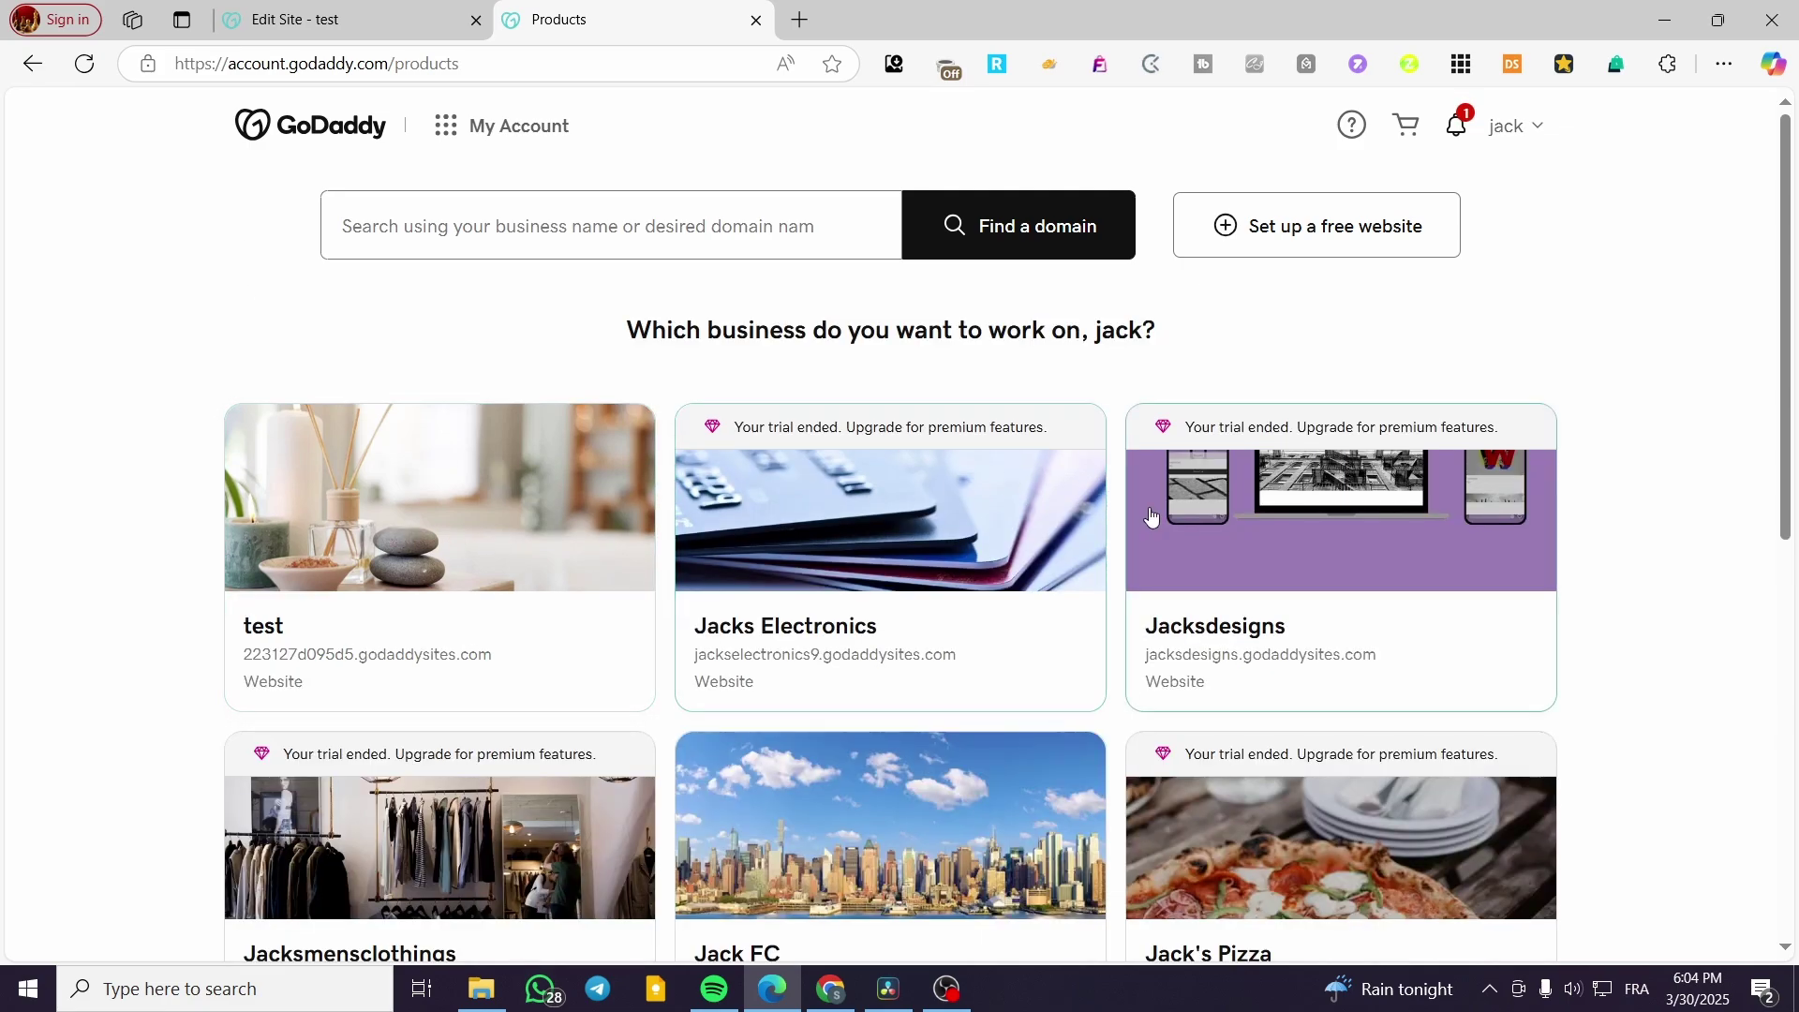
{"action": "left_click", "coordinate": [1287, 238]}
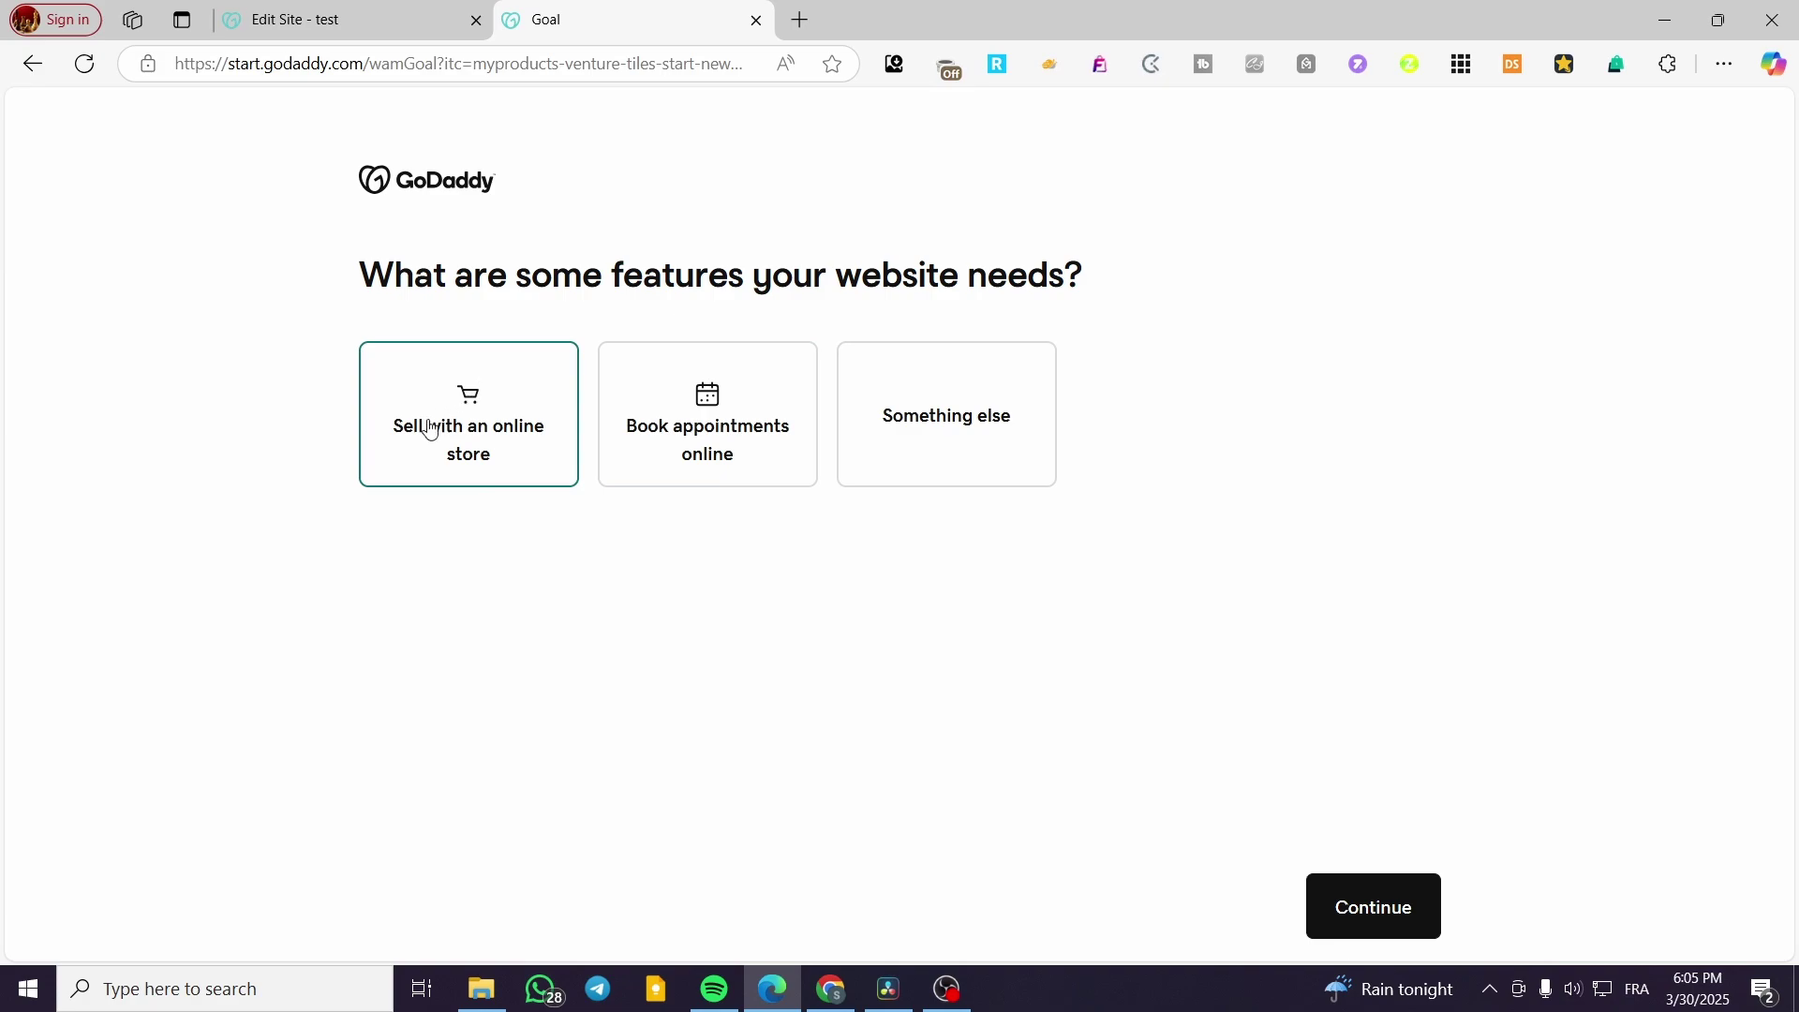
Choose only "Sell with an online store" as the new website's feature, and continue to the business category
{"action": "left_click", "coordinate": [475, 473]}
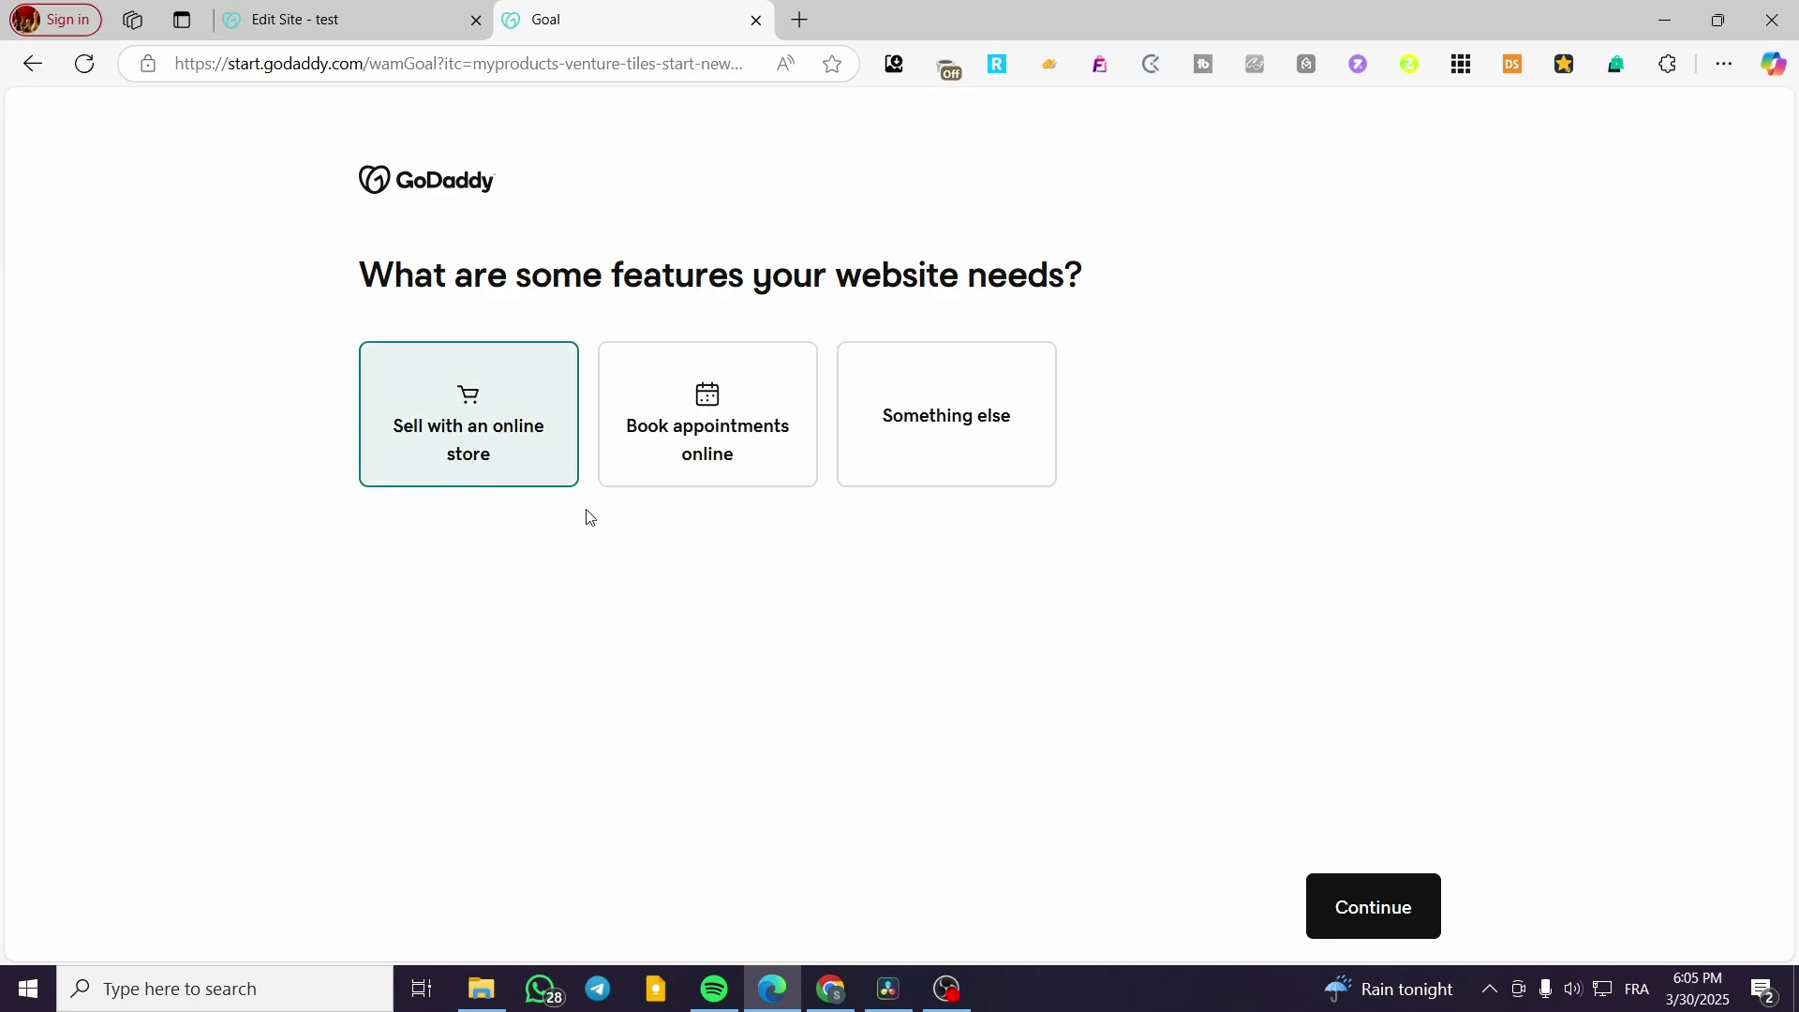
{"action": "left_click", "coordinate": [667, 455]}
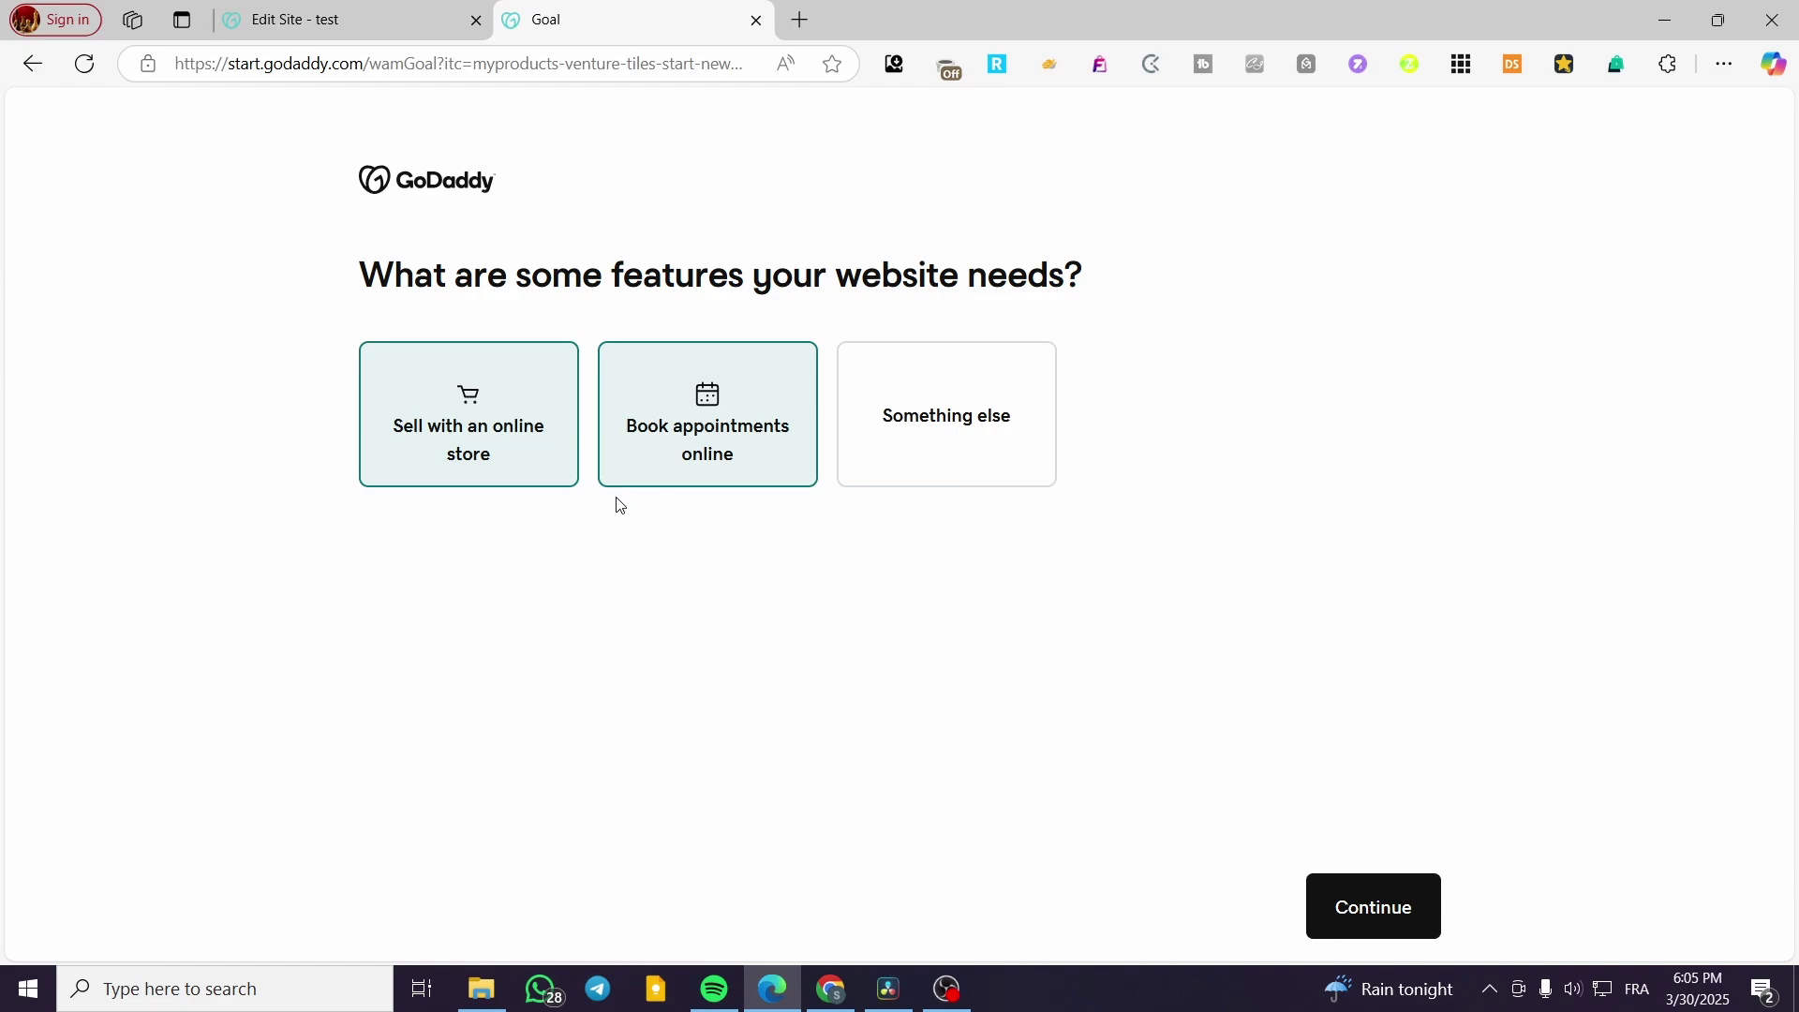
{"action": "left_click", "coordinate": [686, 429]}
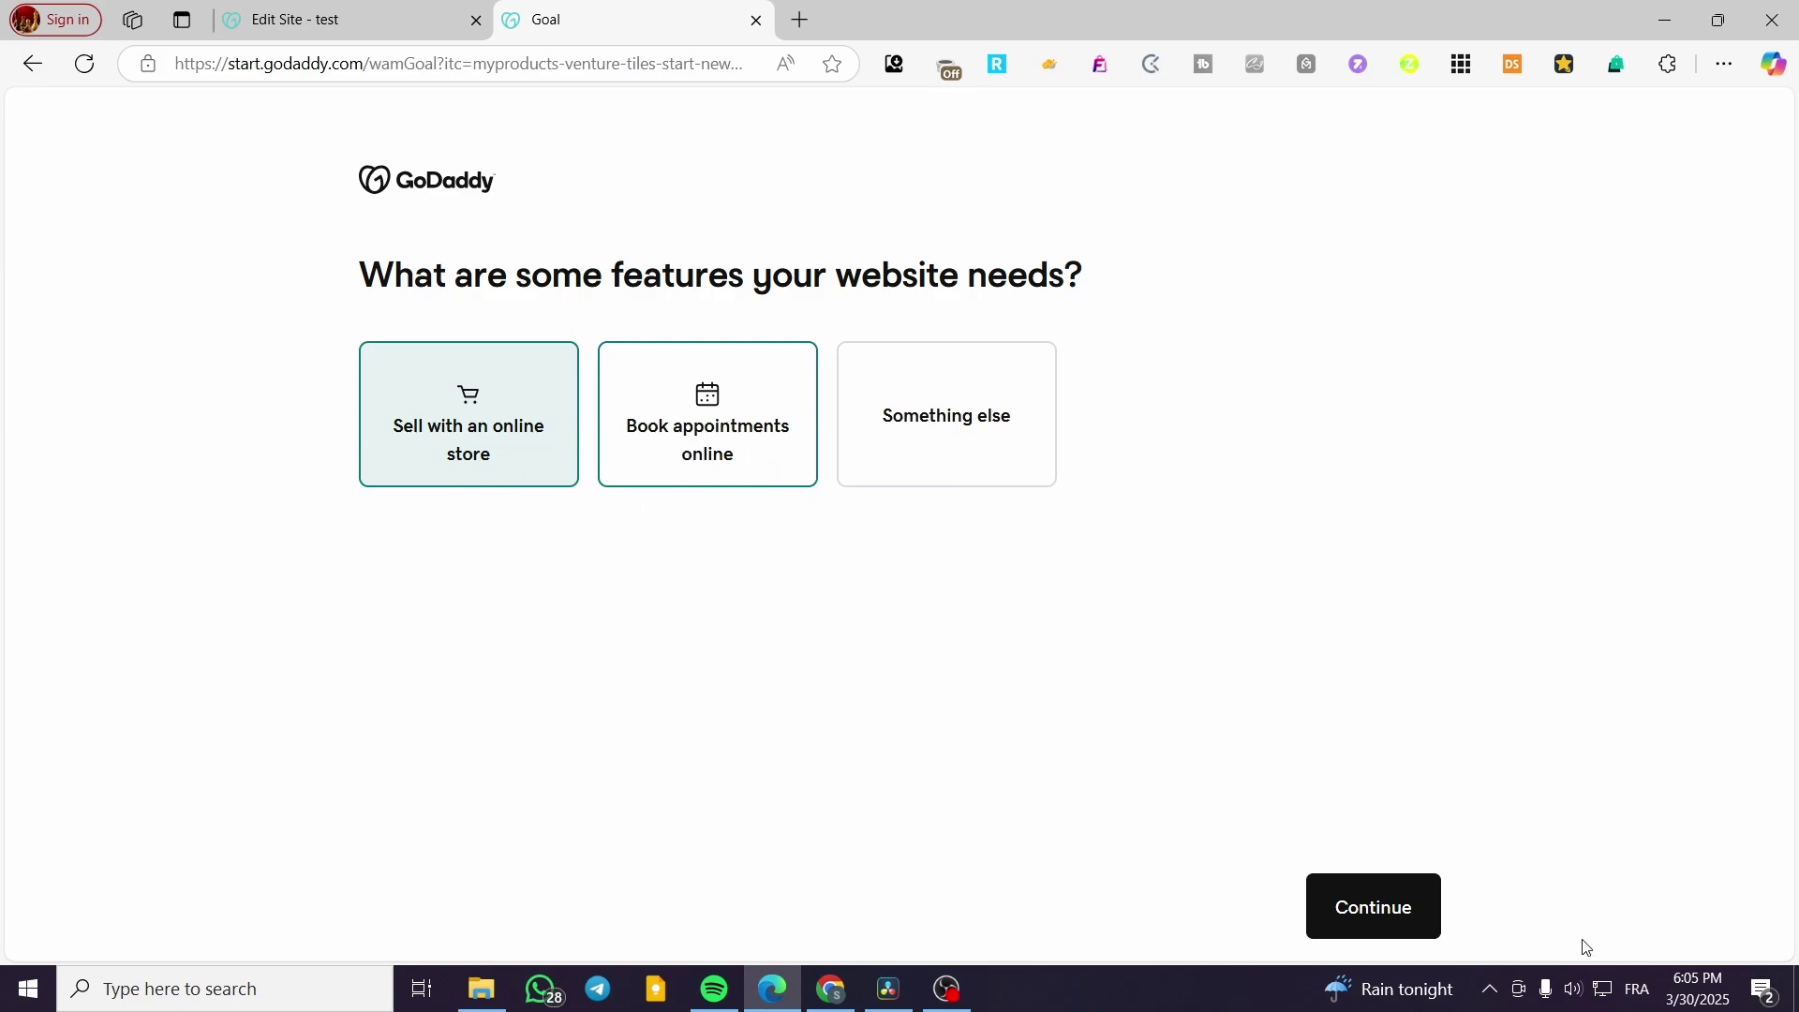
{"action": "left_click", "coordinate": [1375, 906]}
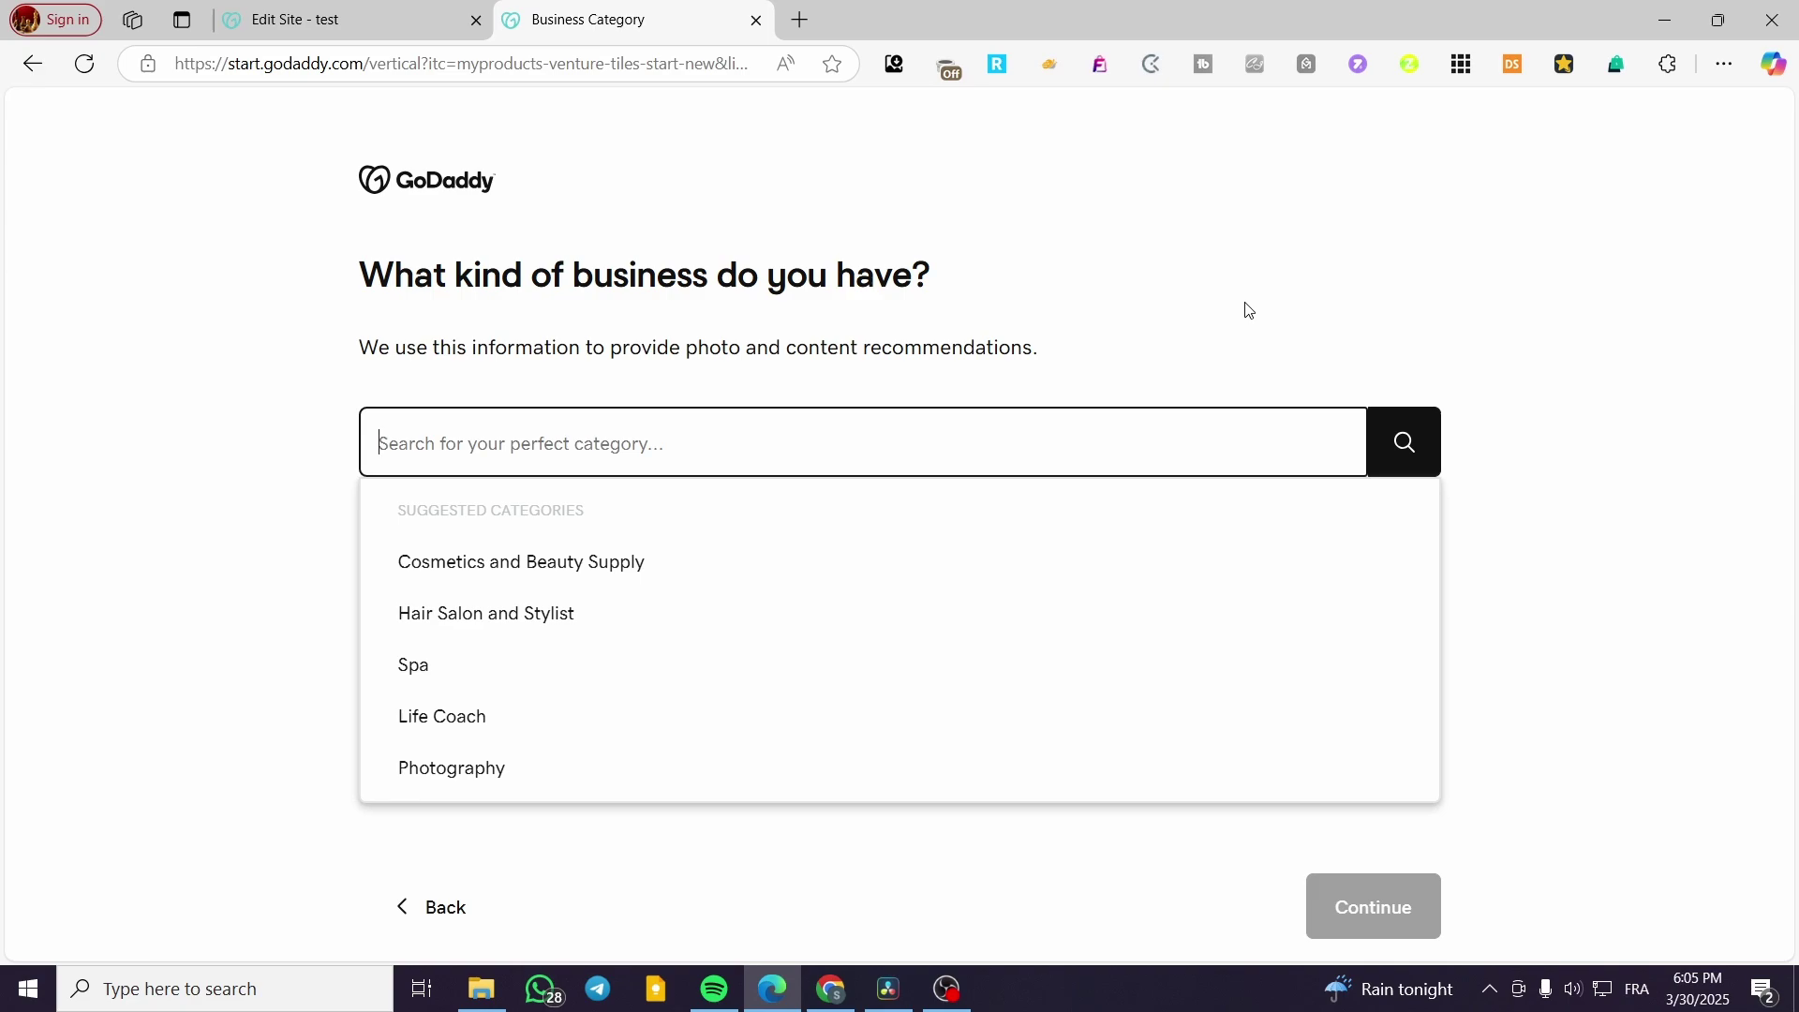
Set the business category to "Mobile and Cellular Phones" and continue to the business name
{"action": "type", "text": "mobile"}
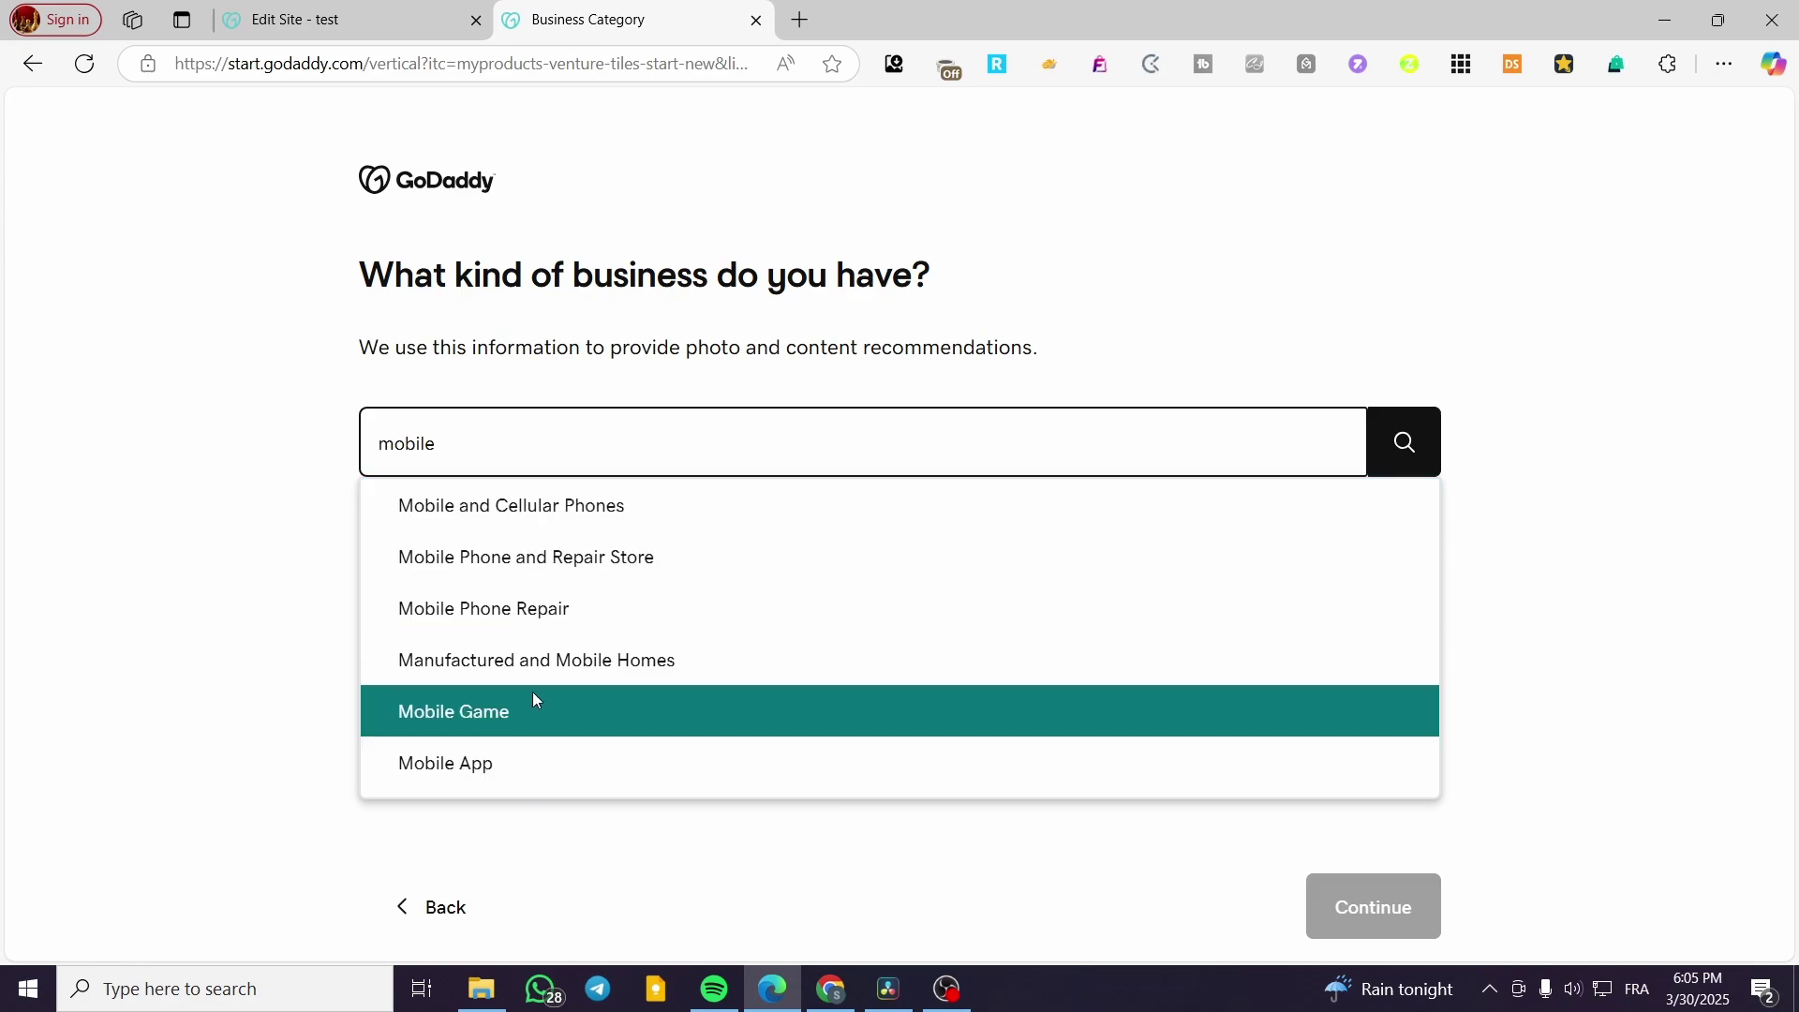
{"action": "left_click", "coordinate": [596, 522]}
{"action": "left_click", "coordinate": [1374, 909]}
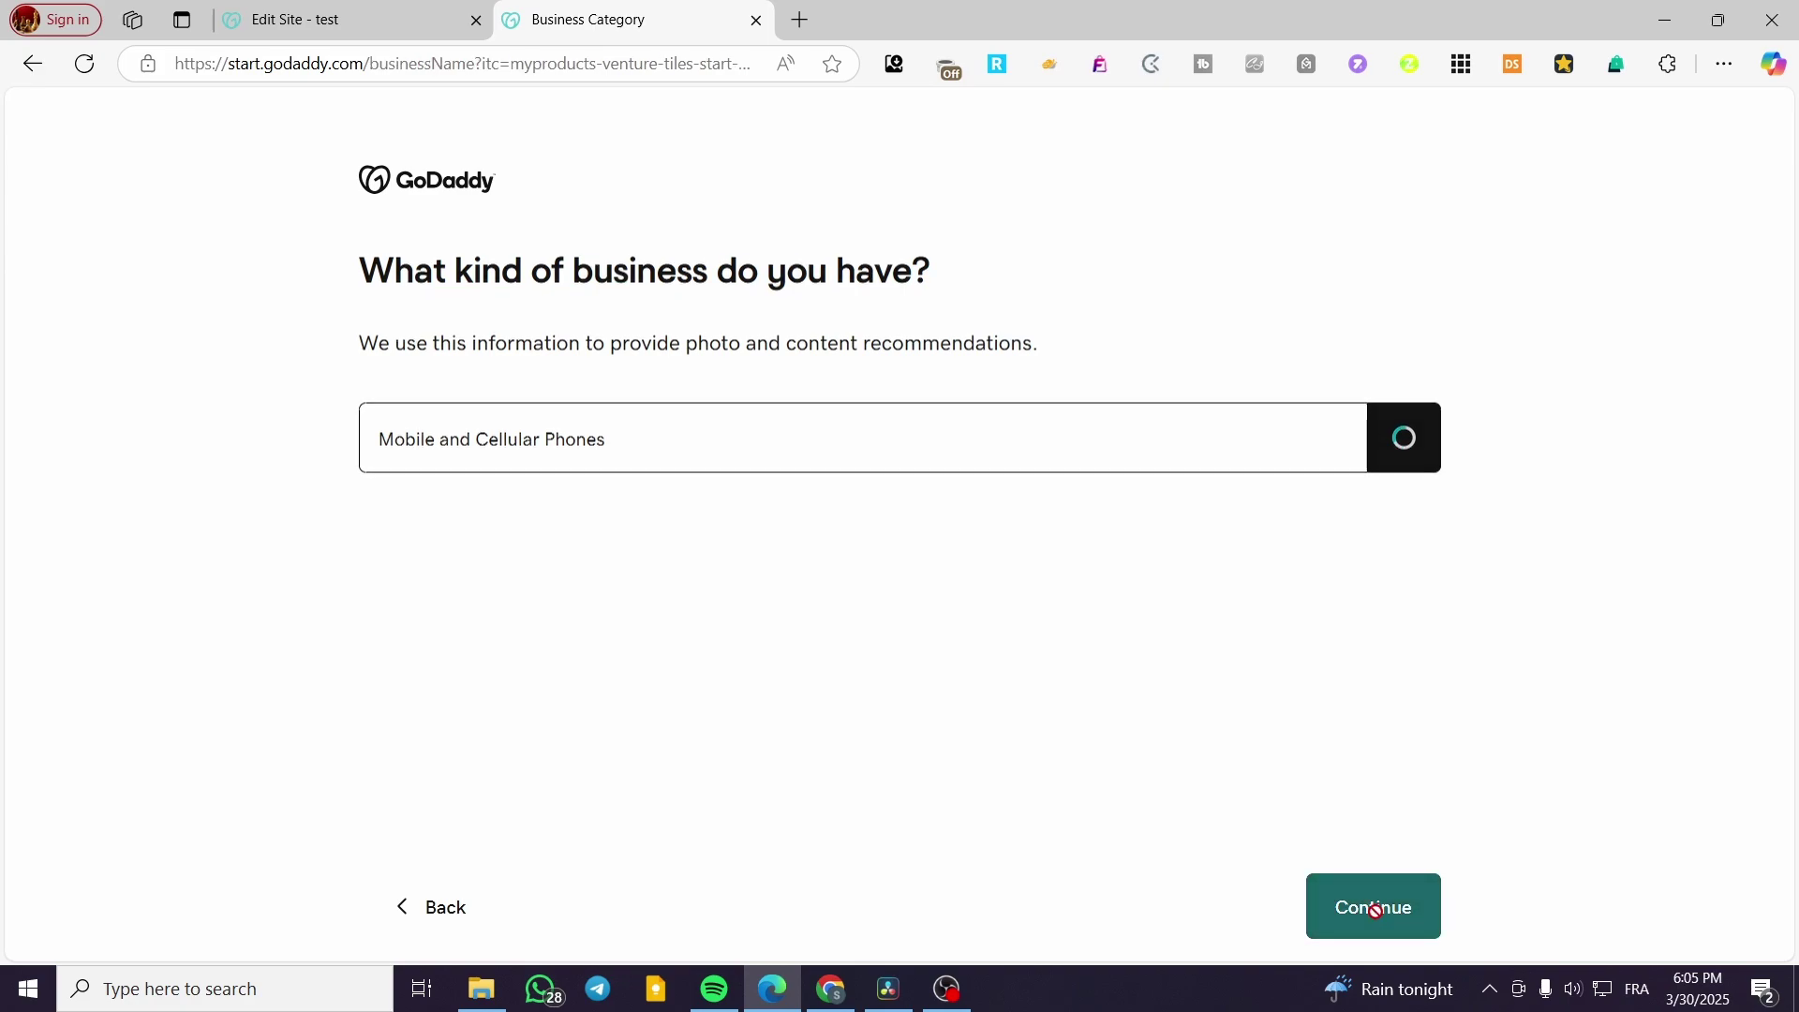
Name the business "Jack phone" and continue to the contact details
{"action": "left_click", "coordinate": [721, 426]}
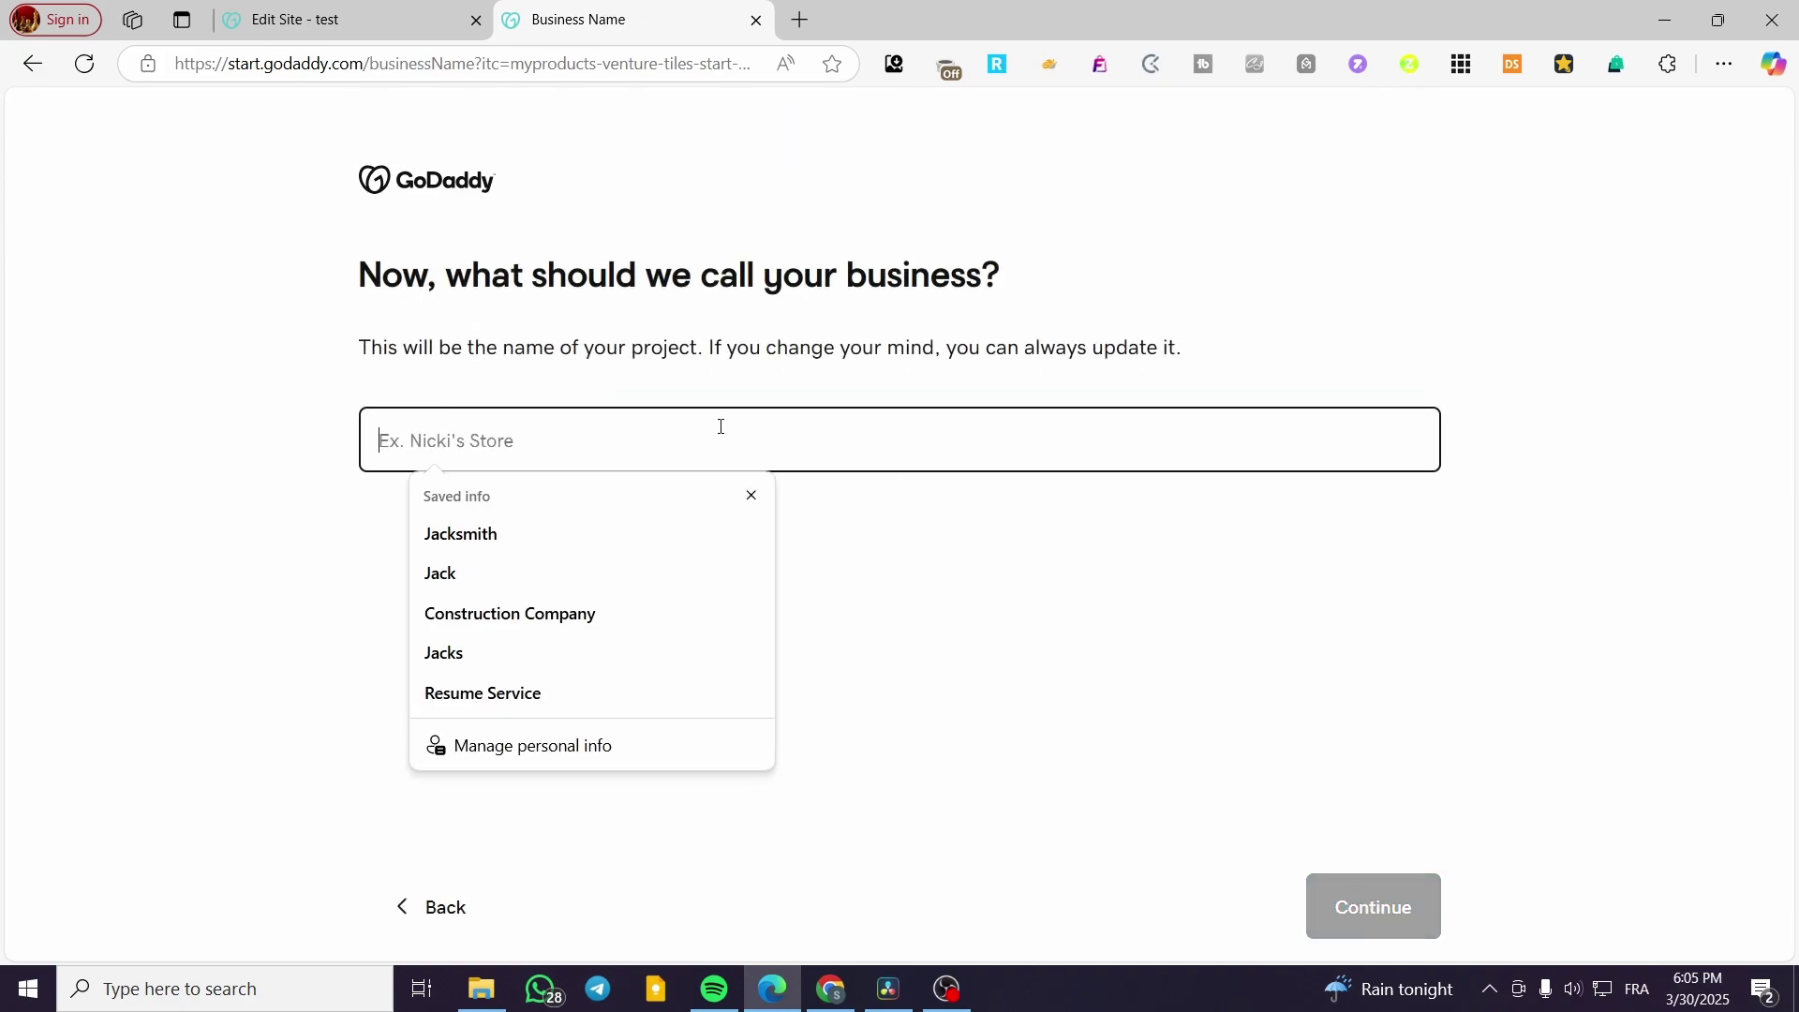
{"action": "left_click", "coordinate": [700, 572]}
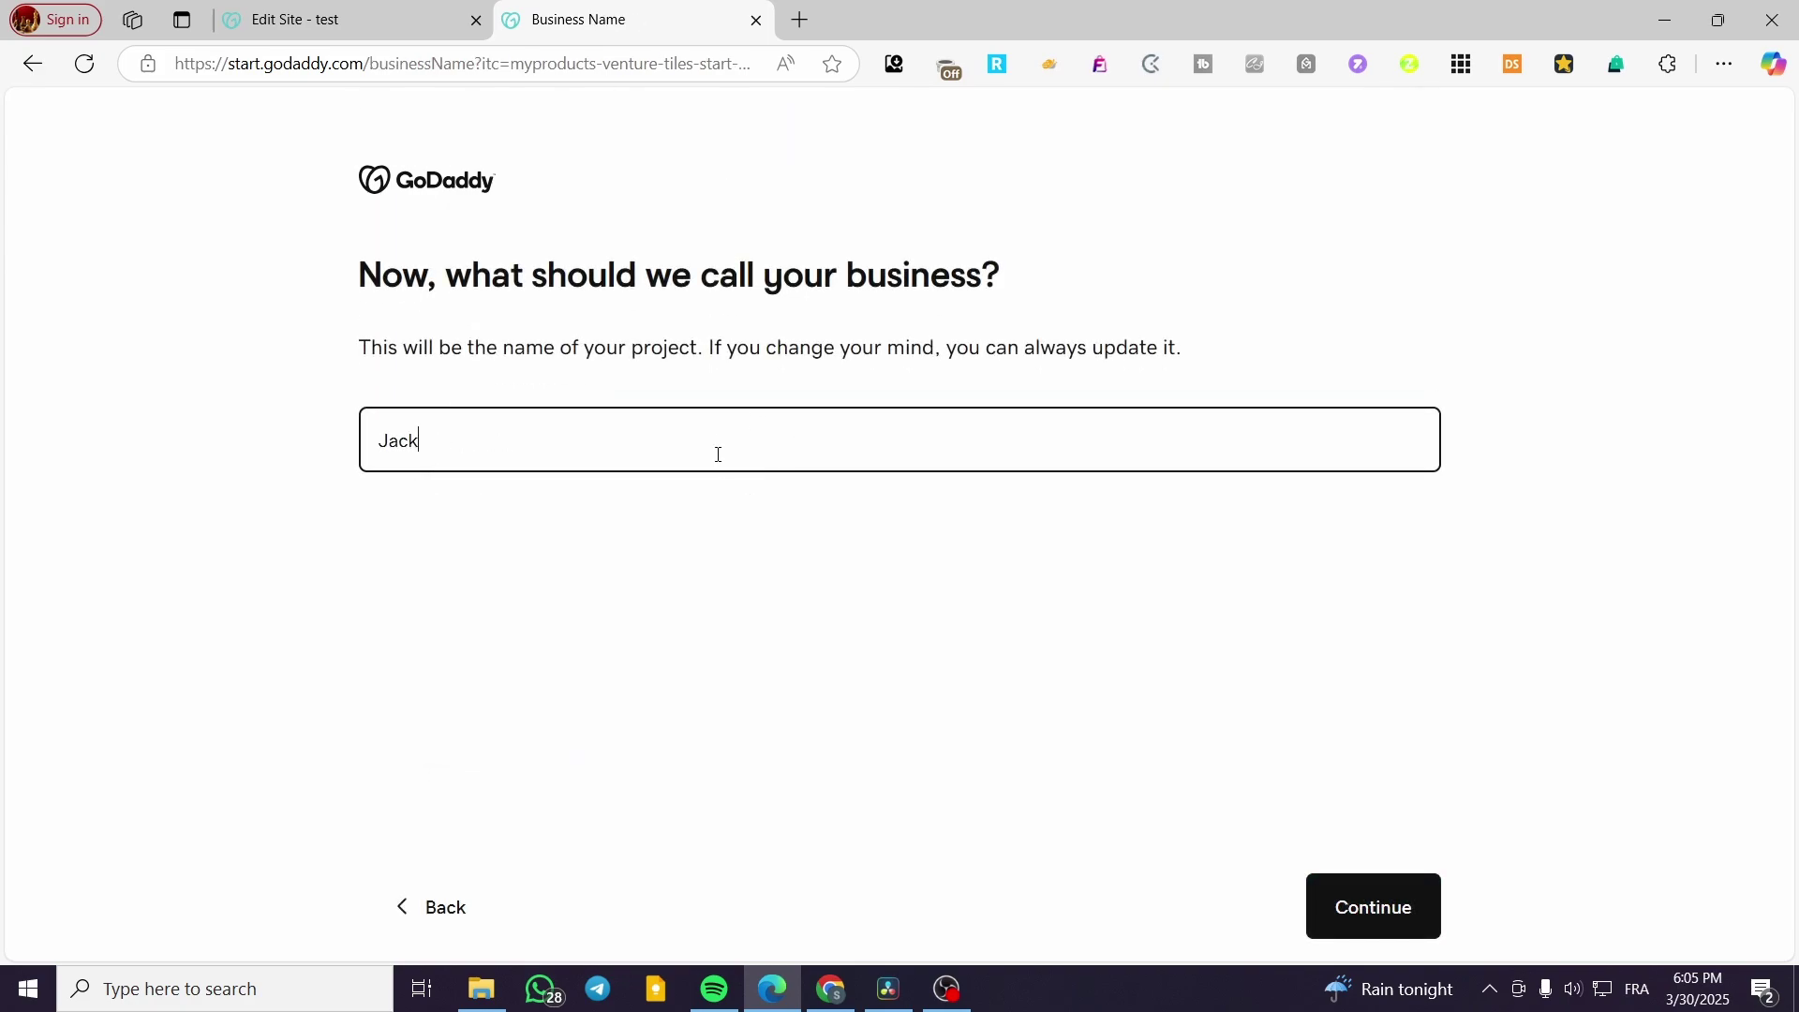
{"action": "type", "text": "p"}
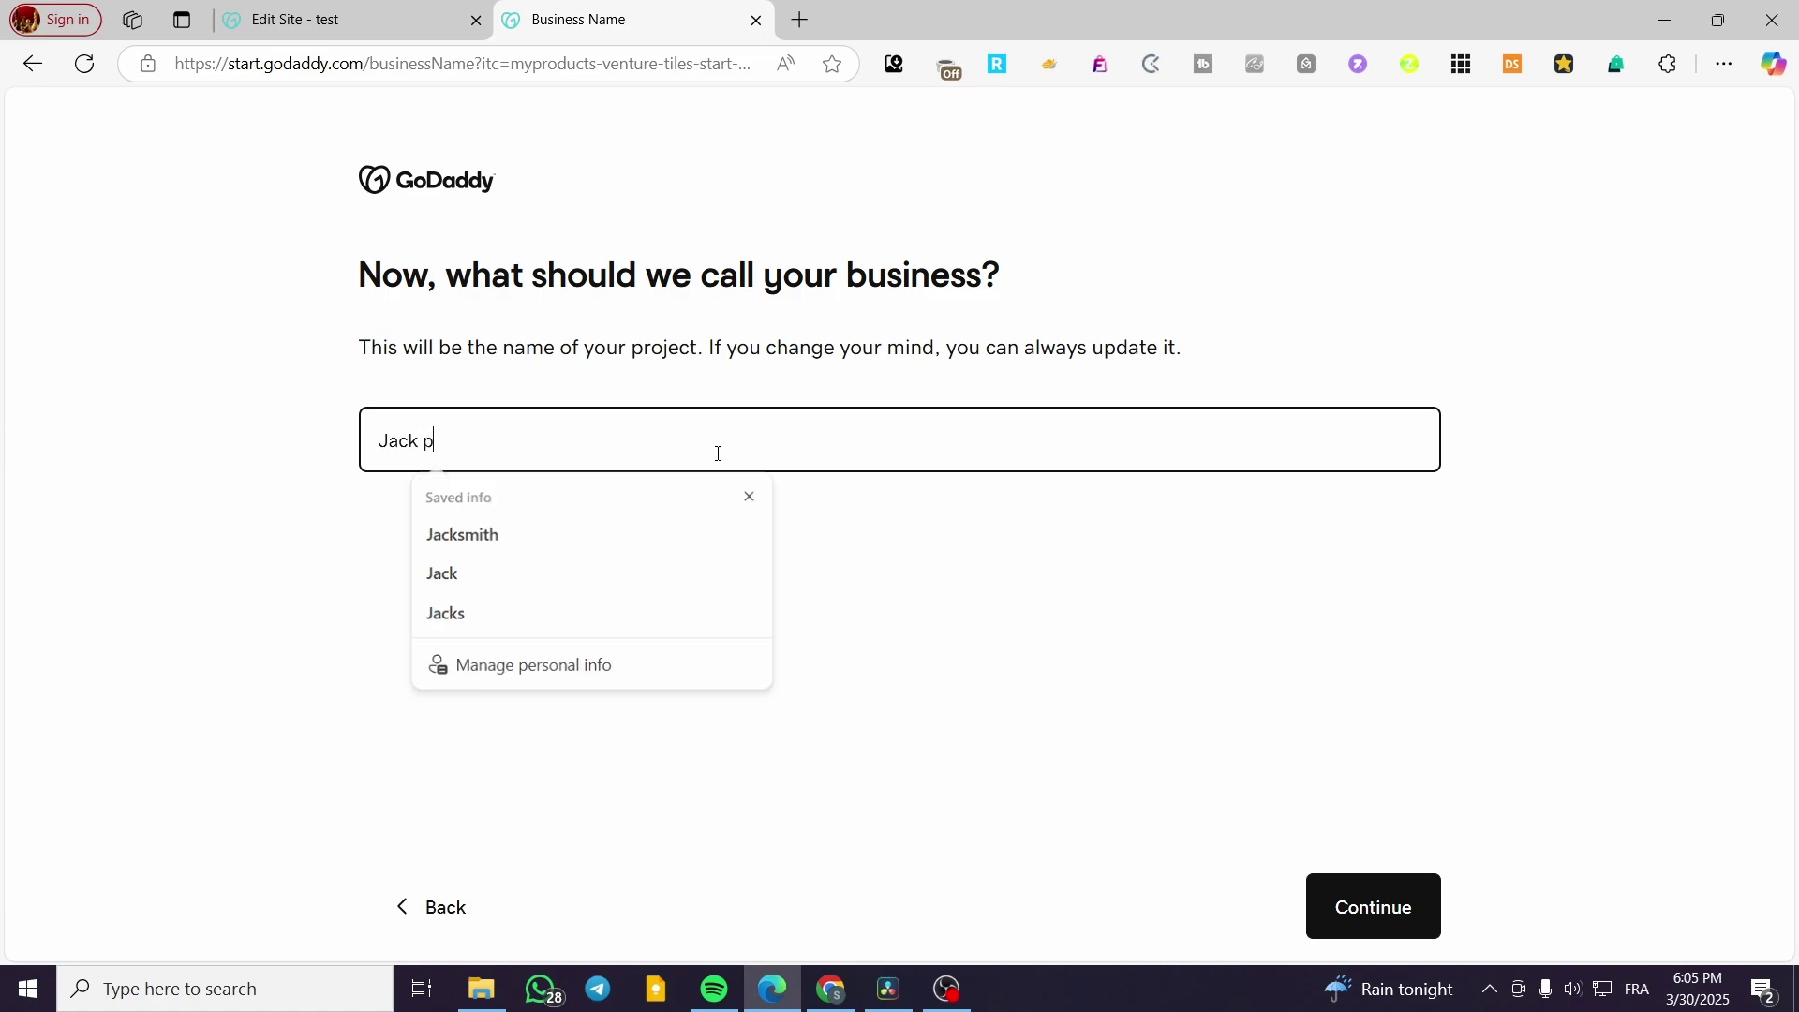
{"action": "type", "text": "gone"}
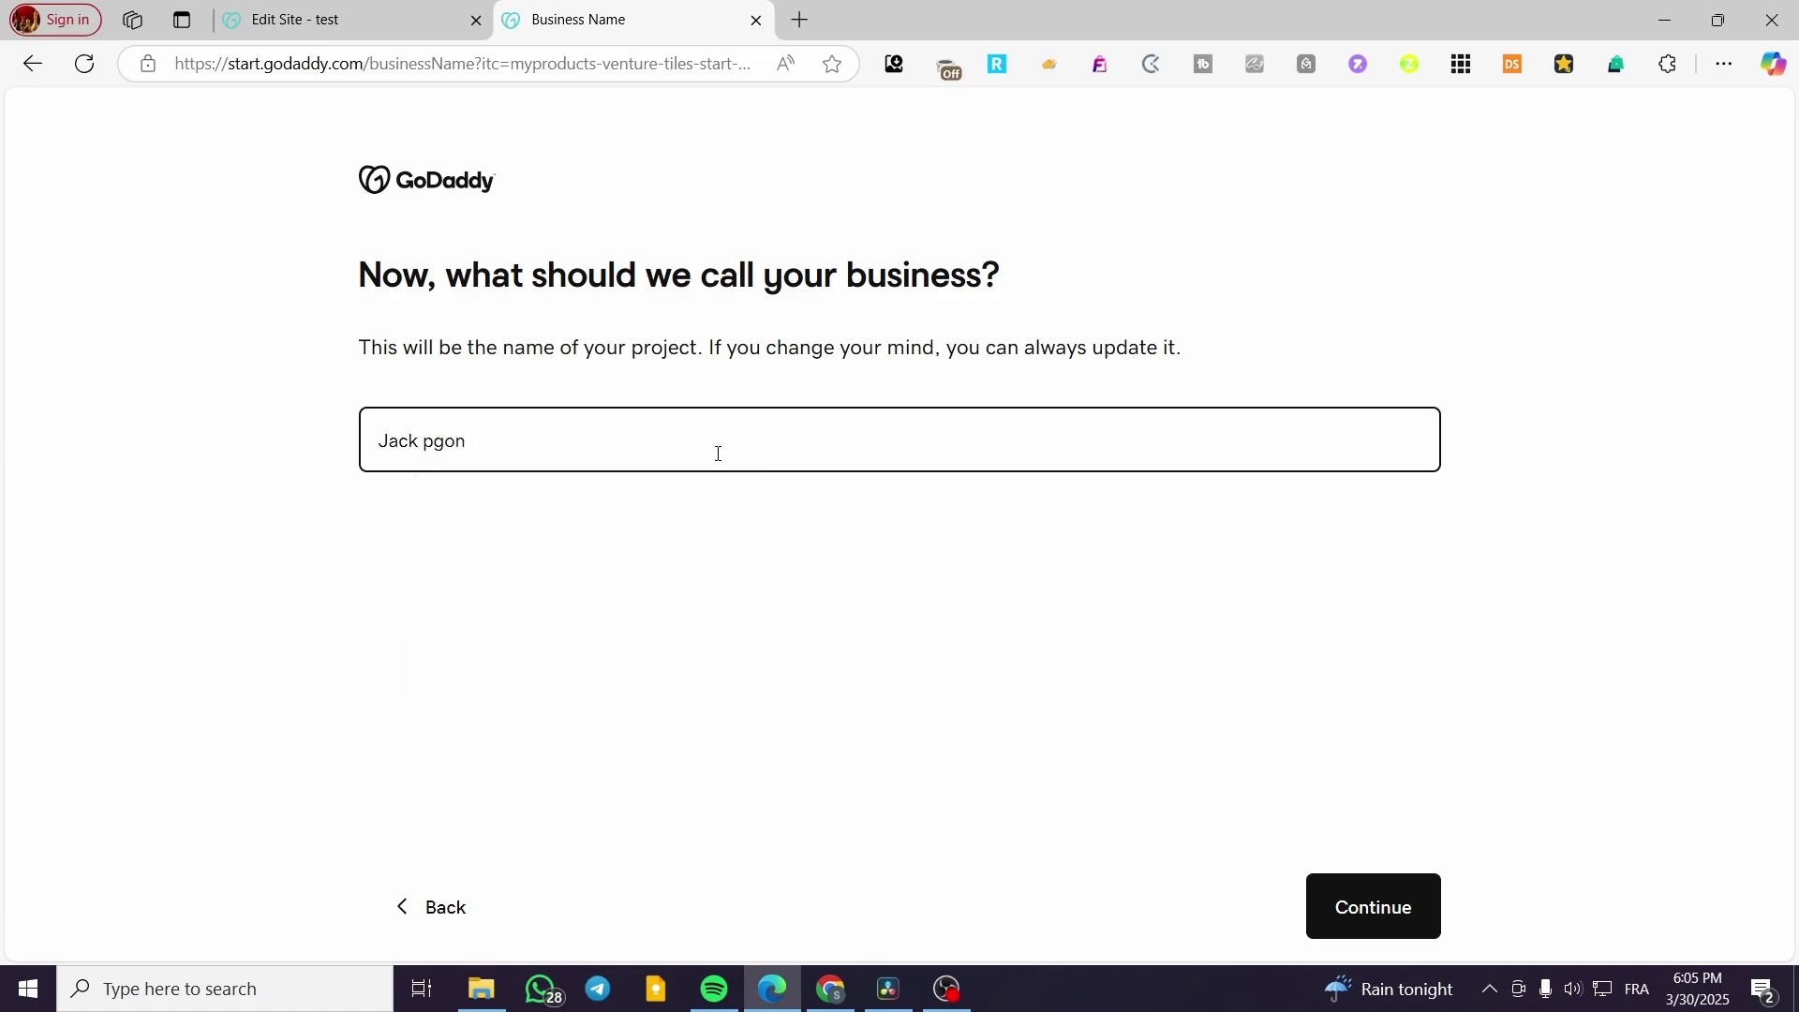
{"action": "key", "text": "BackSpace"}
{"action": "key", "text": "BackSpace"}
{"action": "key", "text": "BackSpace"}
{"action": "type", "text": "hone"}
{"action": "left_click", "coordinate": [1392, 903]}
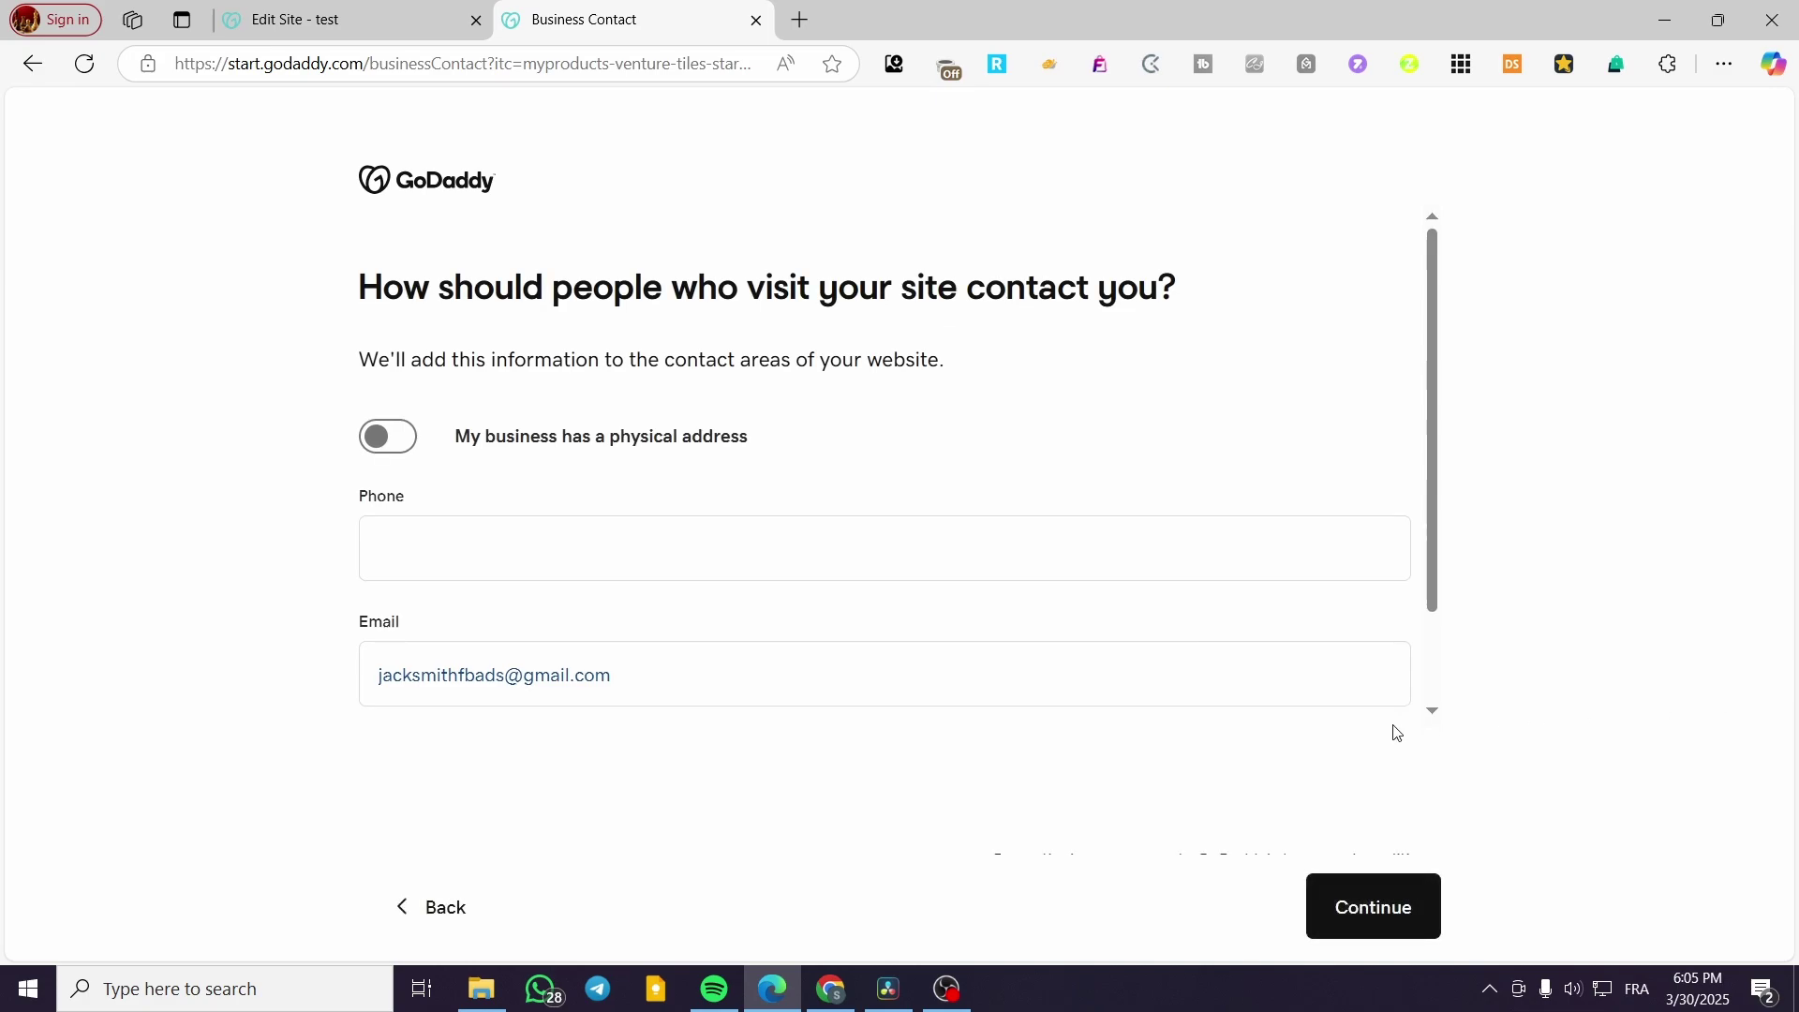
Accept the prefilled contact details without a physical address, and skip the business description
{"action": "scroll", "coordinate": [890, 480], "scroll_direction": "down", "scroll_amount": 1}
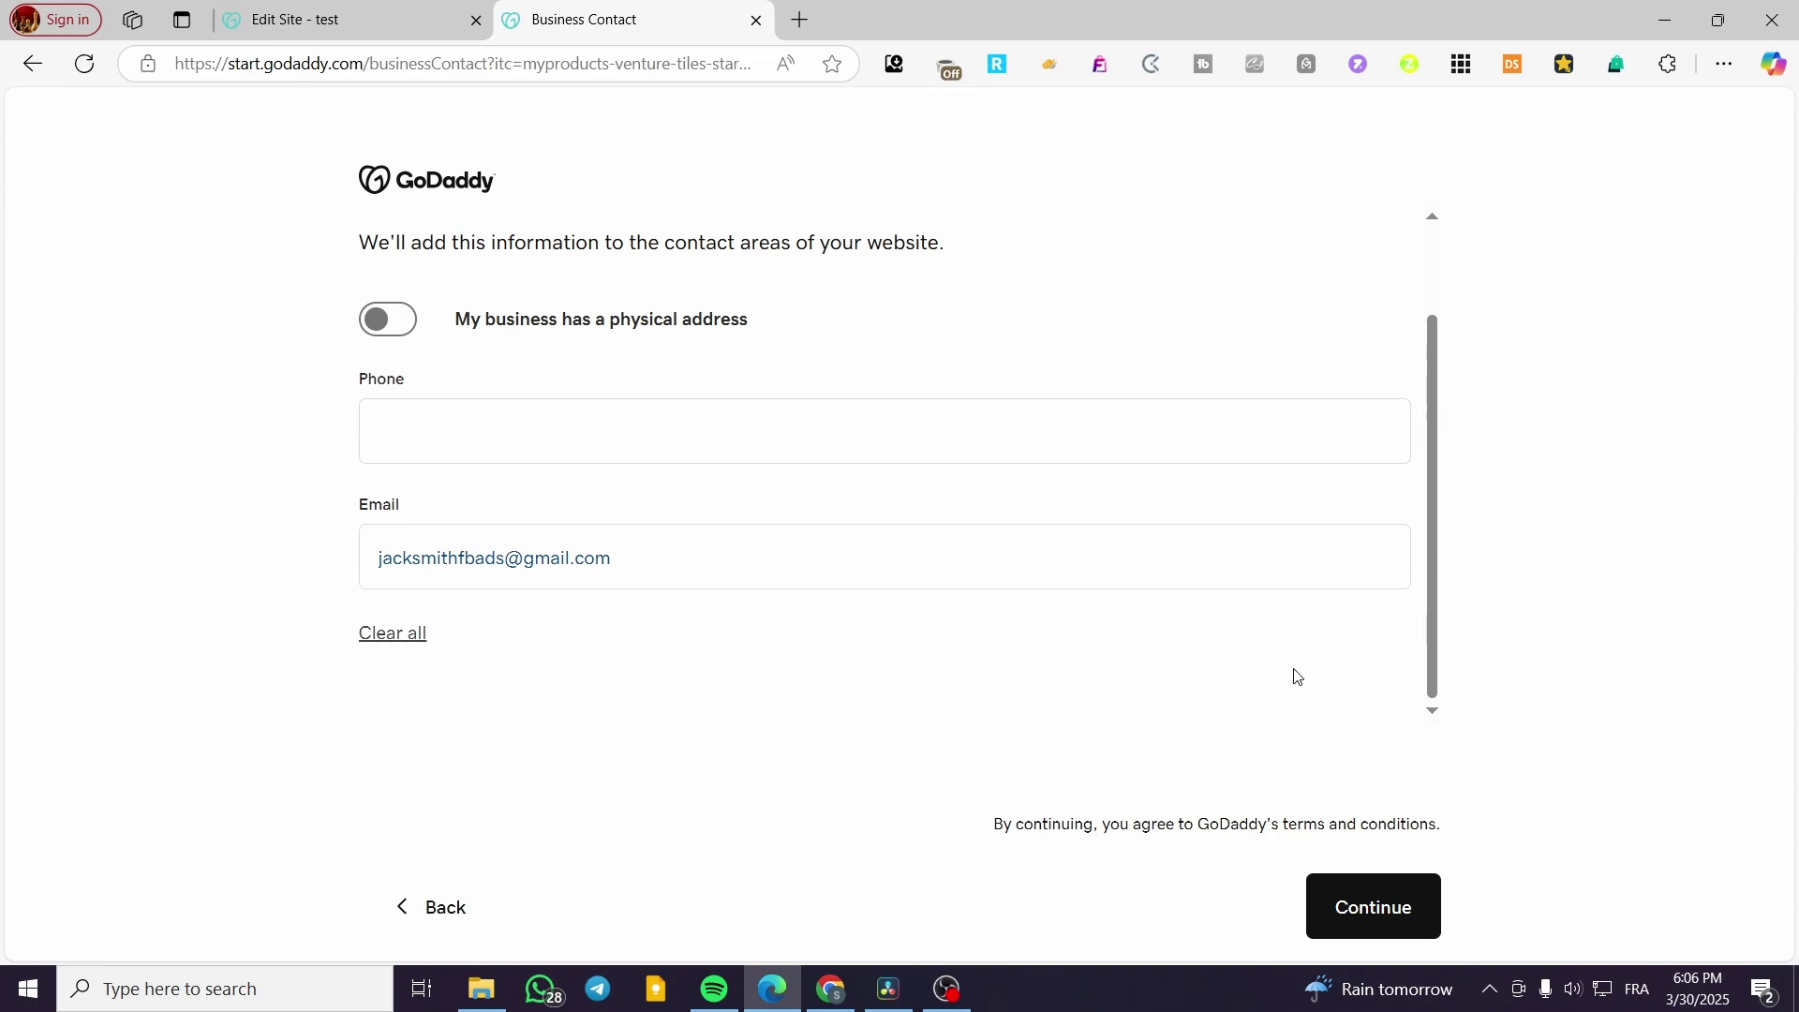
{"action": "left_click", "coordinate": [1361, 913]}
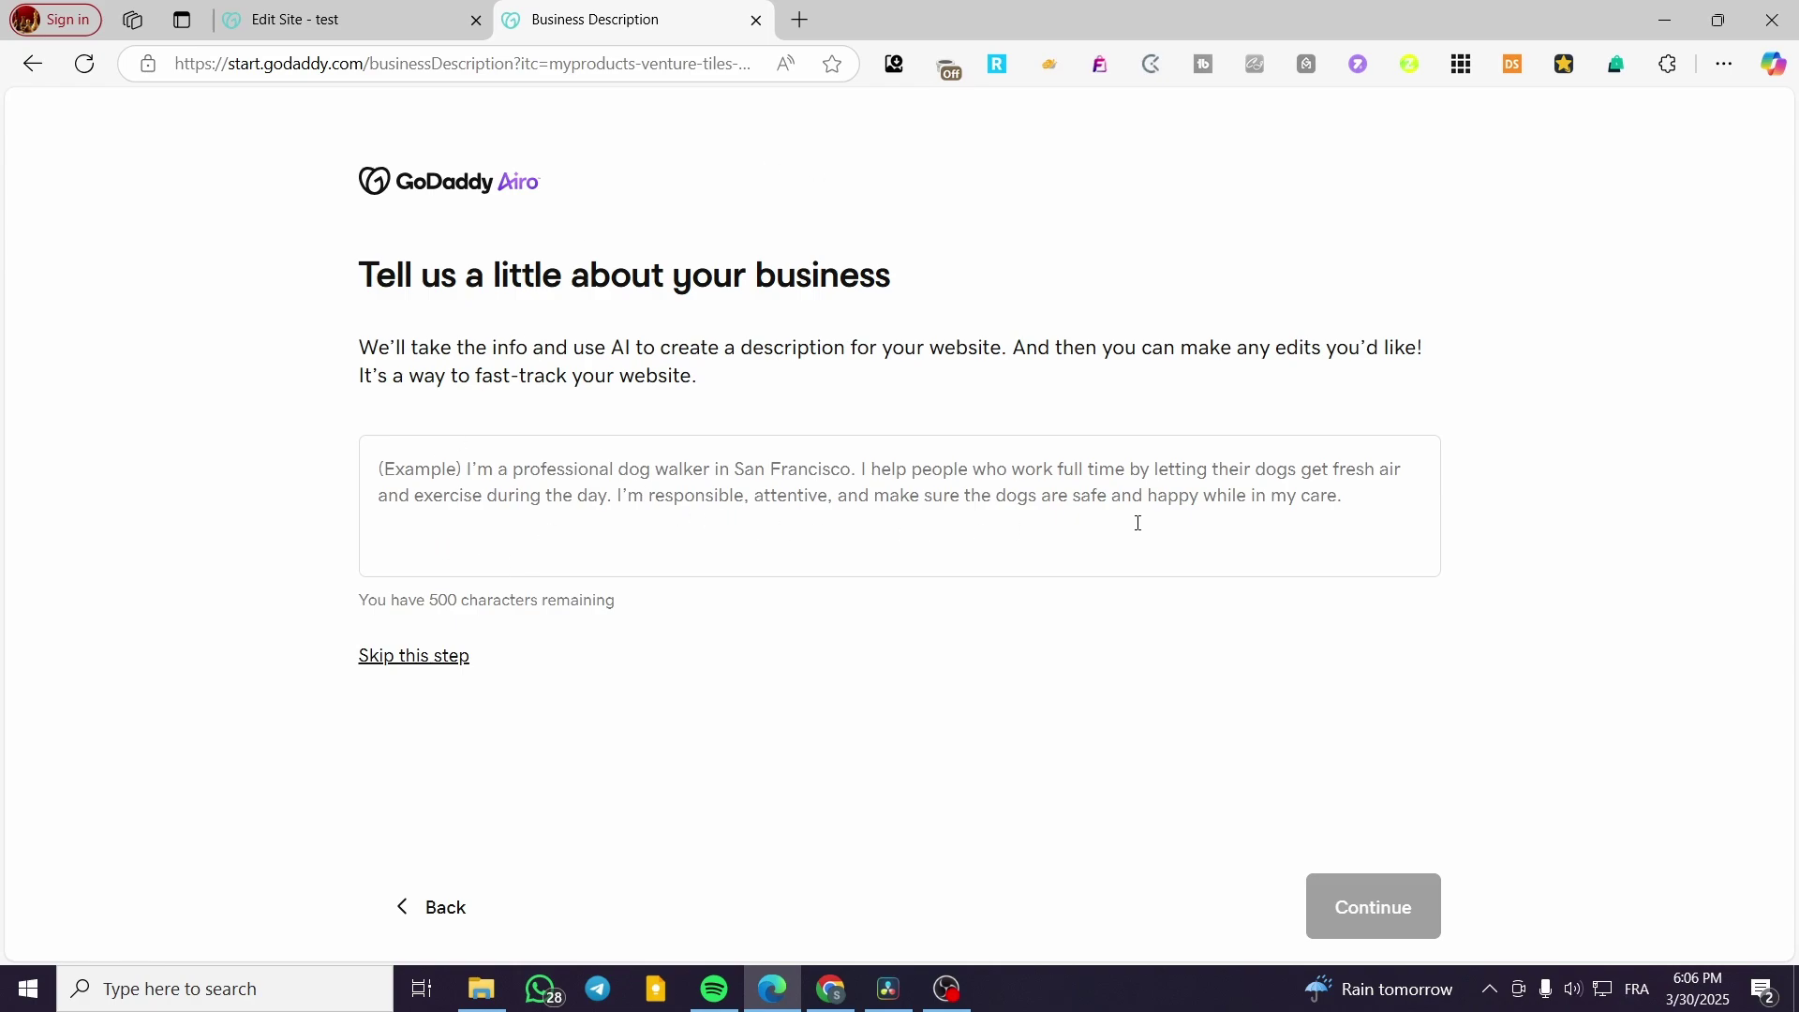
{"action": "left_click", "coordinate": [431, 657]}
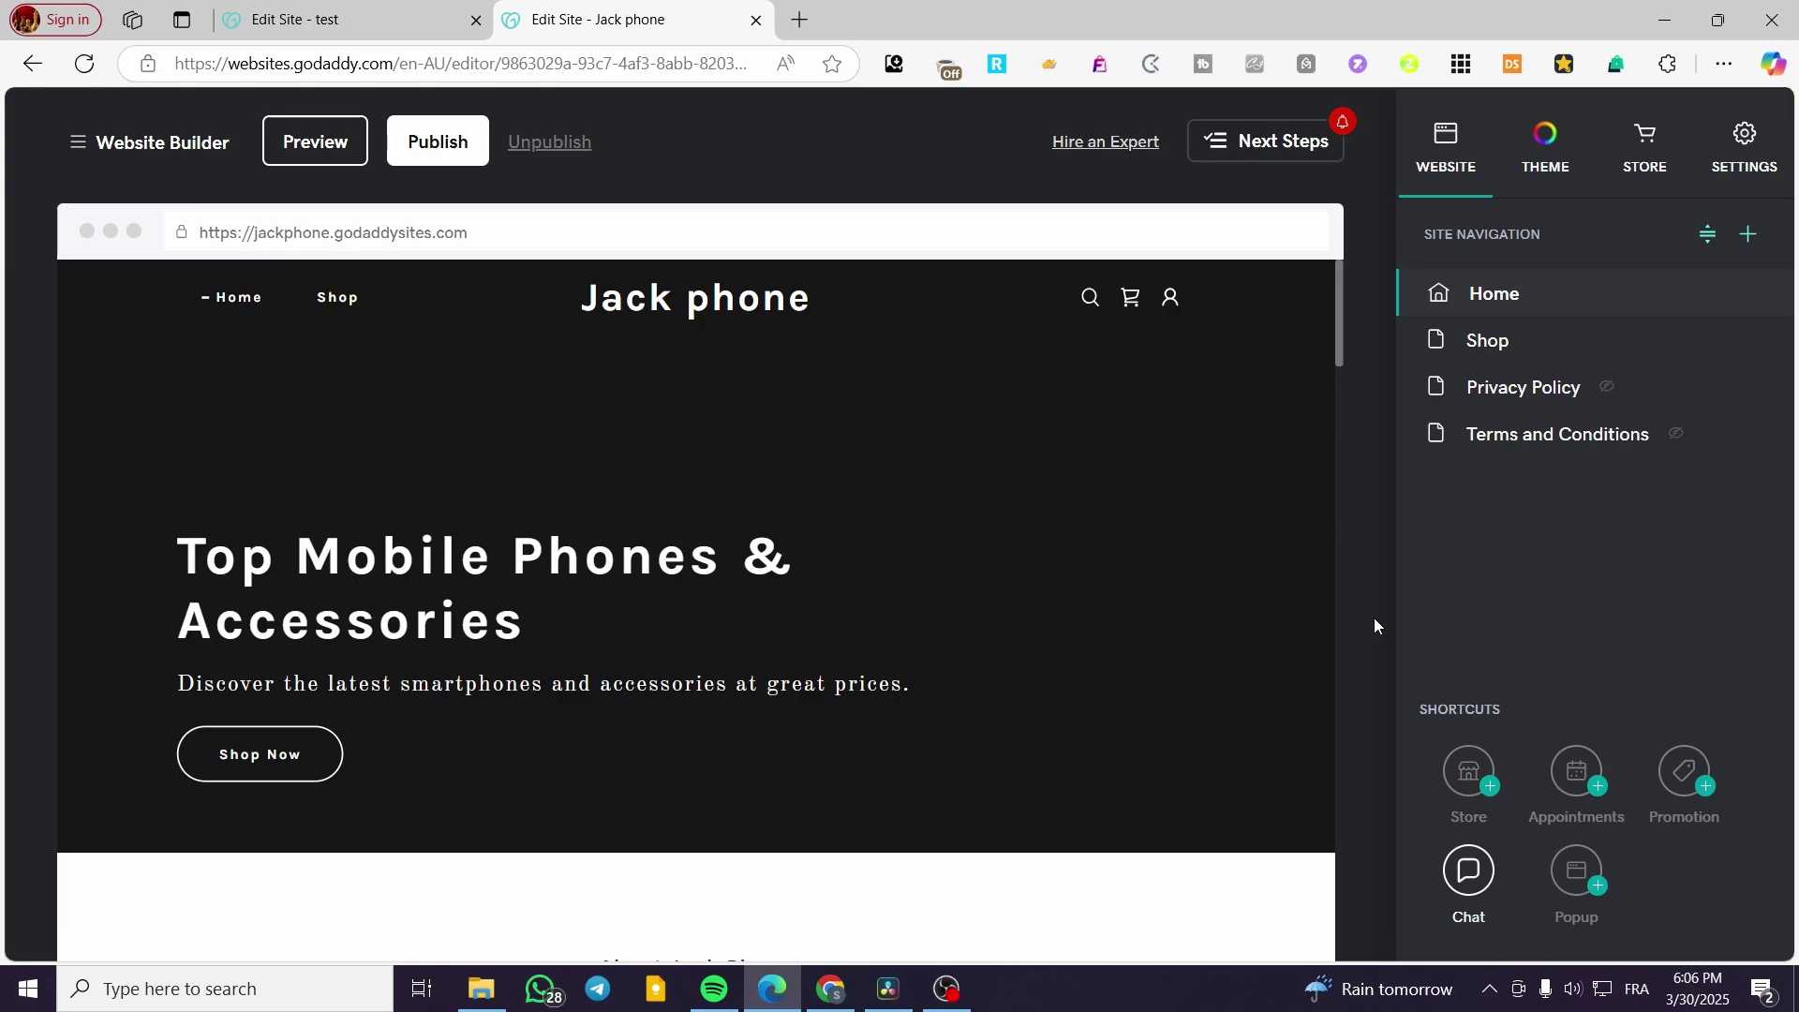
Look through the generated home page down to its online store section, and dismiss the plan comparison without choosing a plan
{"action": "scroll", "coordinate": [831, 602], "scroll_direction": "down", "scroll_amount": 8}
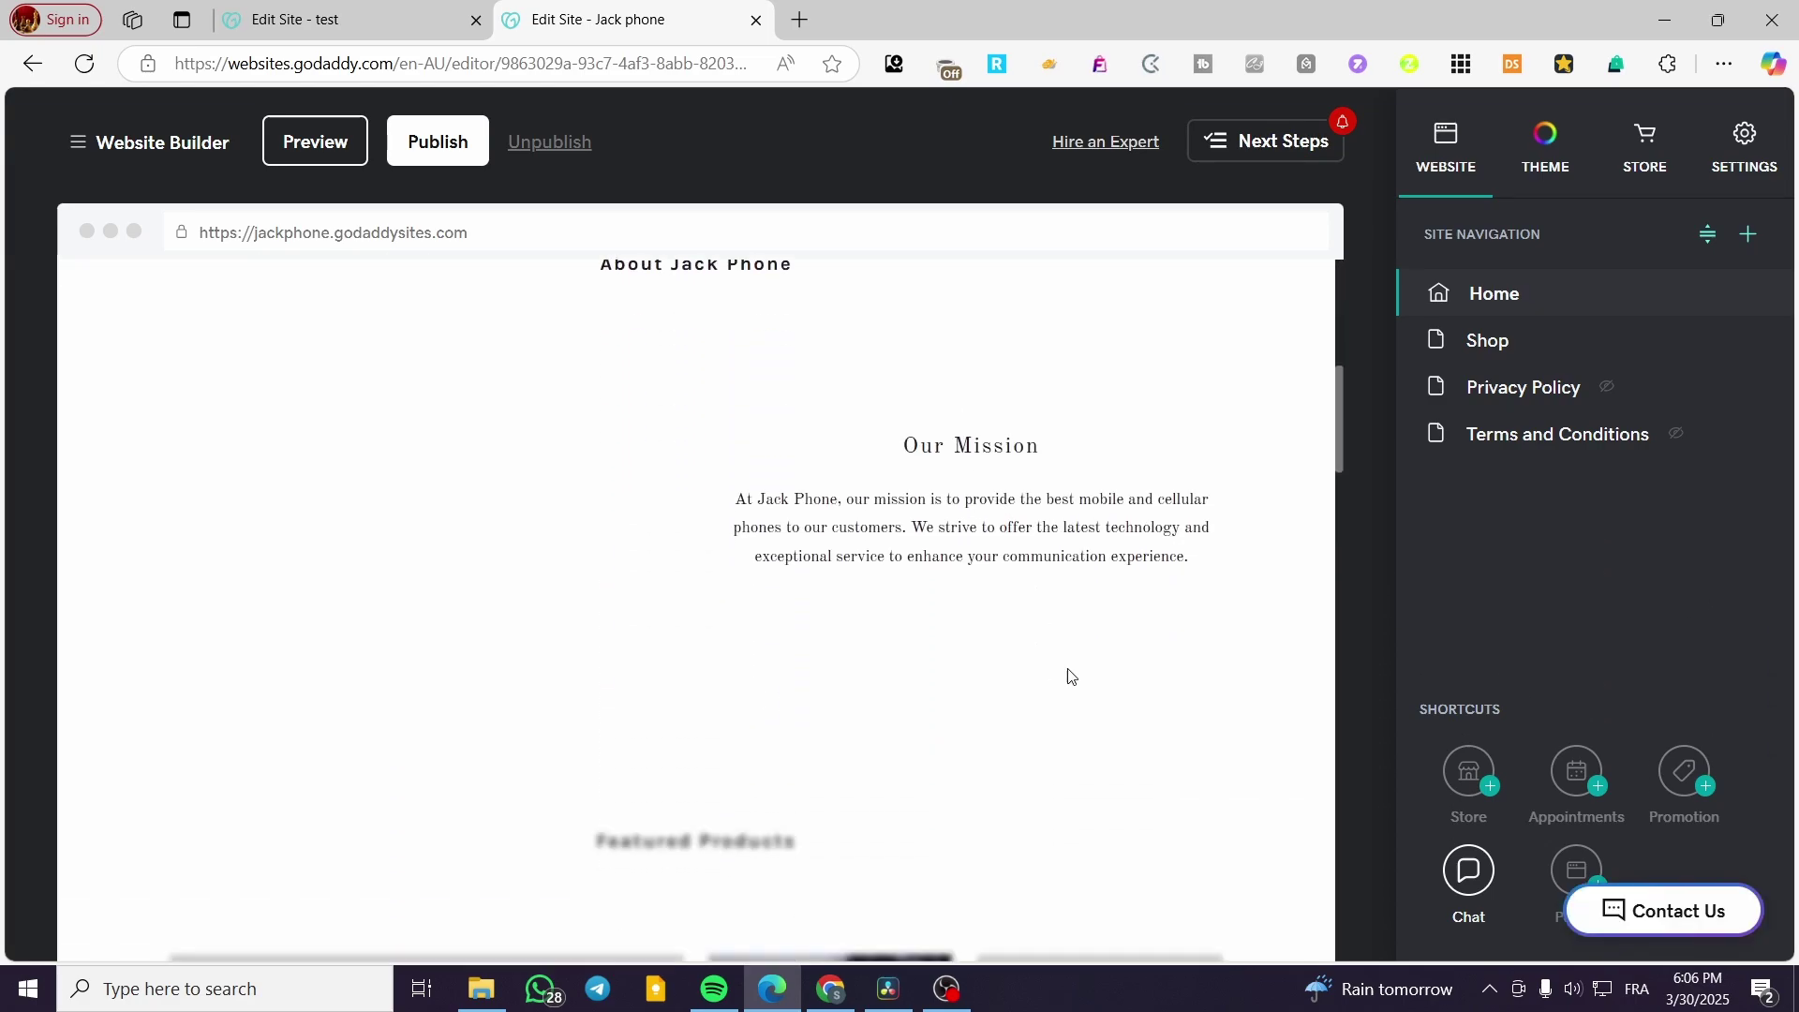
{"action": "scroll", "coordinate": [1031, 723], "scroll_direction": "down", "scroll_amount": 3}
{"action": "scroll", "coordinate": [868, 728], "scroll_direction": "down", "scroll_amount": 1}
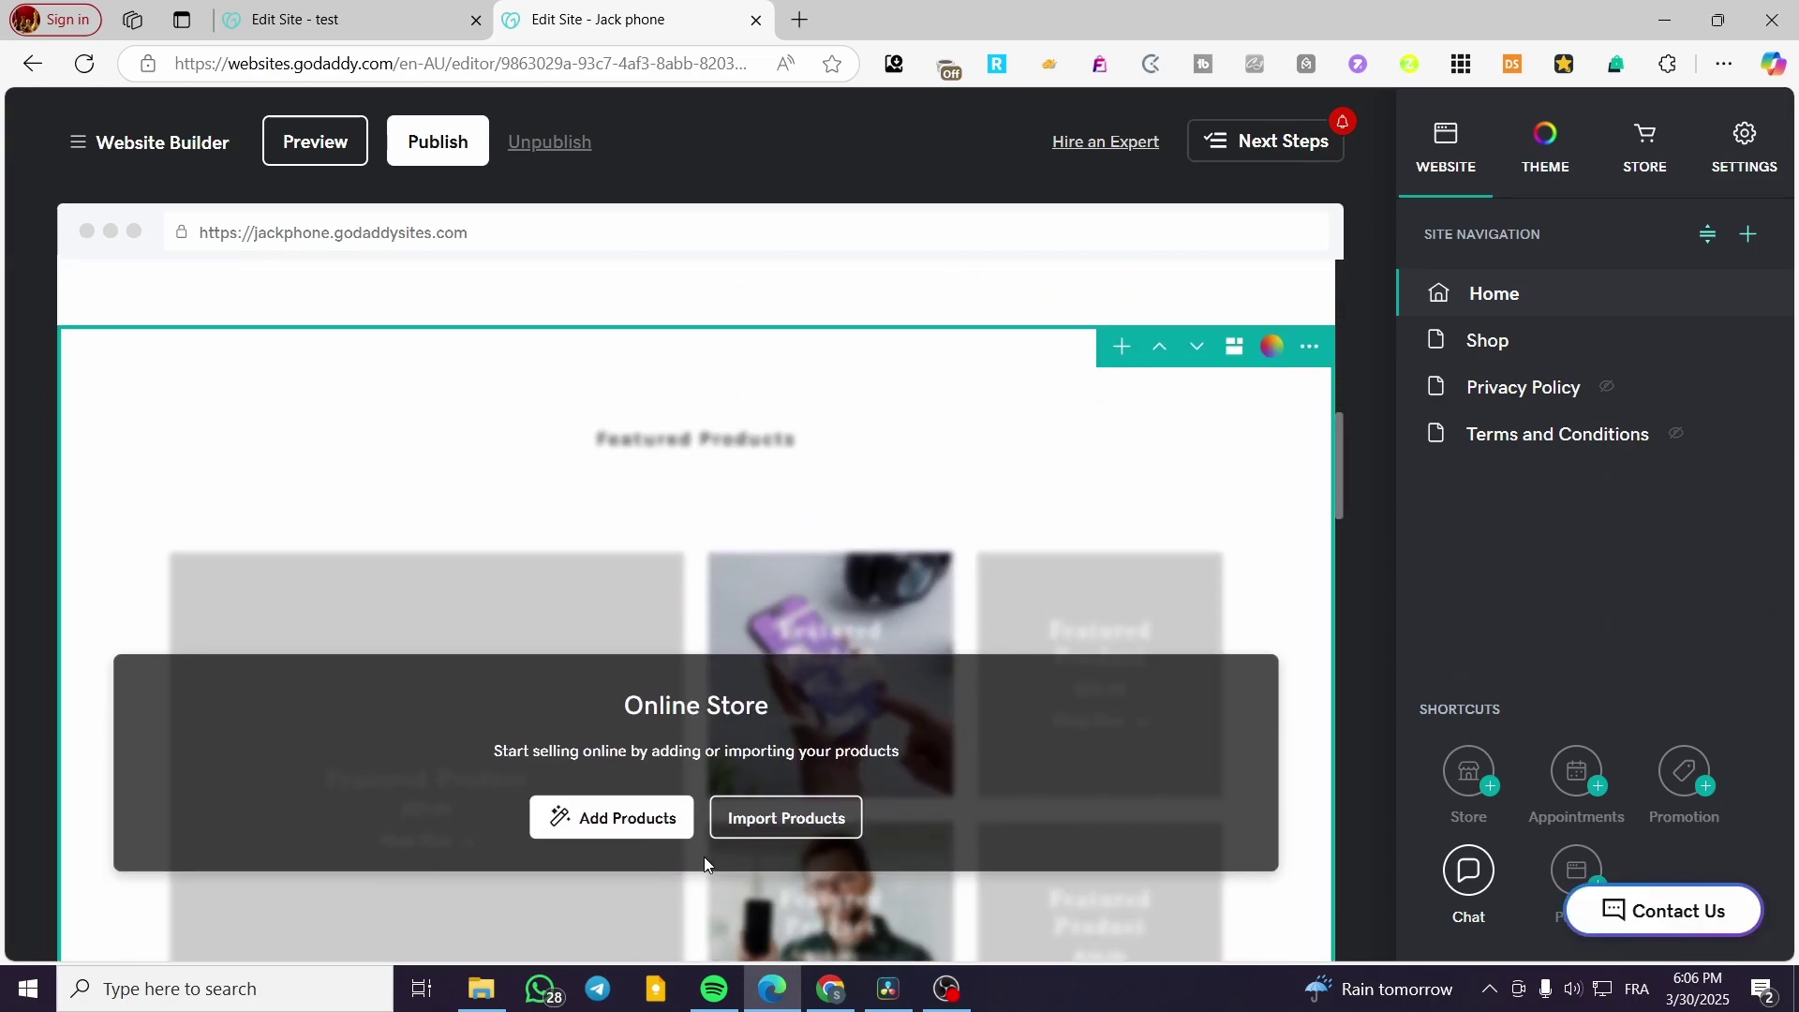
{"action": "scroll", "coordinate": [751, 706], "scroll_direction": "down", "scroll_amount": 2}
{"action": "scroll", "coordinate": [750, 716], "scroll_direction": "down", "scroll_amount": 1}
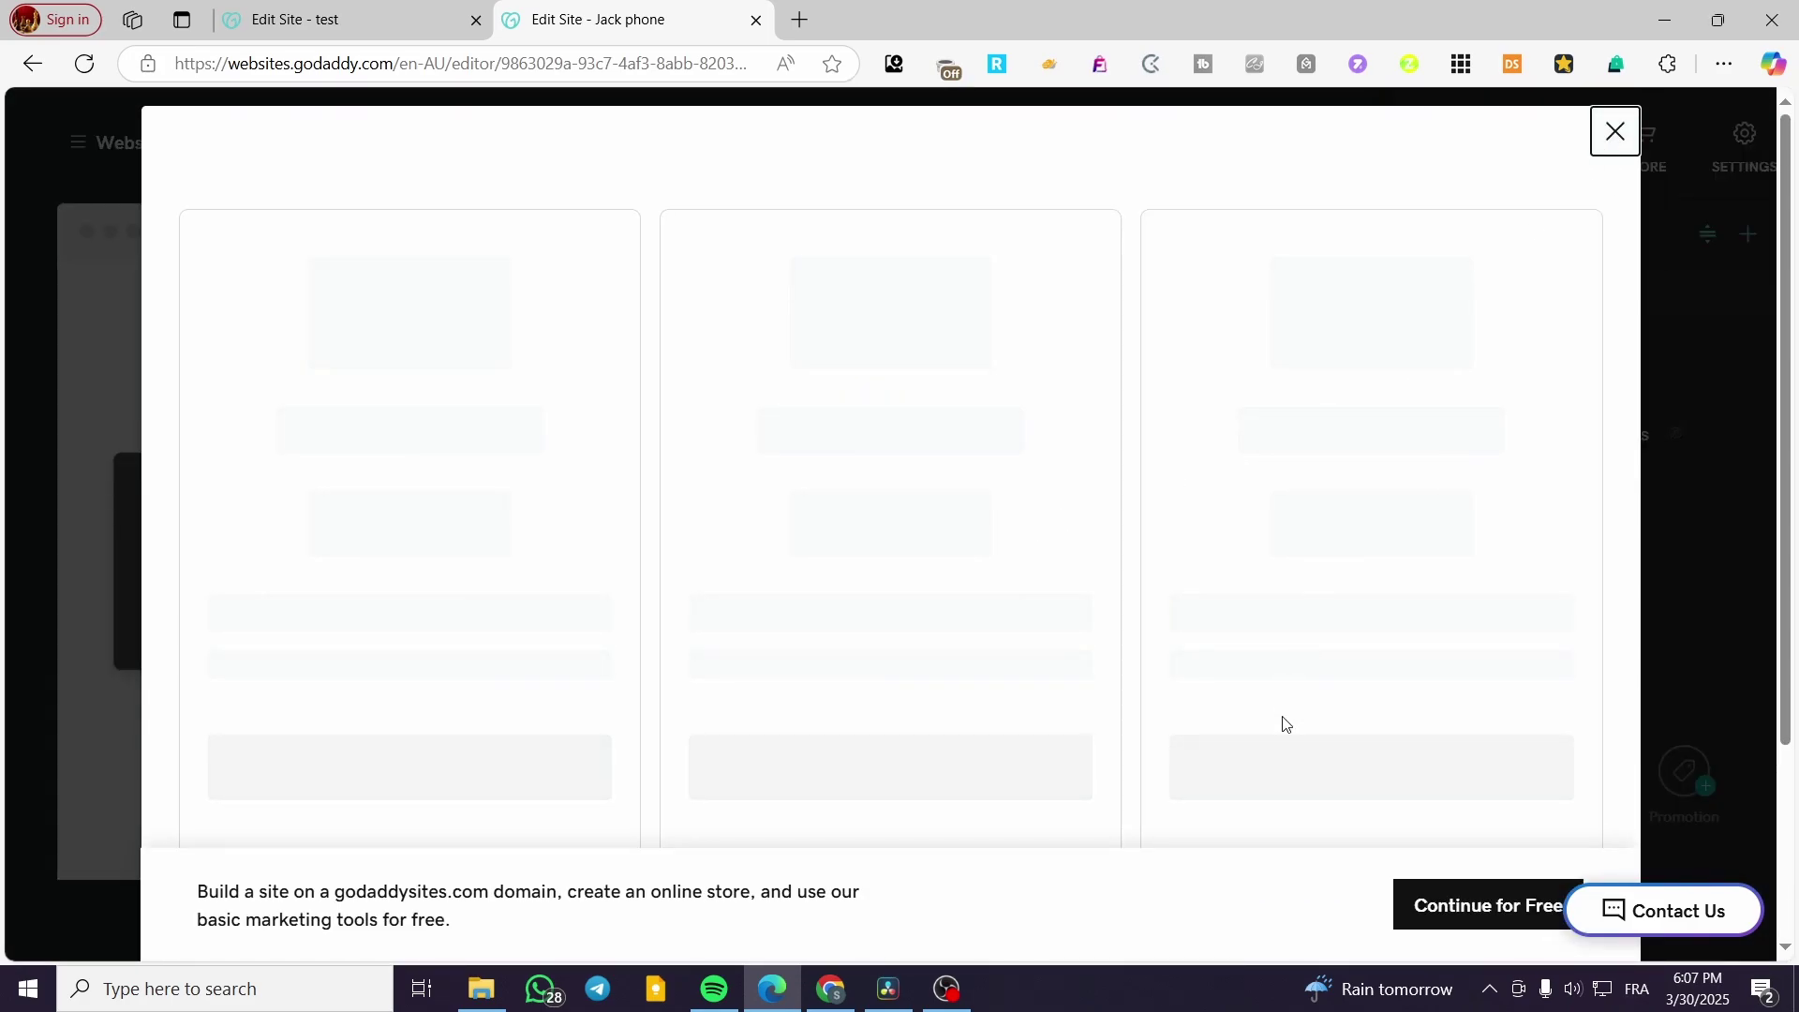
{"action": "scroll", "coordinate": [1609, 114], "scroll_direction": "up", "scroll_amount": 1}
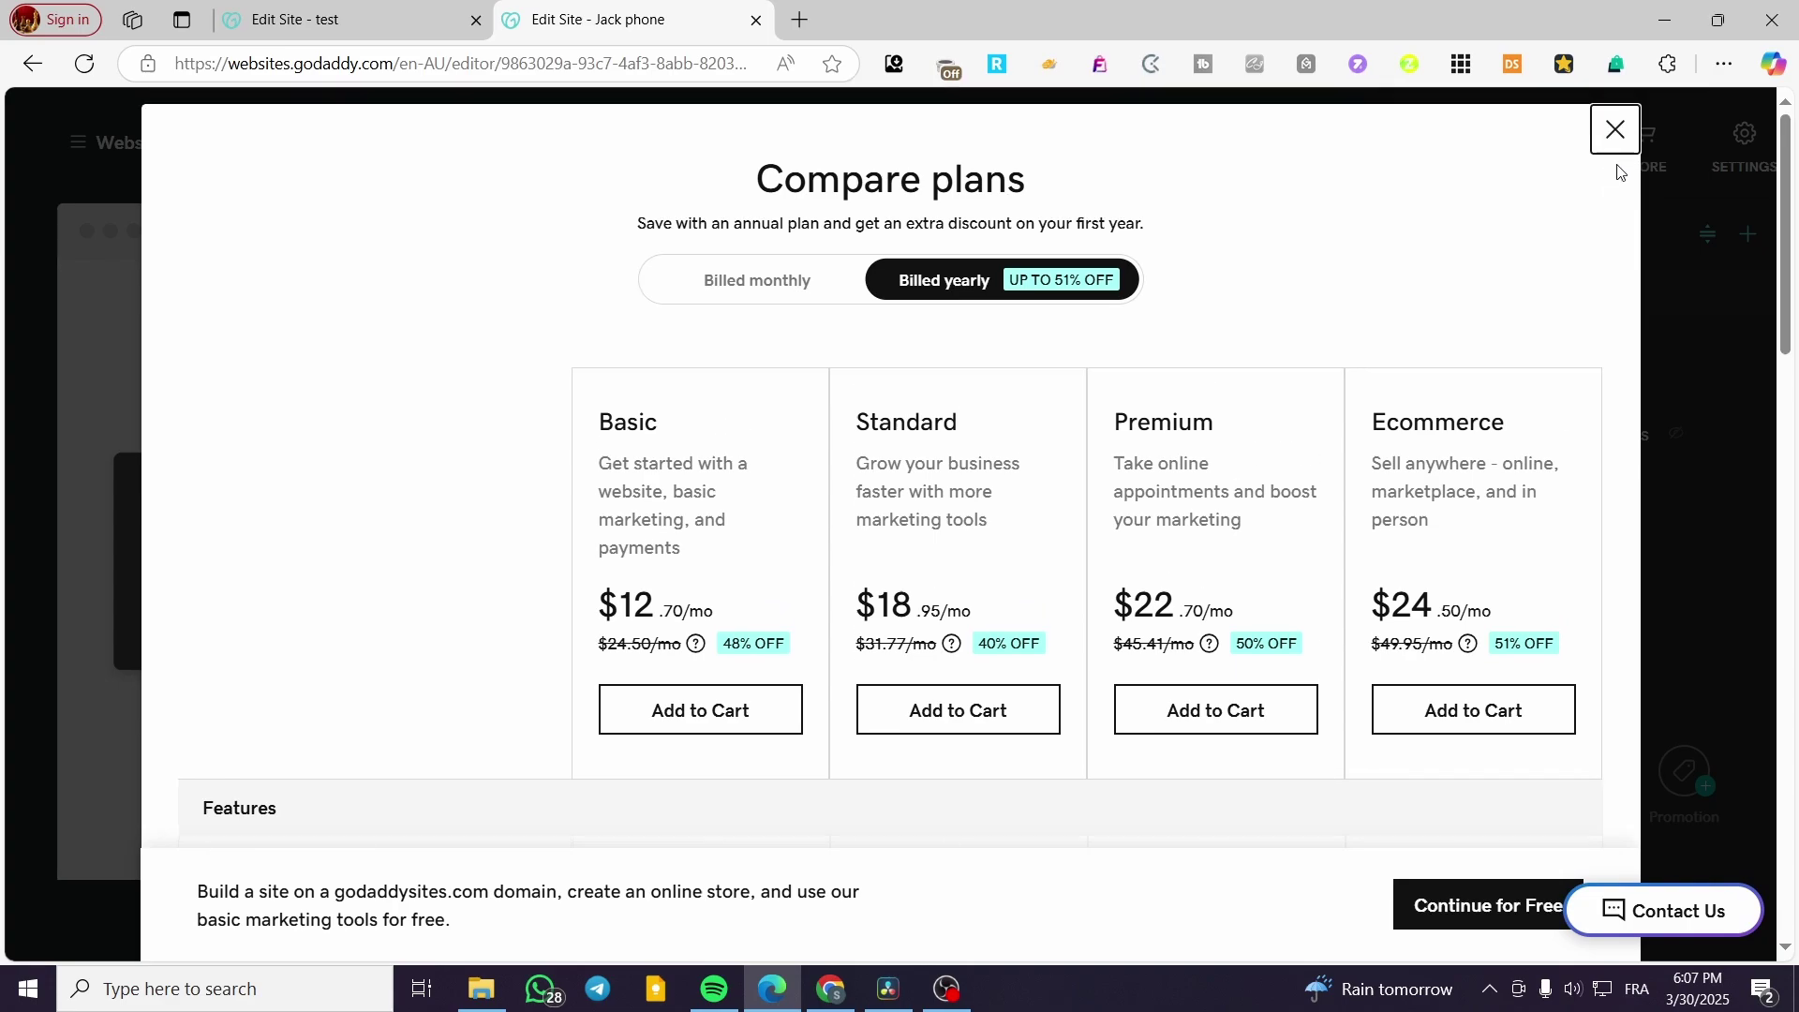
{"action": "left_click", "coordinate": [1614, 128]}
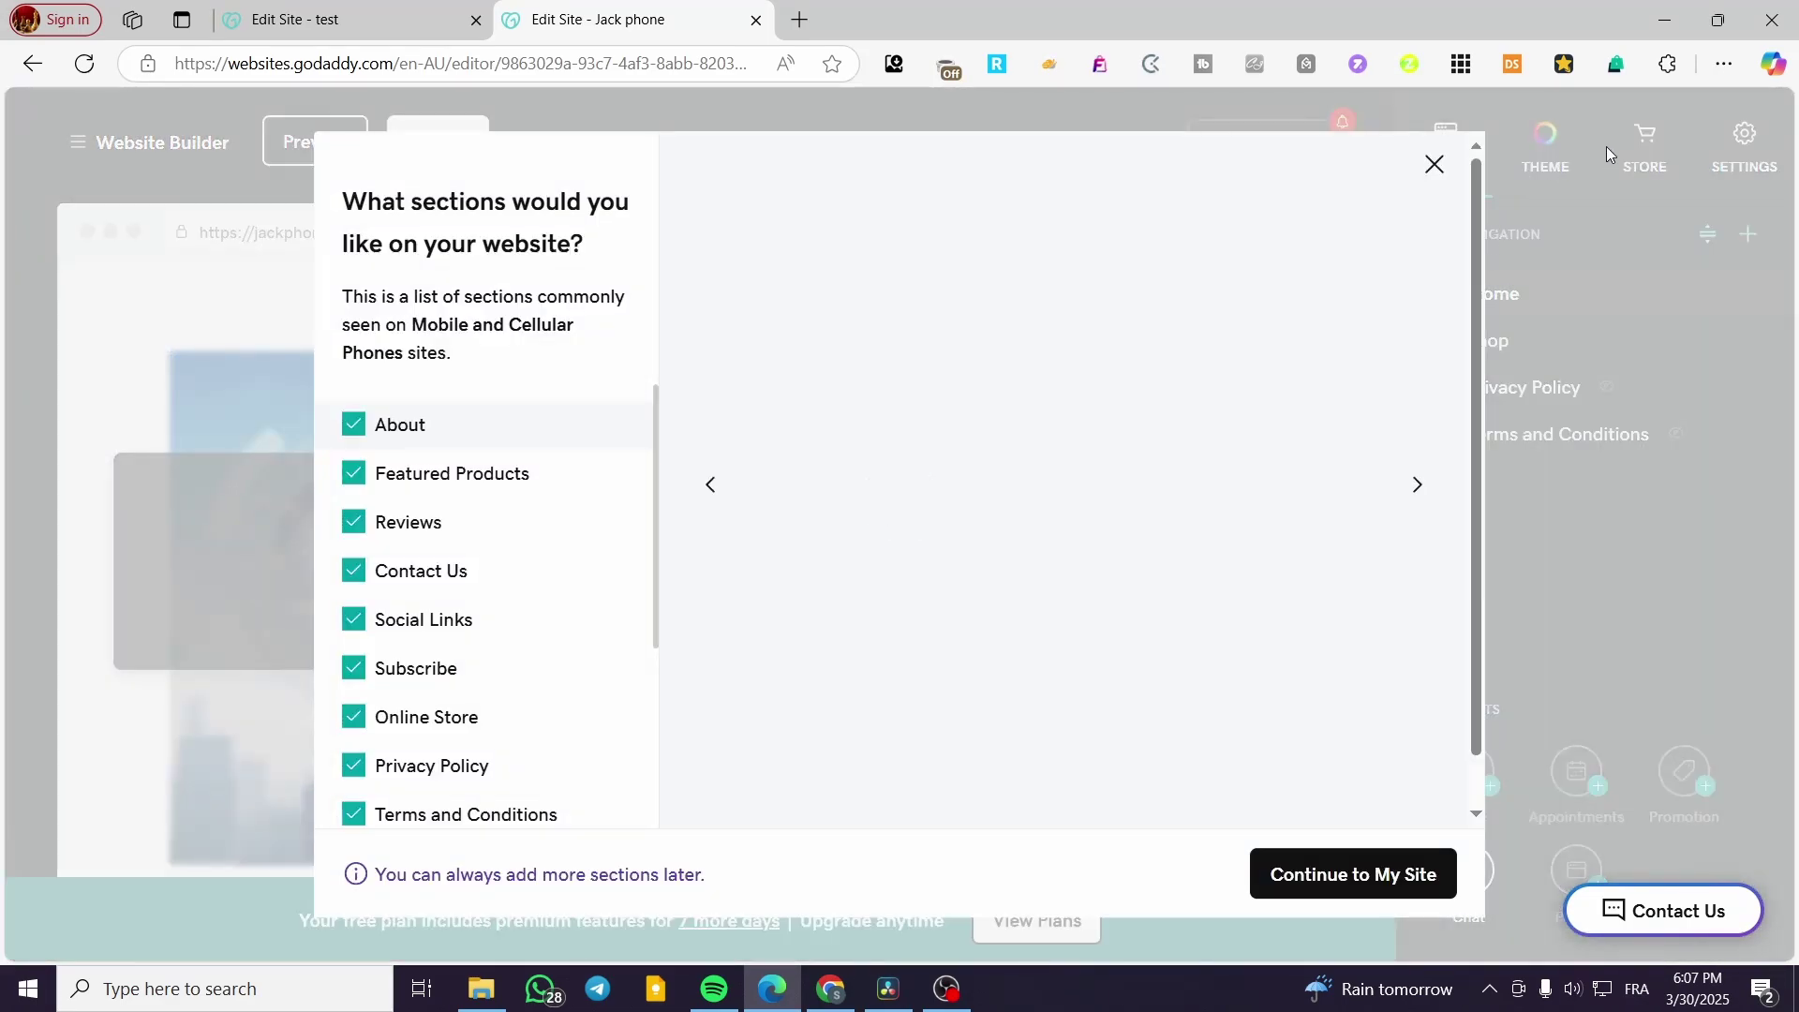
Review the suggested website sections, preview the Online Store section, and continue to the site with the preselected sections
{"action": "scroll", "coordinate": [521, 519], "scroll_direction": "down", "scroll_amount": 3}
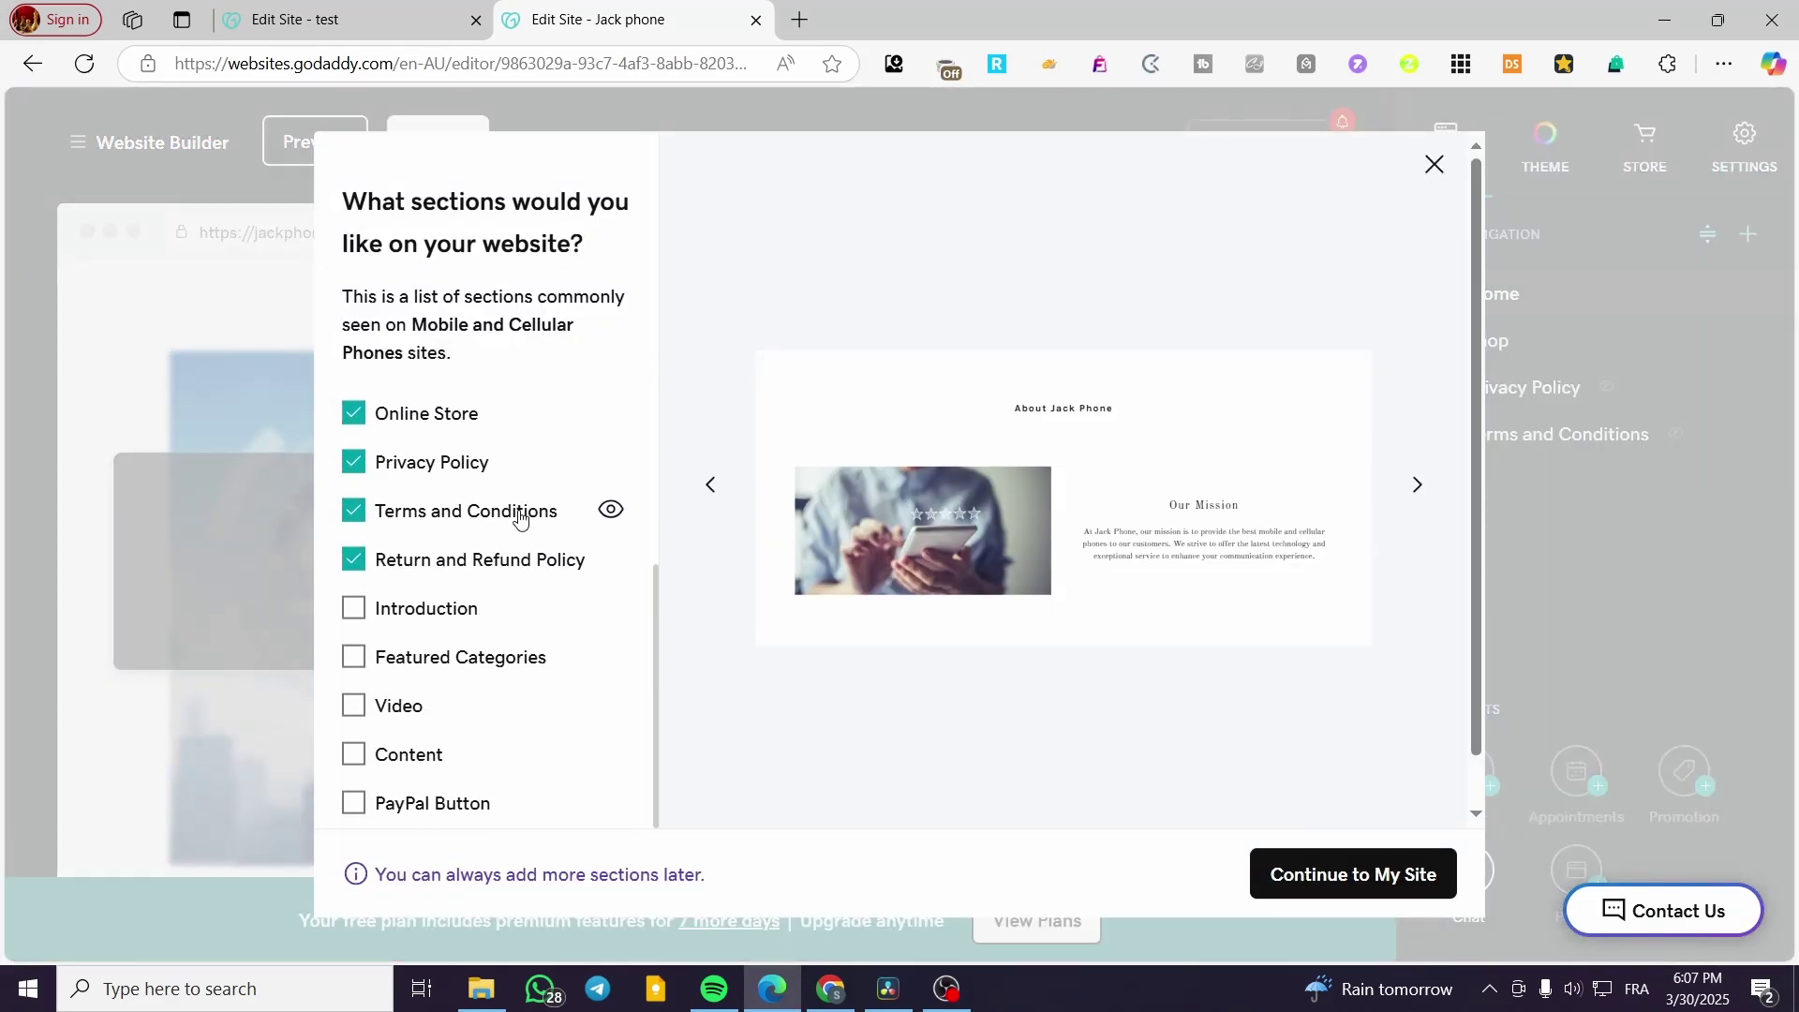
{"action": "scroll", "coordinate": [419, 650], "scroll_direction": "up", "scroll_amount": 3}
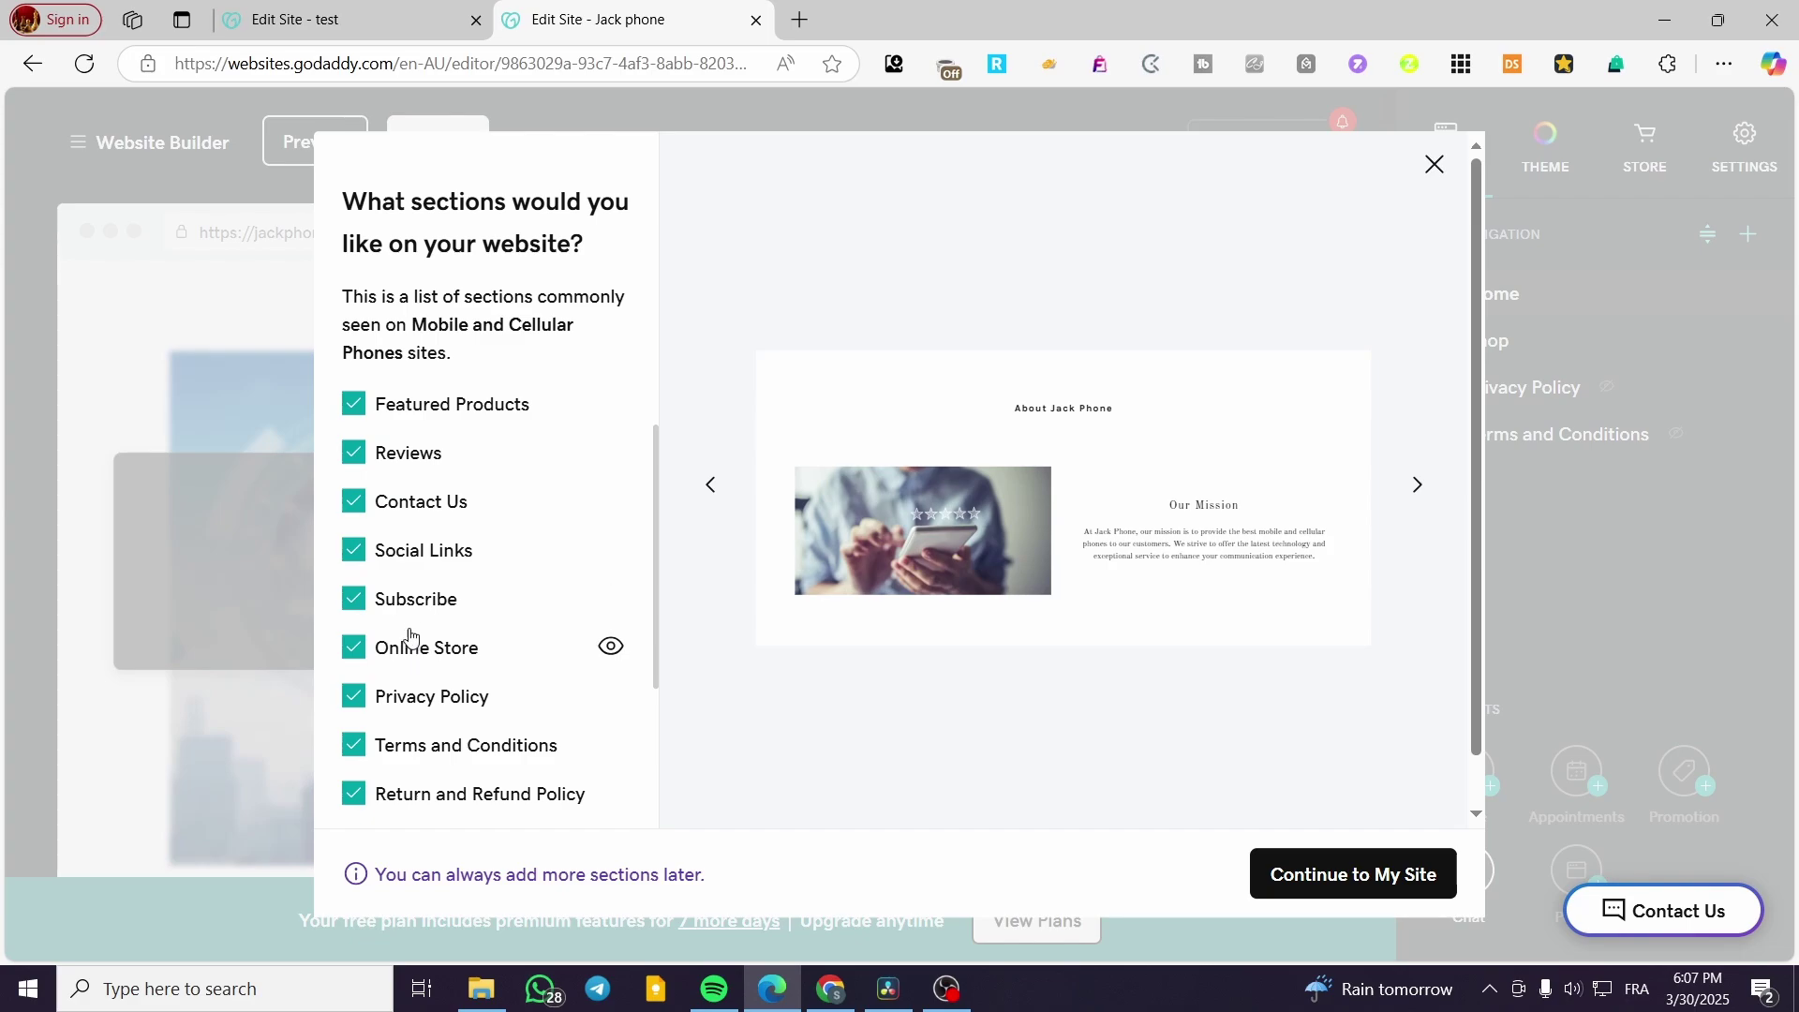
{"action": "double_click", "coordinate": [421, 656]}
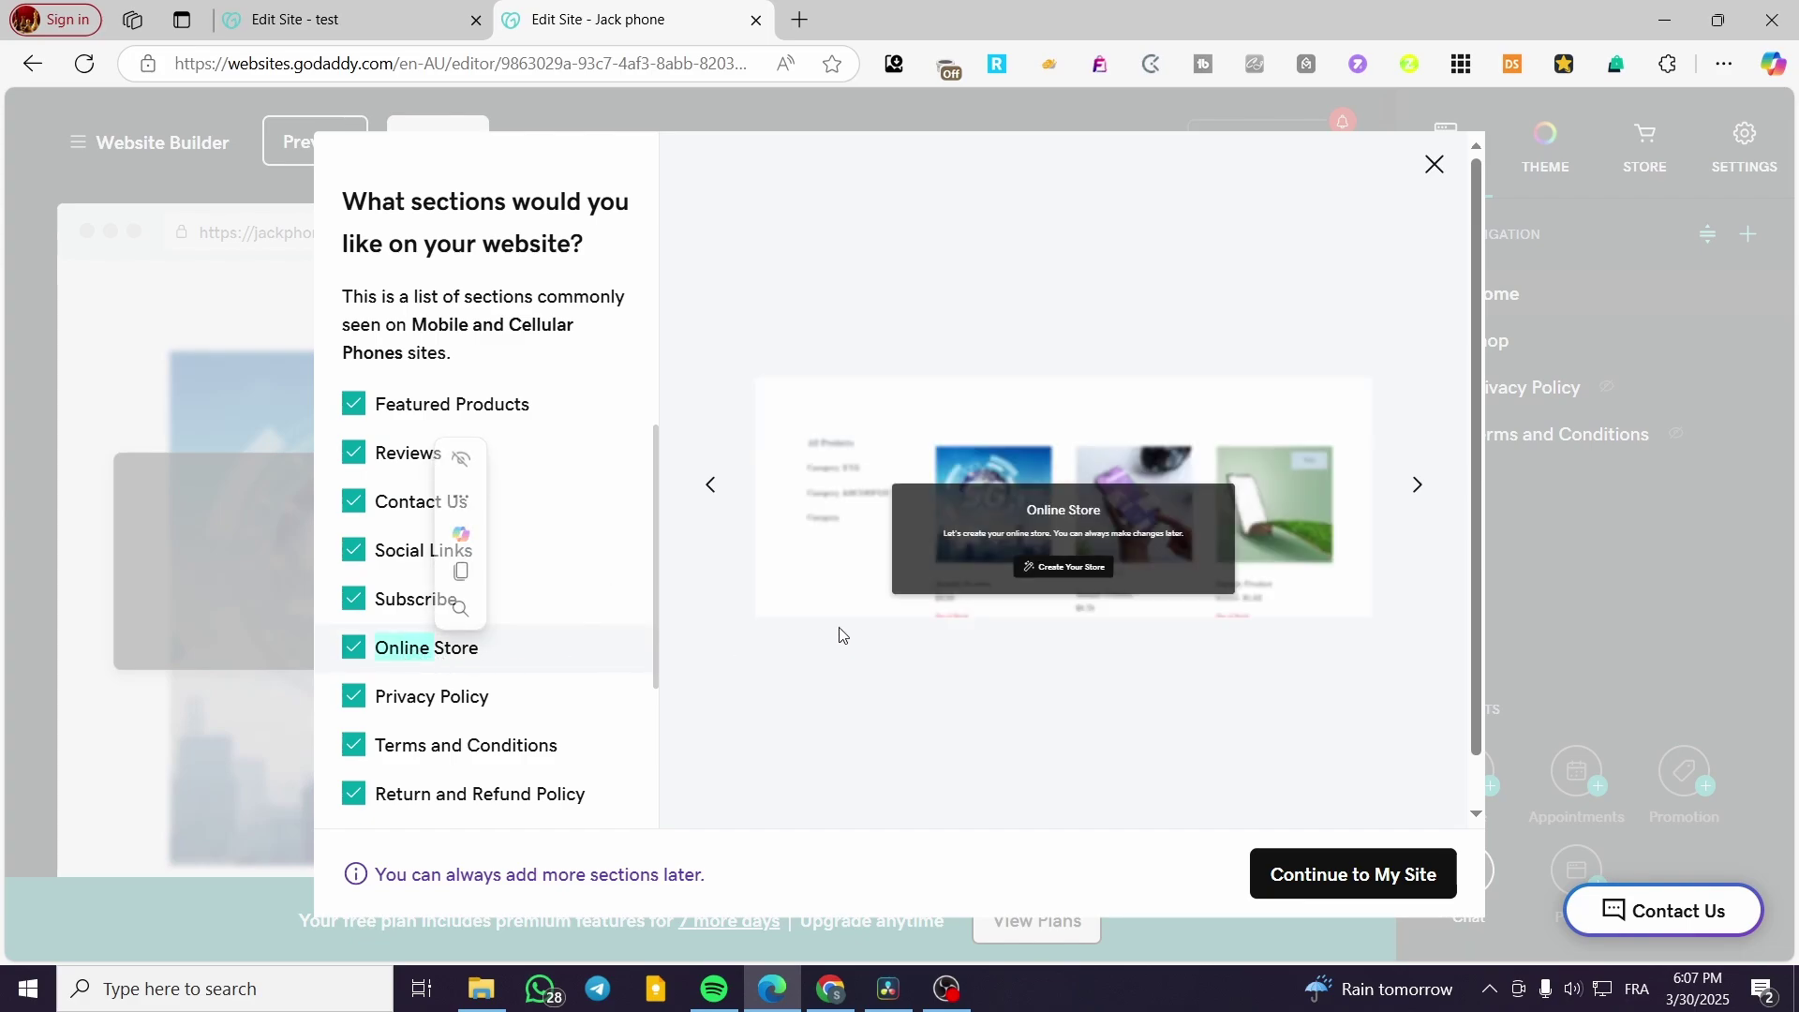
{"action": "left_click", "coordinate": [1377, 874]}
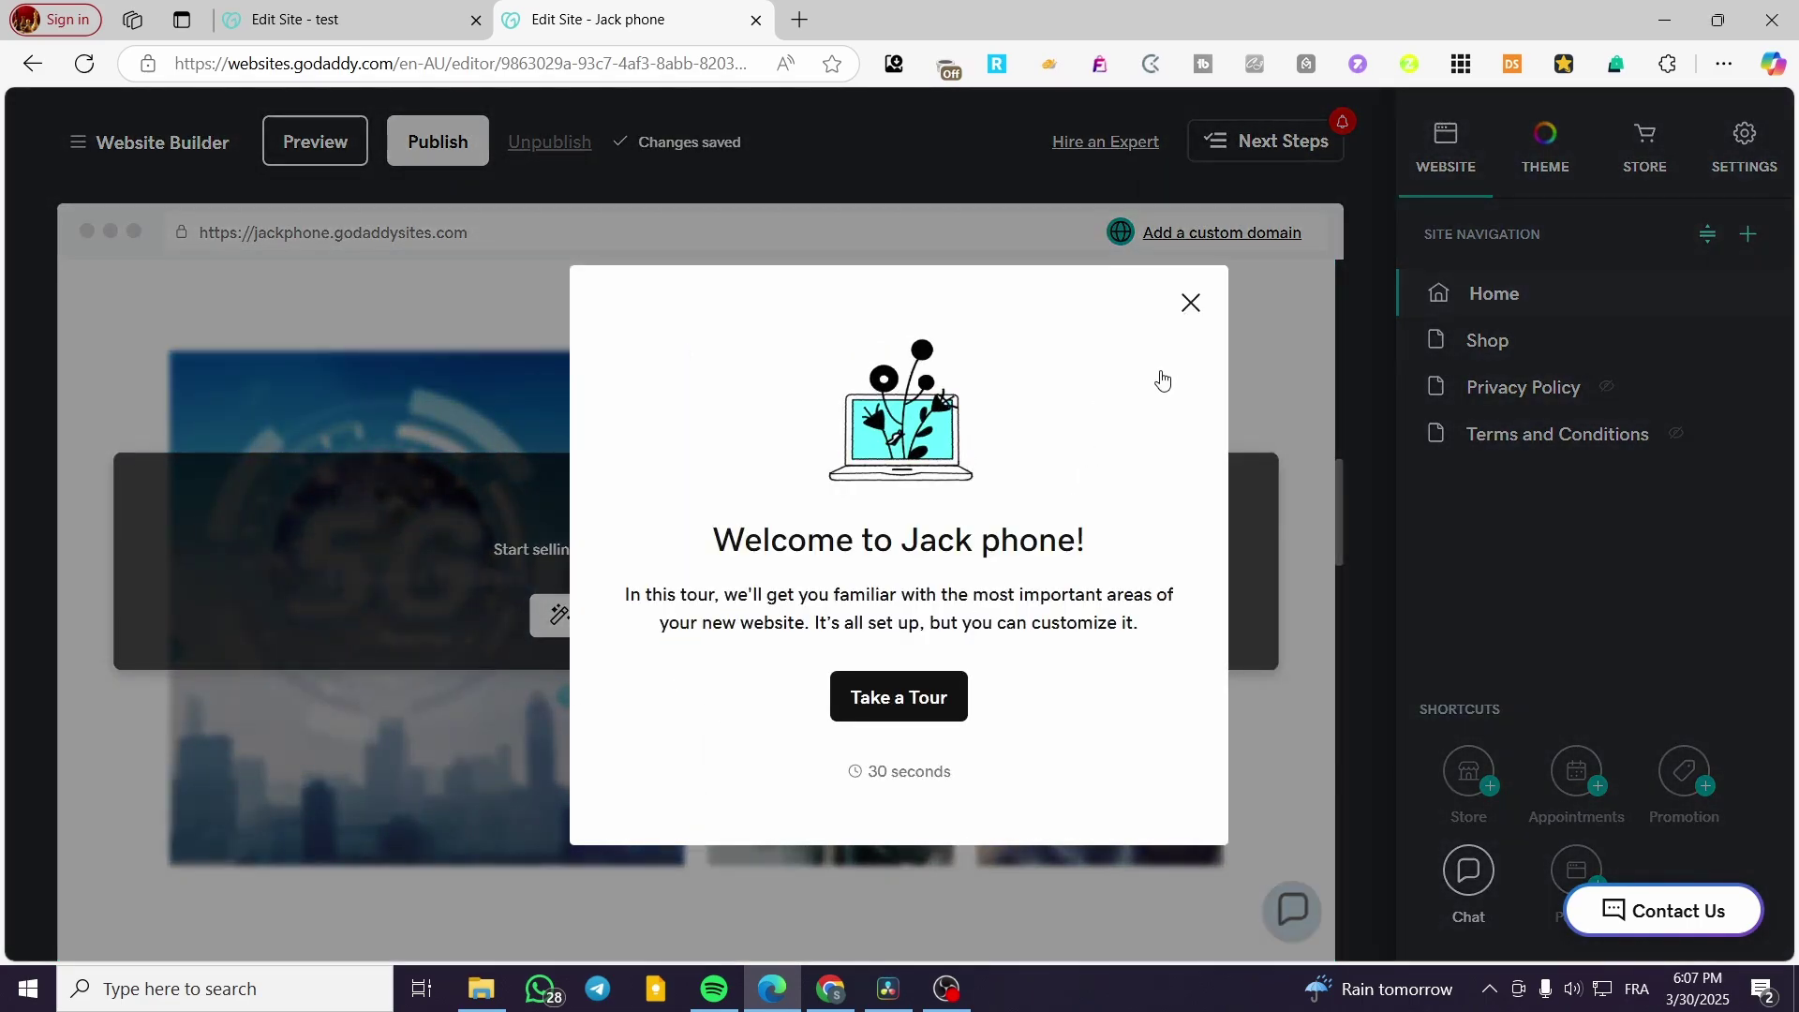
Decline the welcome tour and dismiss the tip about Next Steps
{"action": "left_click", "coordinate": [1190, 302]}
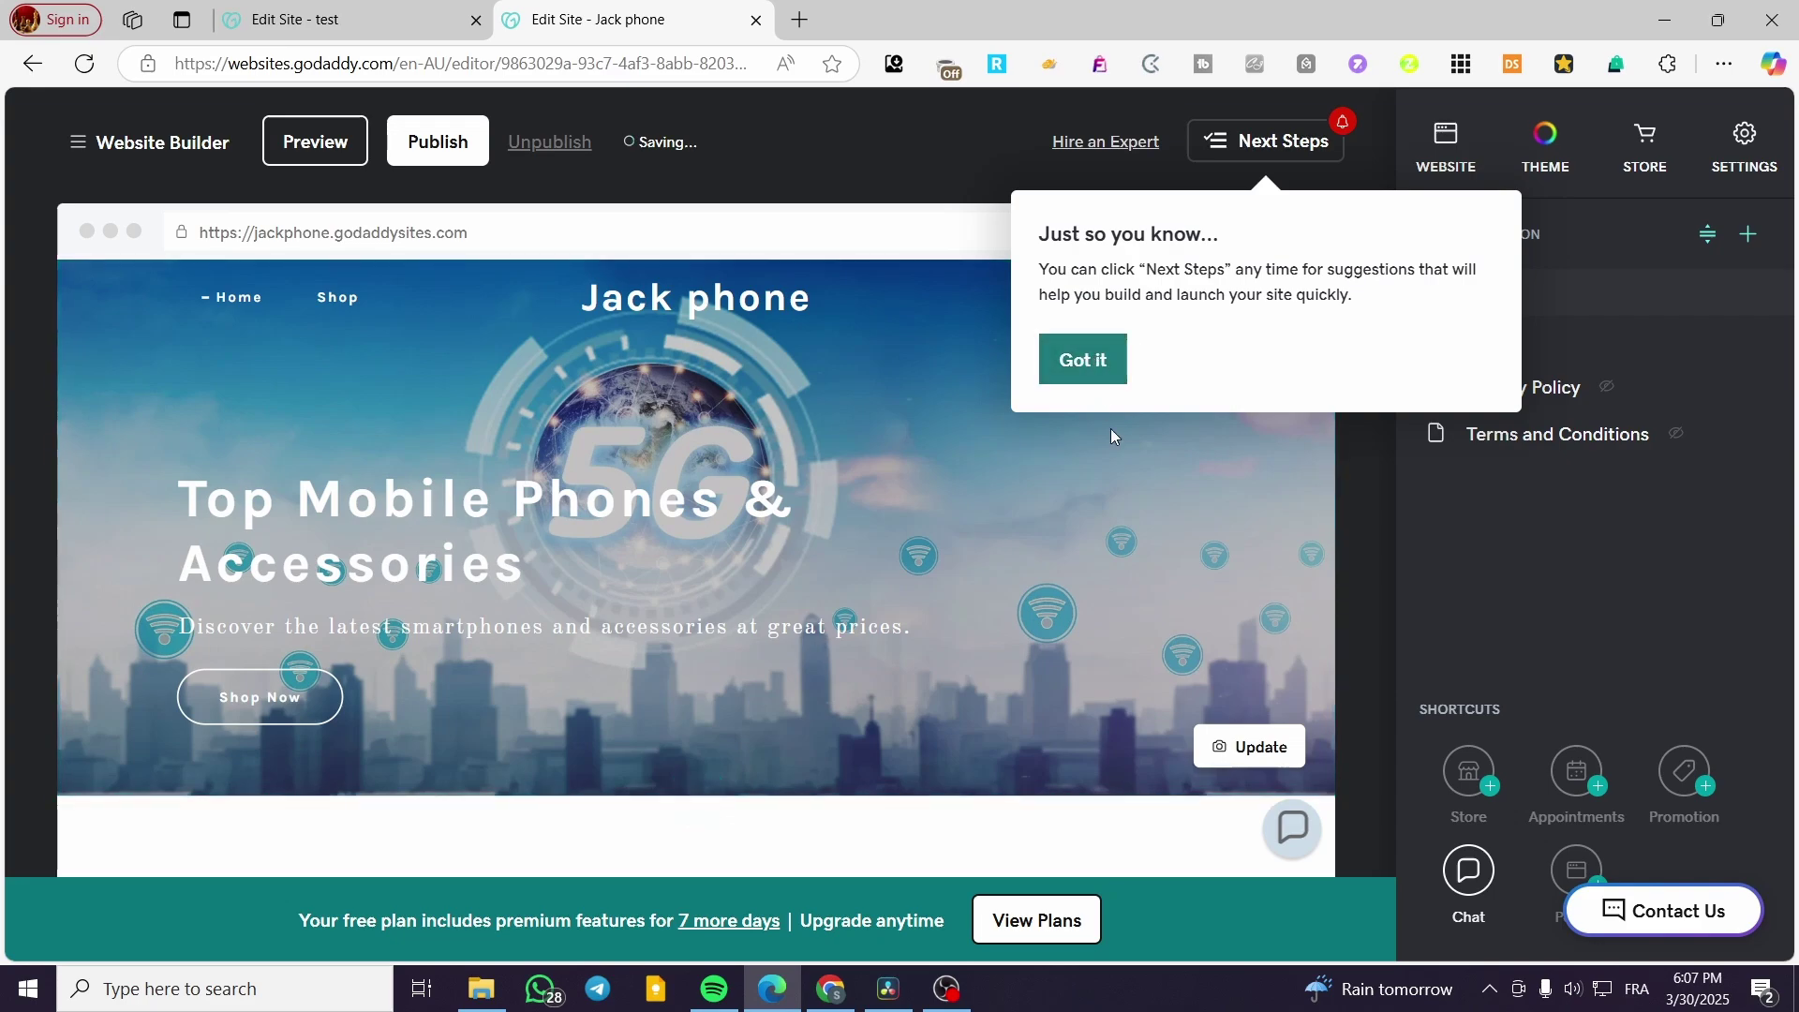
{"action": "left_click", "coordinate": [1087, 363]}
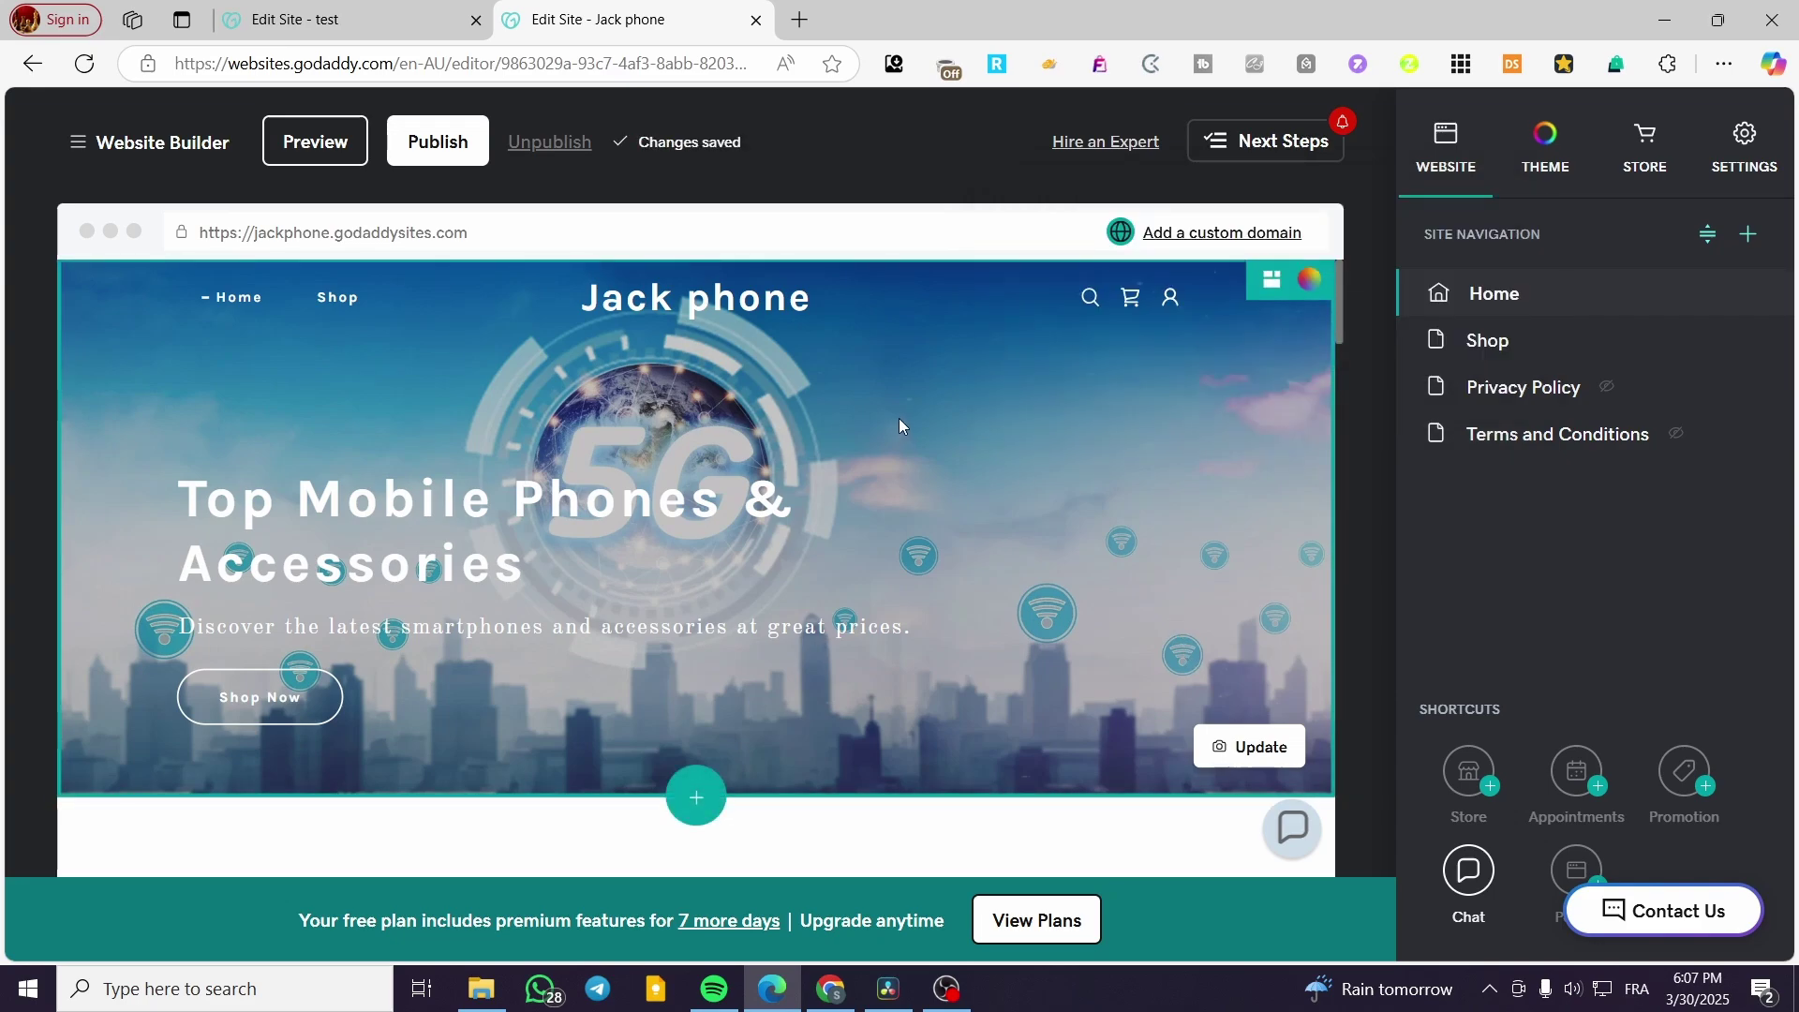